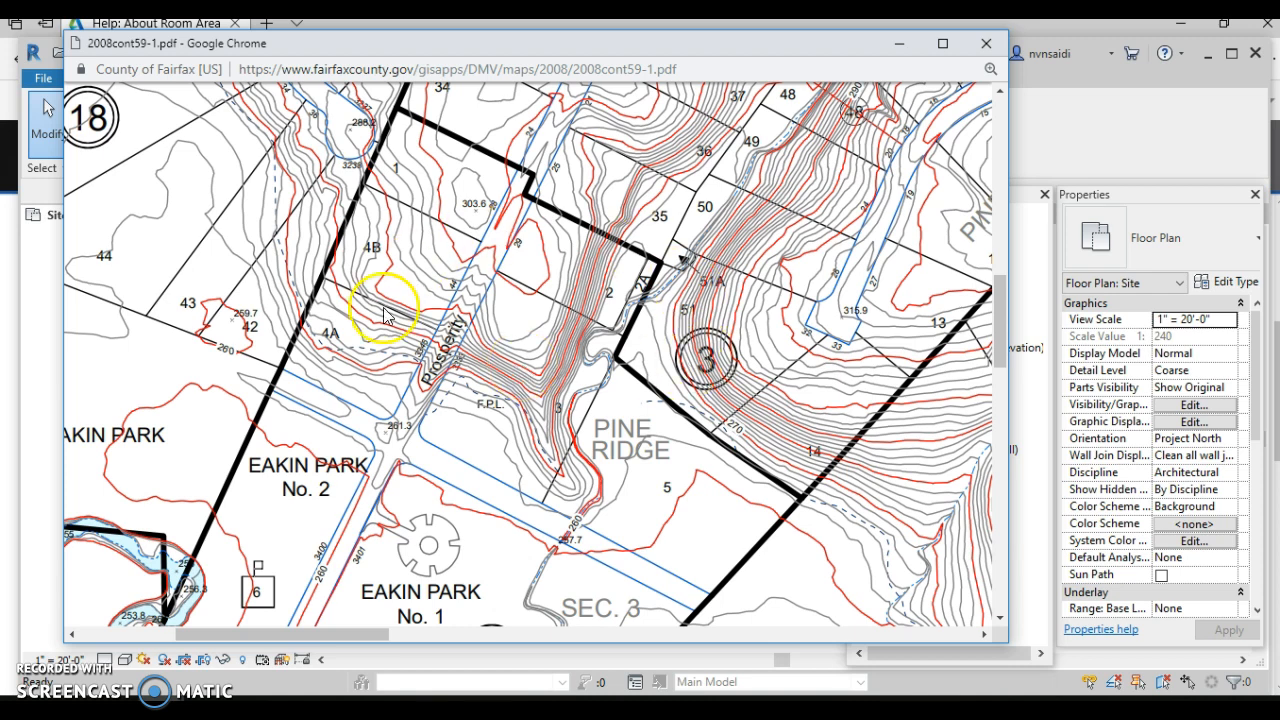
# - Bring the captured tax-map snip forward, then minimize it and the Chrome map window to return to Revit
pyautogui.click(439, 700)
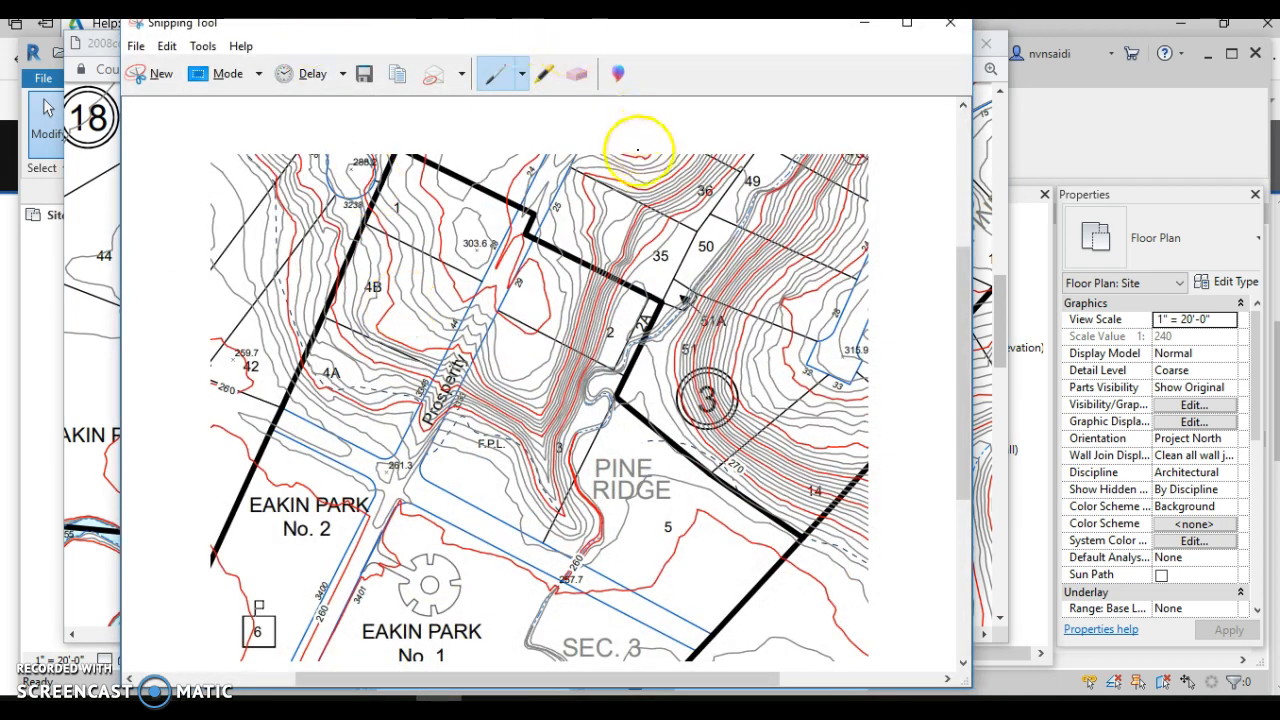
pyautogui.click(866, 26)
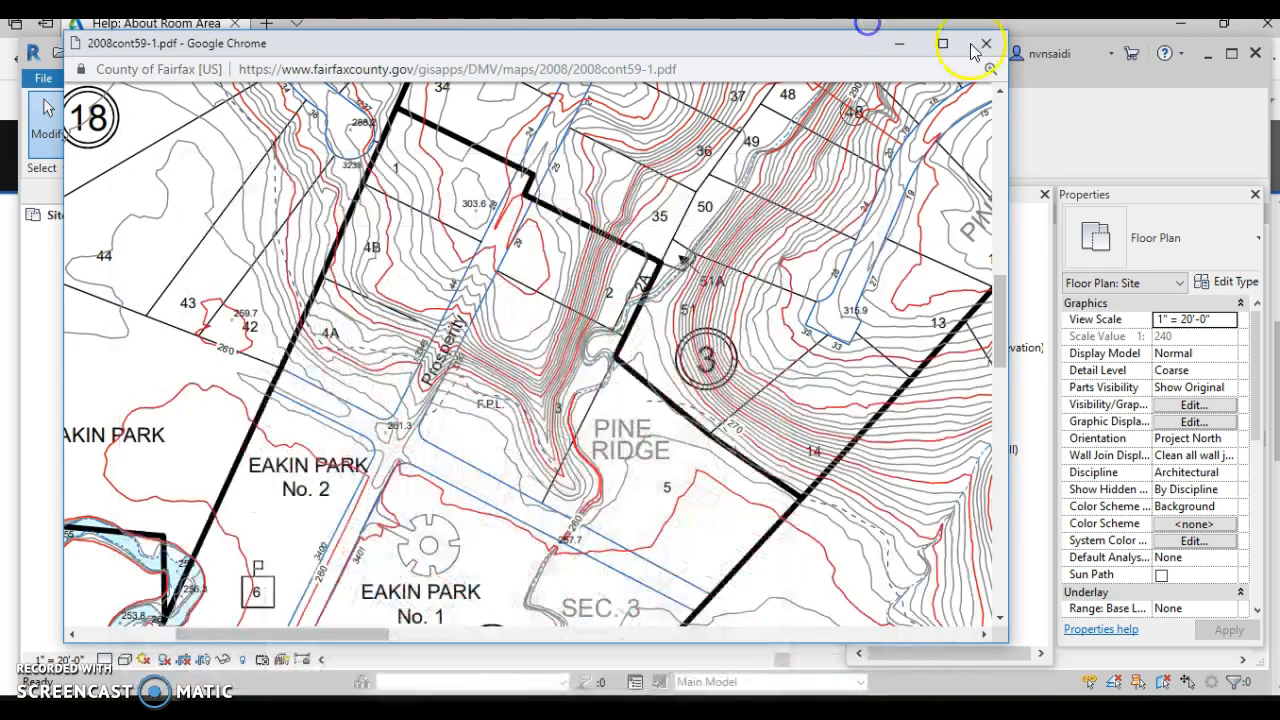
pyautogui.click(893, 44)
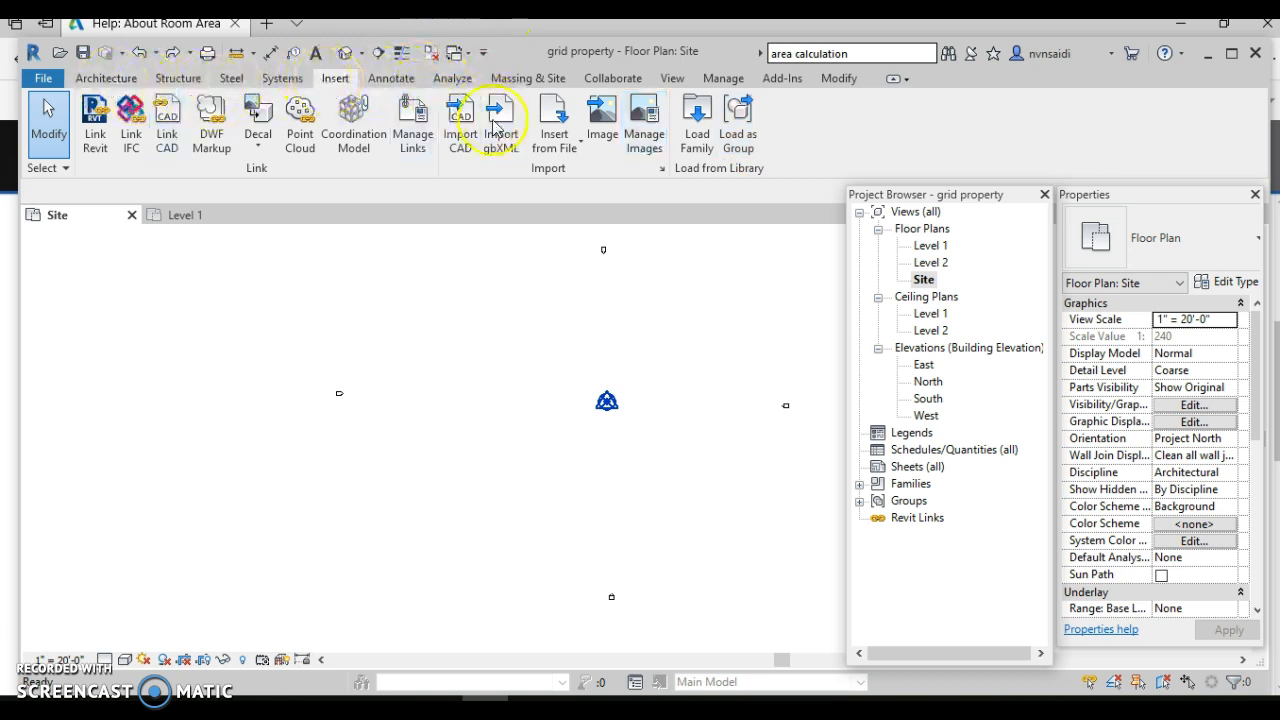
pyautogui.click(600, 112)
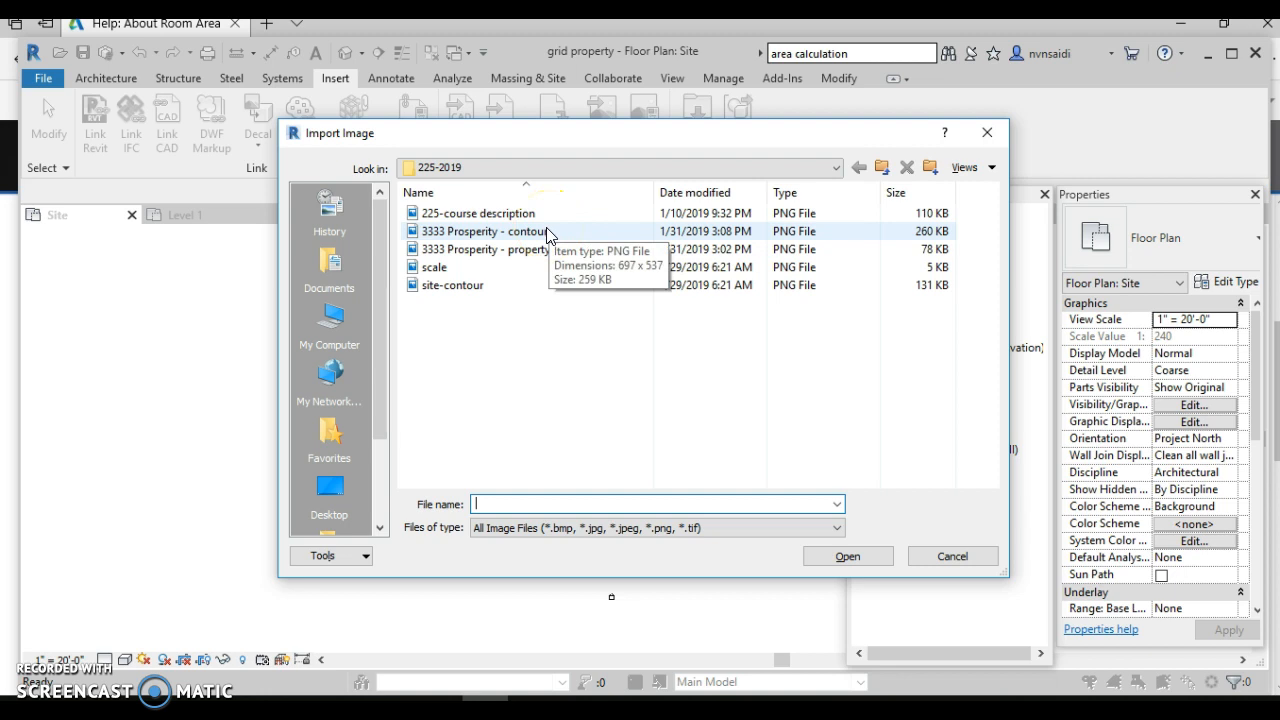
pyautogui.click(505, 250)
pyautogui.click(843, 560)
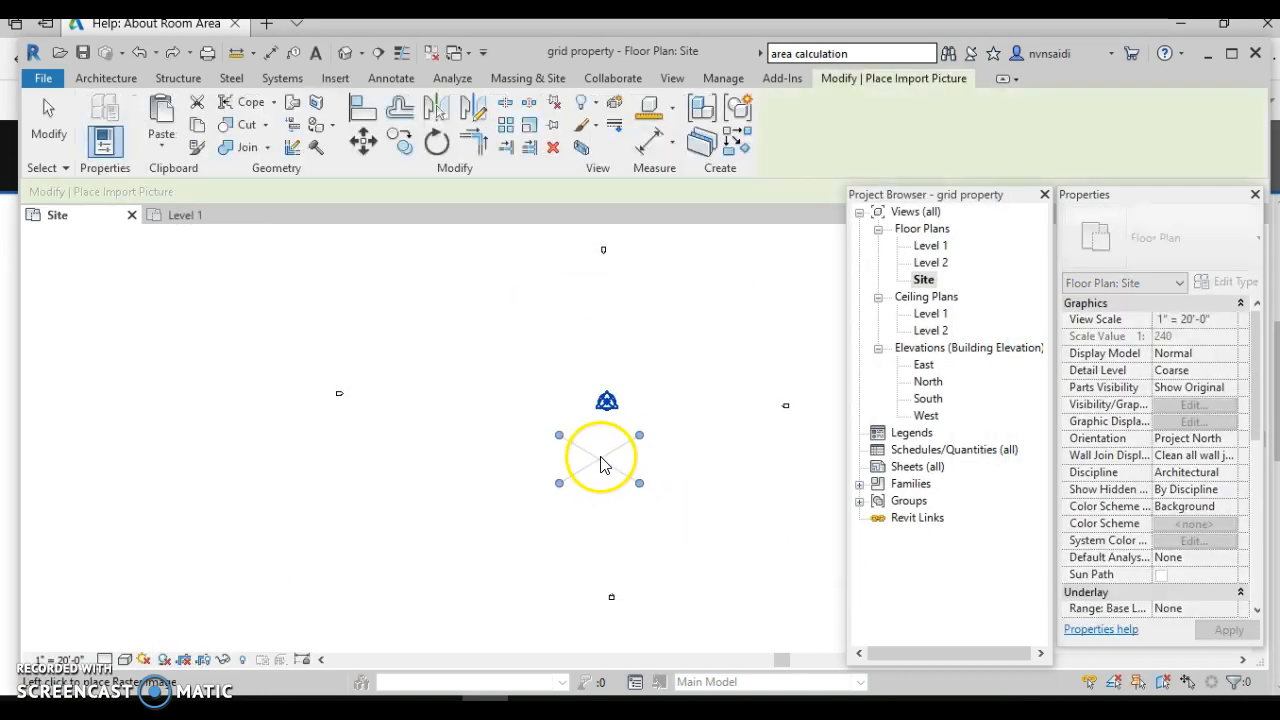
pyautogui.click(607, 454)
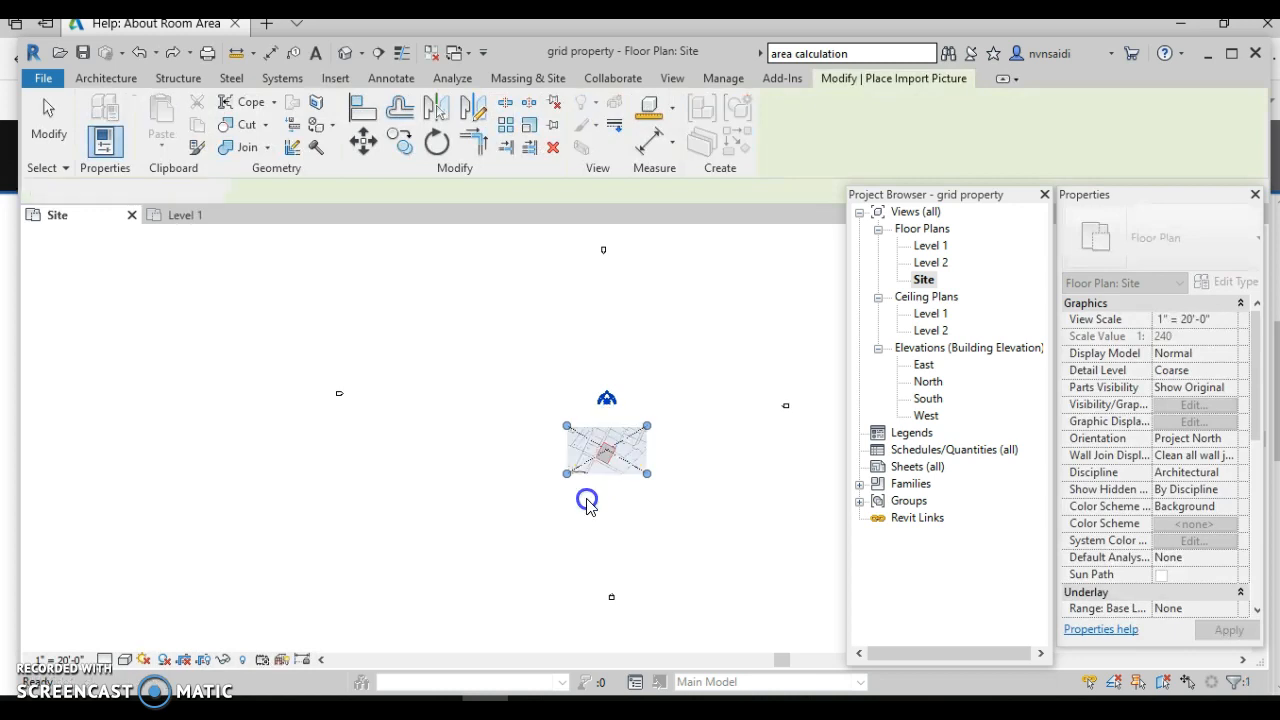
pyautogui.scroll(5, 593, 466)
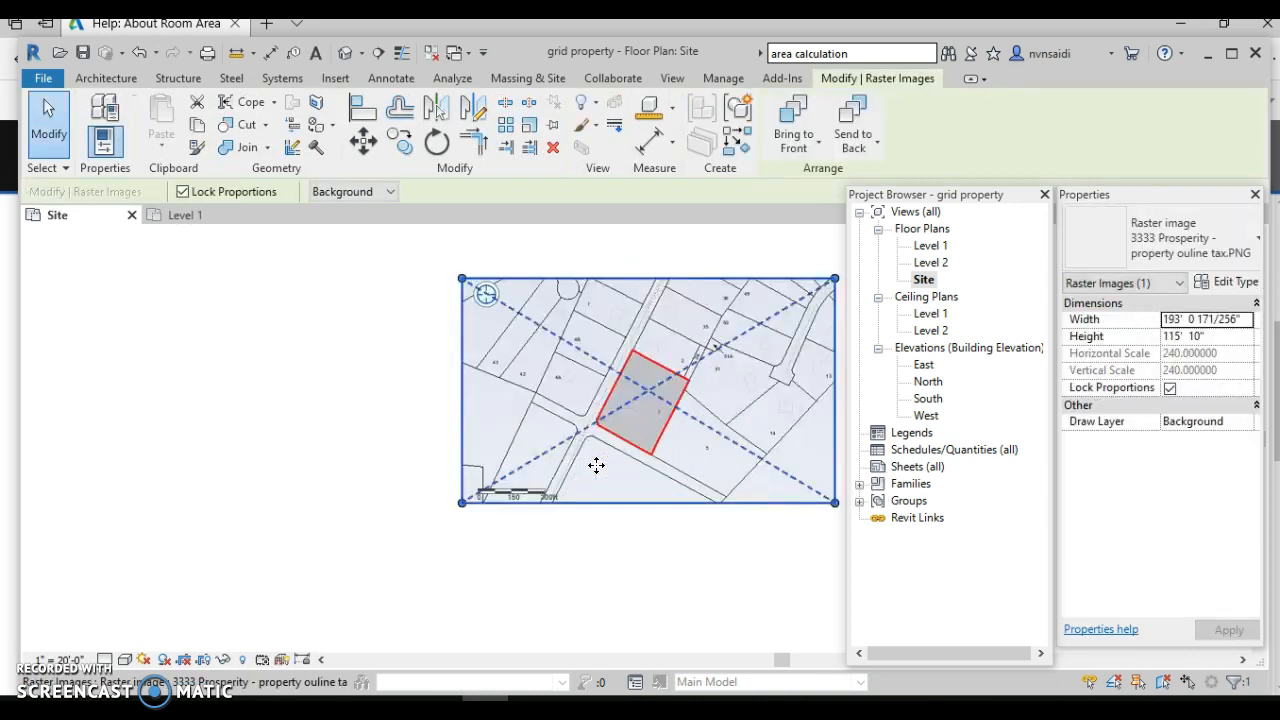
pyautogui.scroll(3, 596, 466)
pyautogui.click(578, 536)
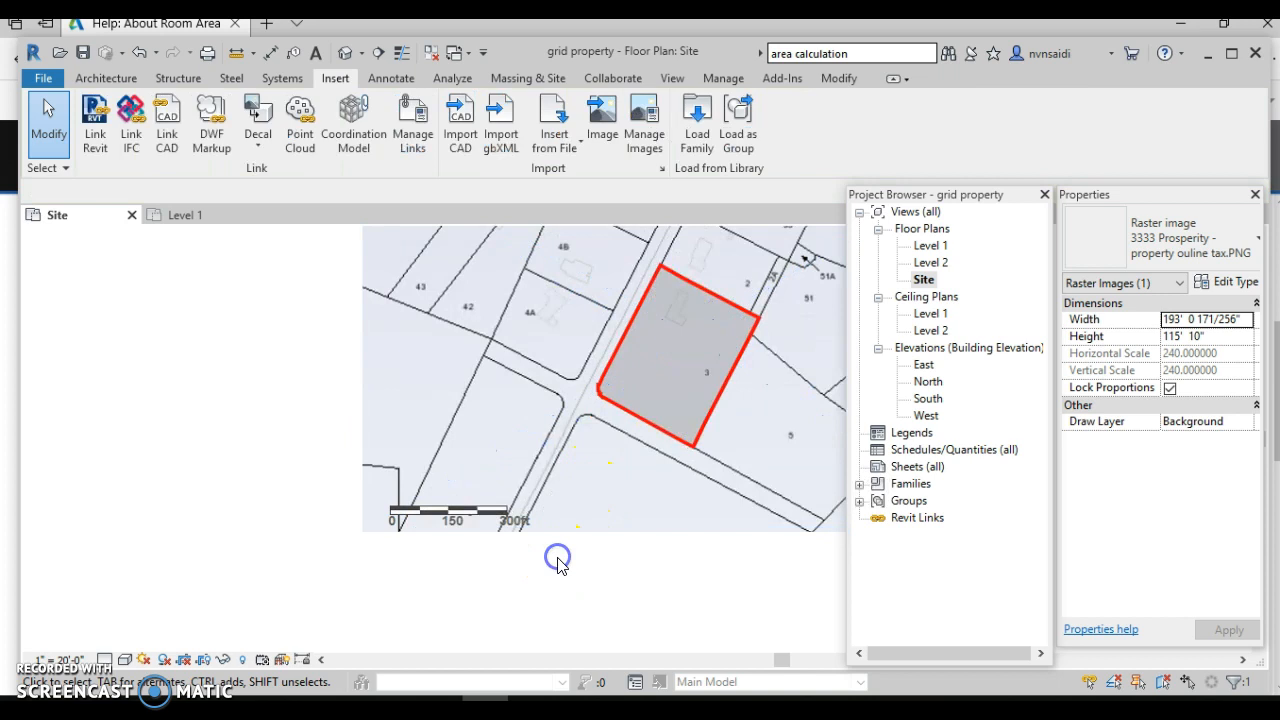
# - Scale the tax-map image graphically so its 0–300ft scale bar measures 300 feet
pyautogui.click(534, 536)
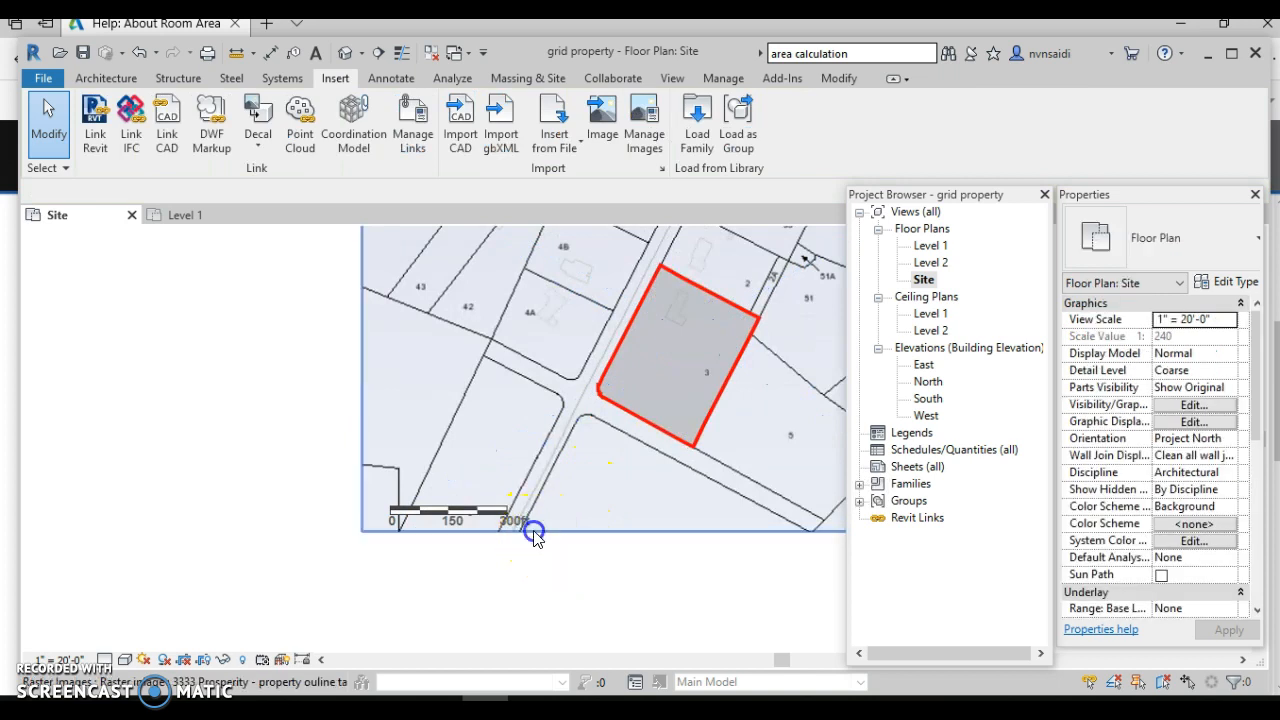
pyautogui.click(488, 478)
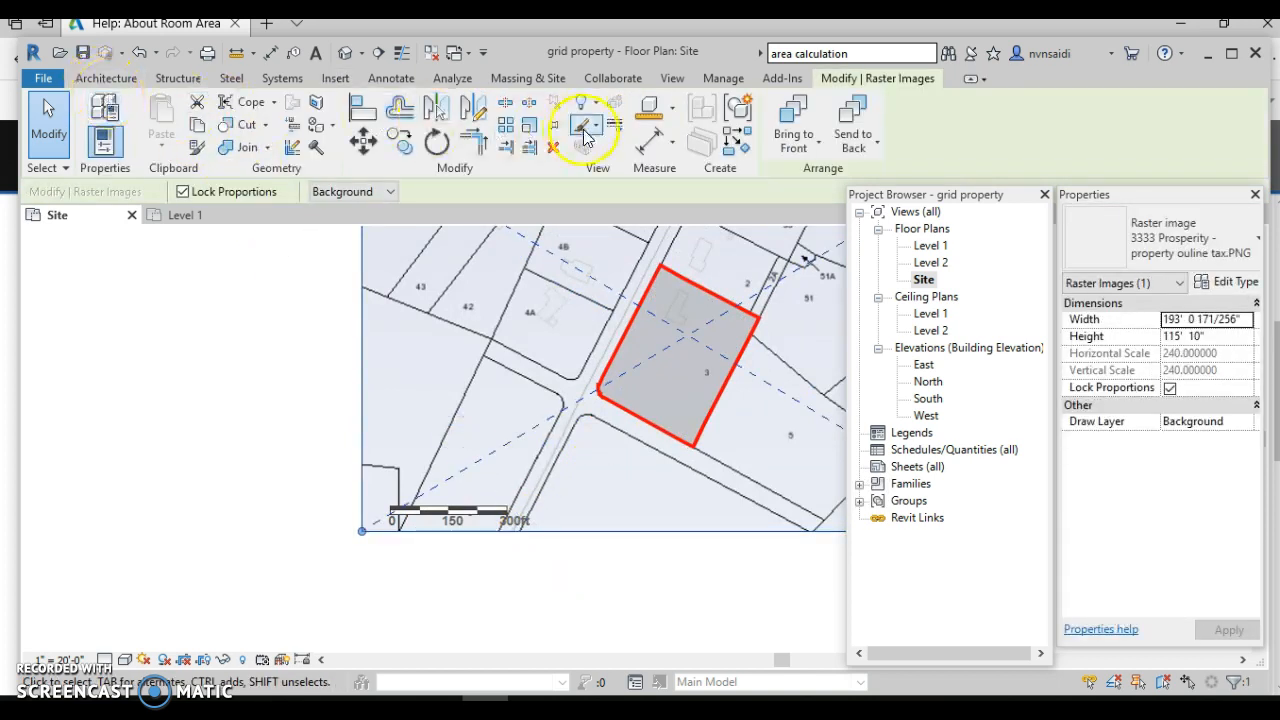
pyautogui.click(526, 130)
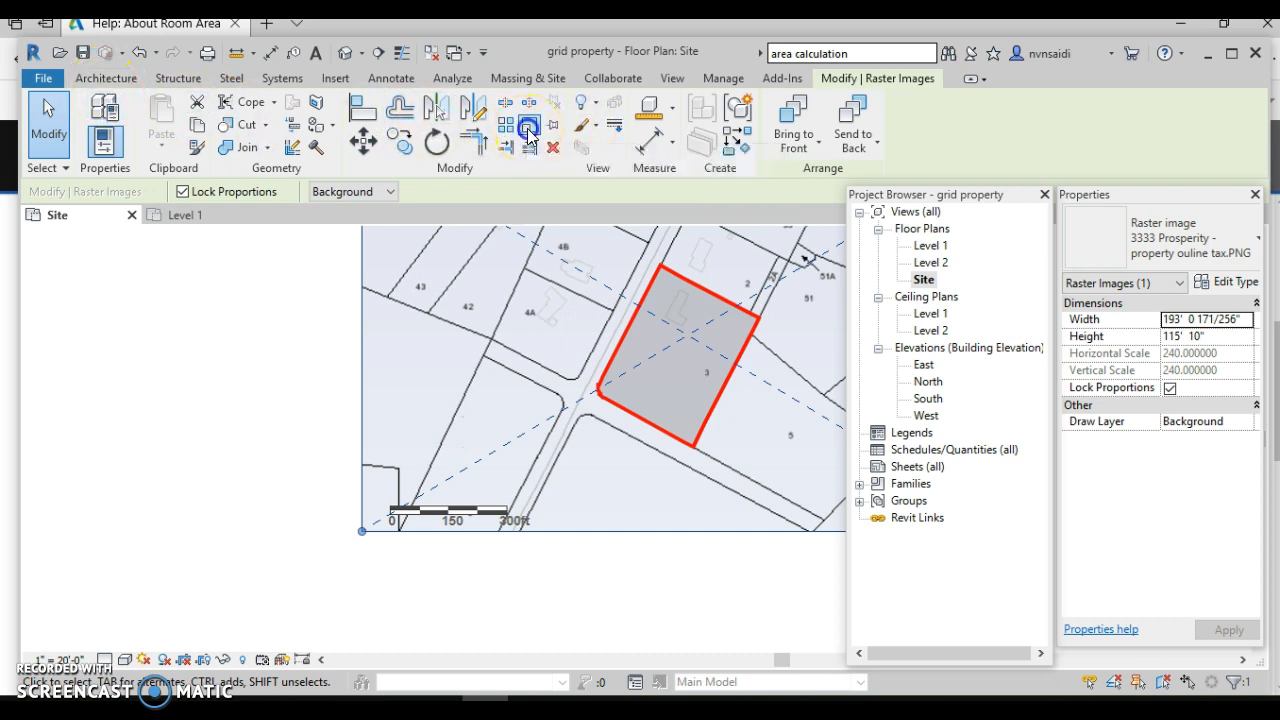
pyautogui.scroll(4, 425, 535)
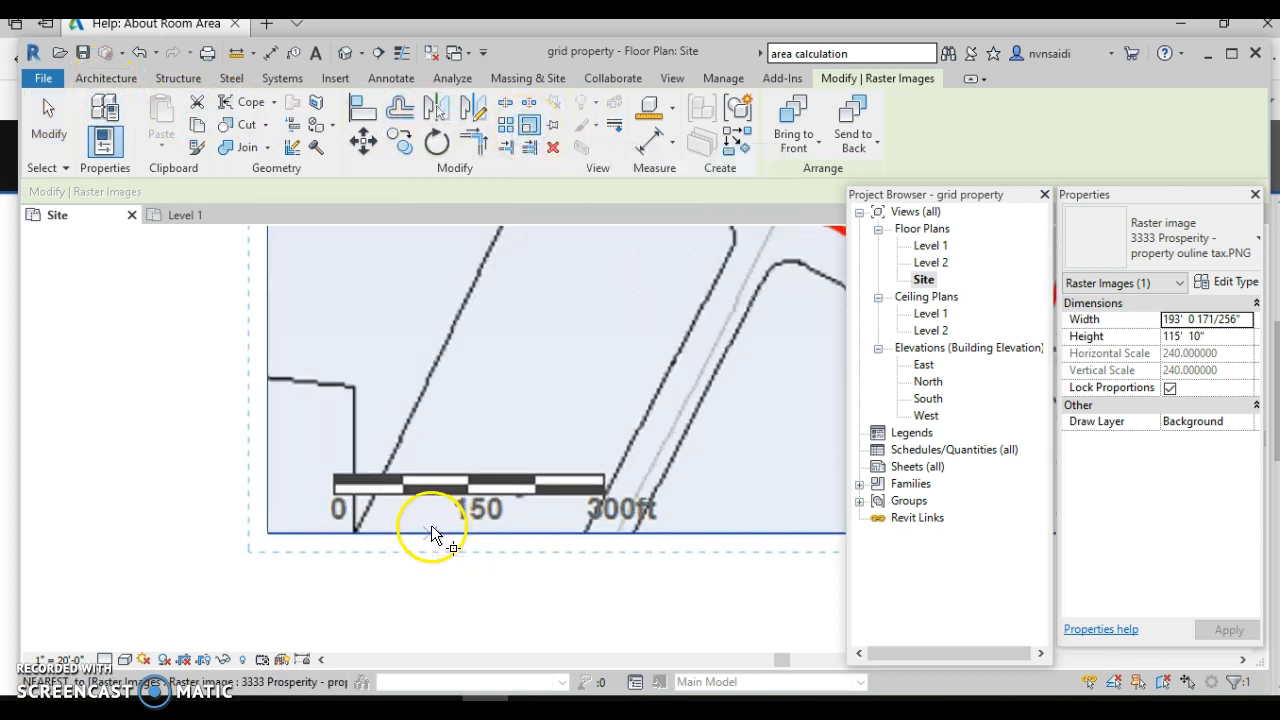
pyautogui.click(336, 506)
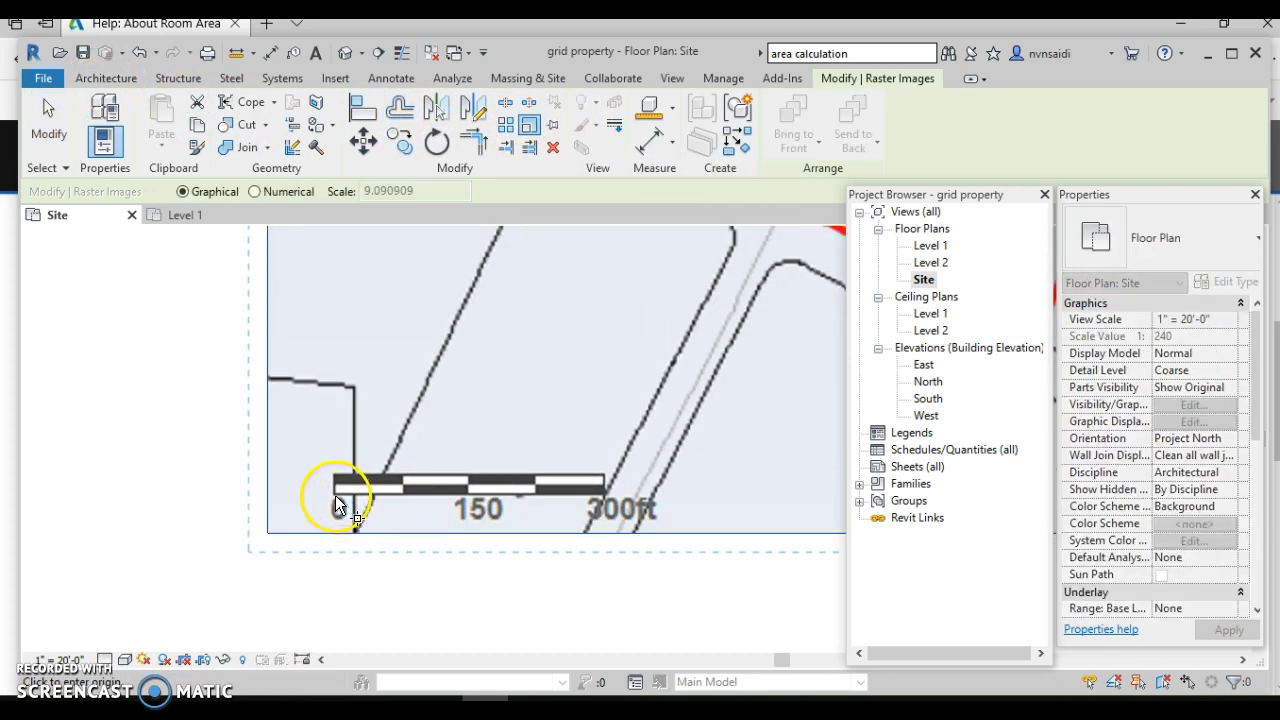
pyautogui.click(334, 474)
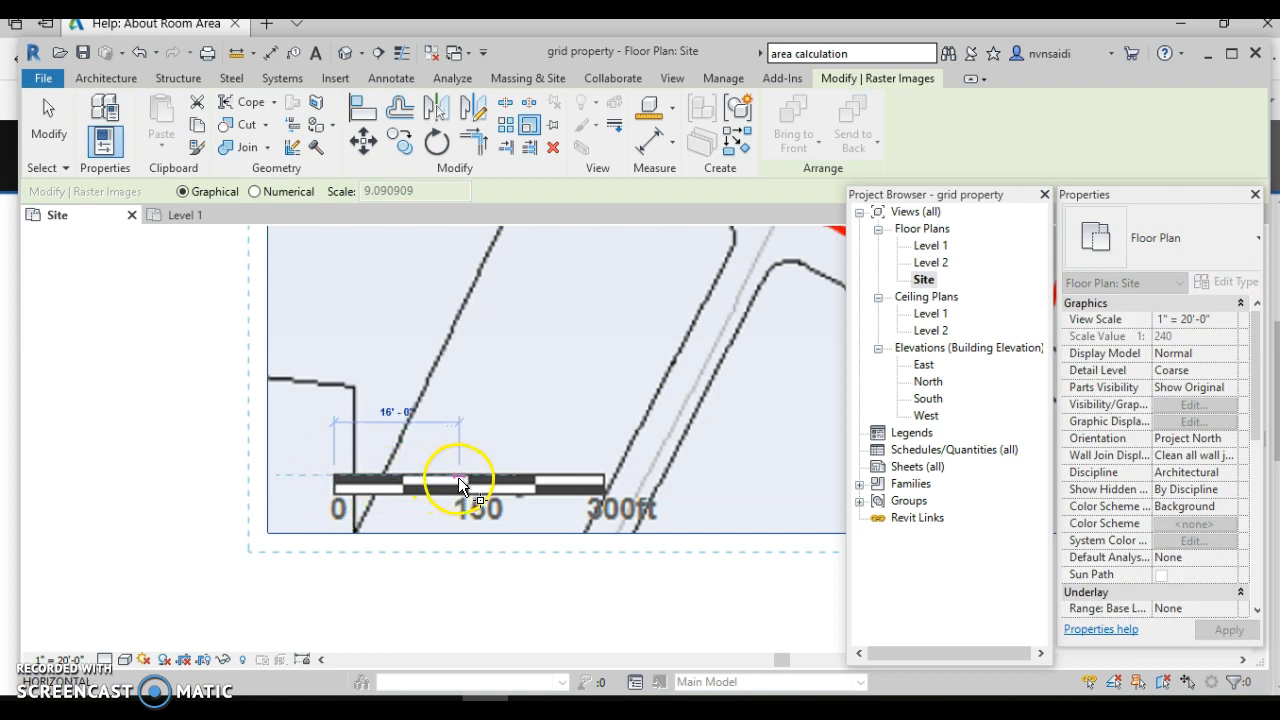
pyautogui.scroll(5, 607, 484)
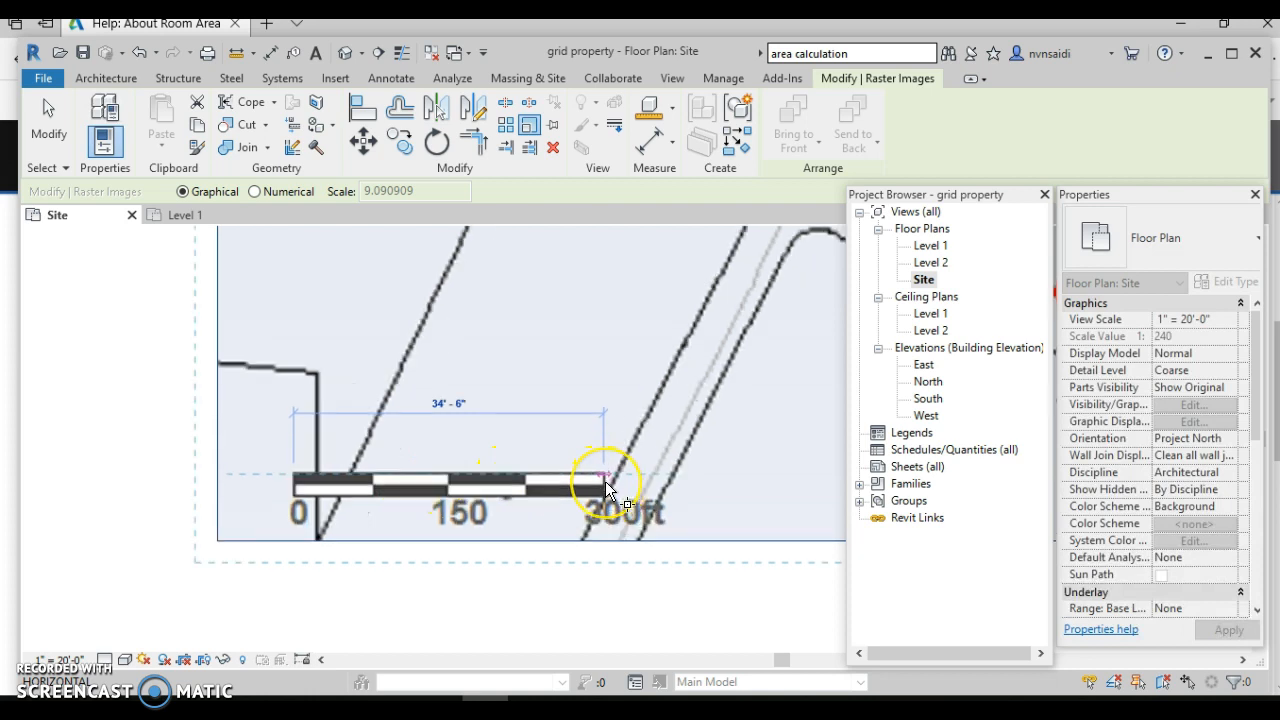
pyautogui.click(603, 481)
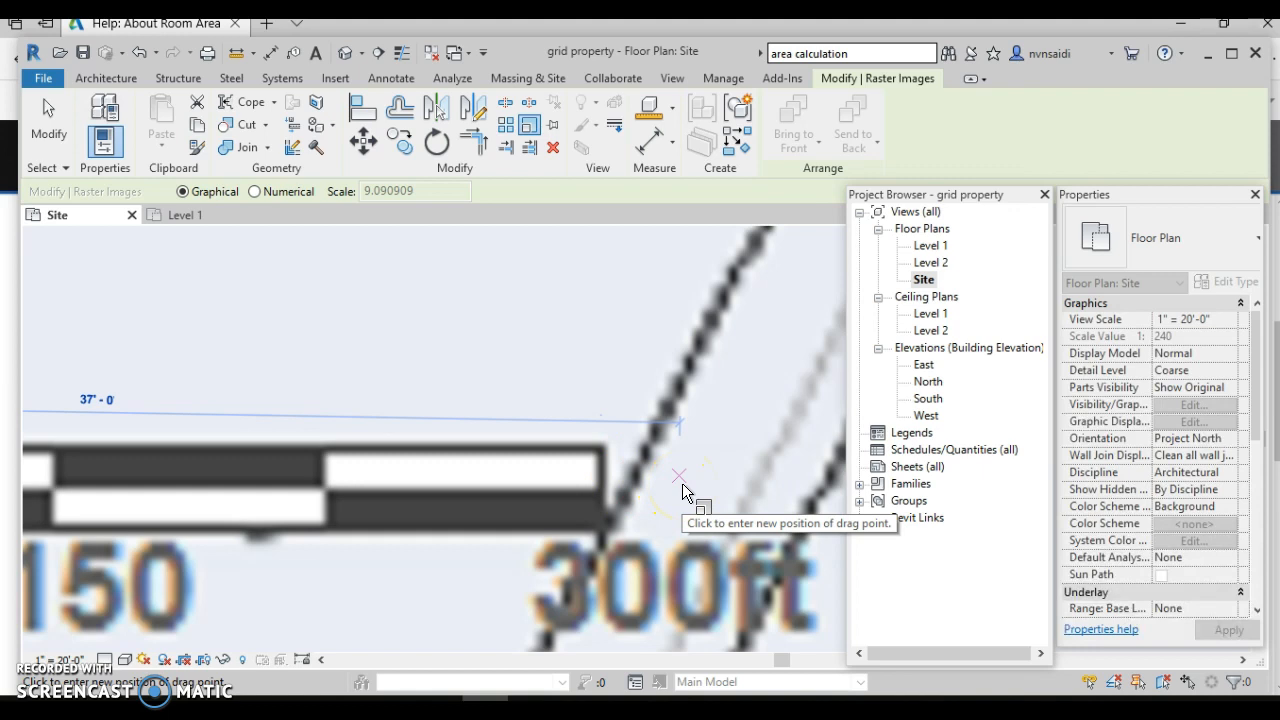
pyautogui.write('300')
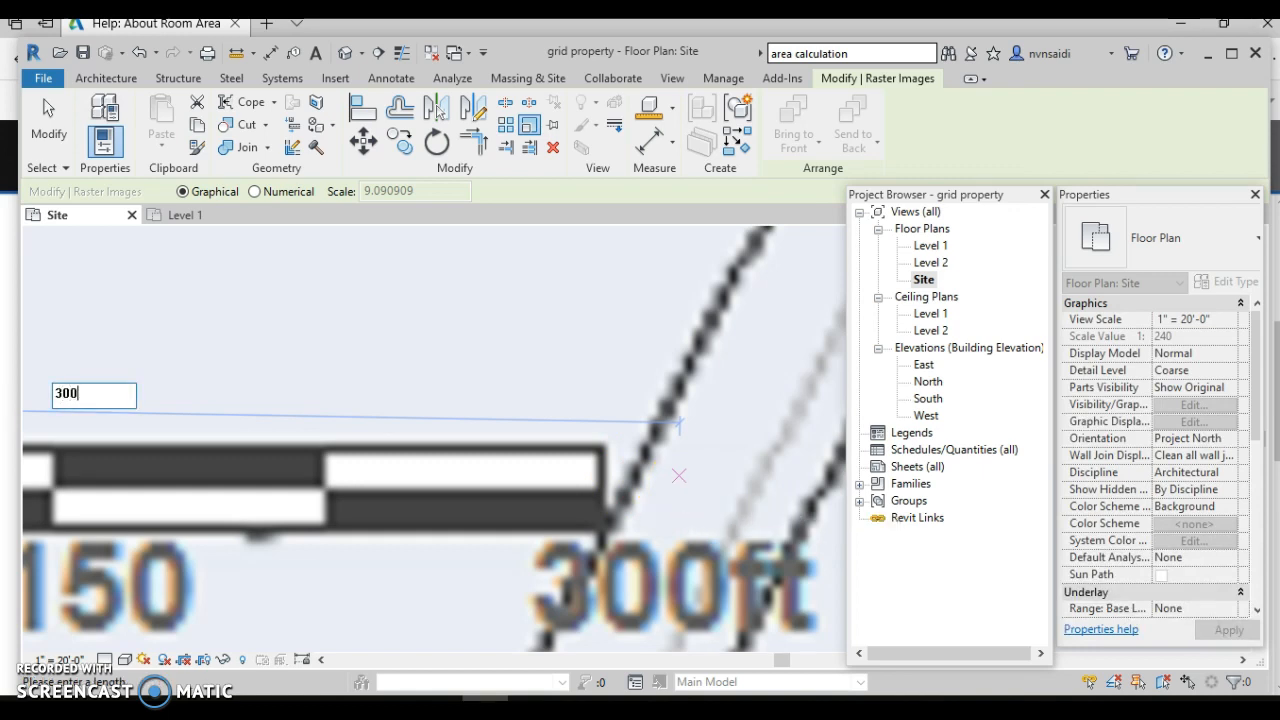
pyautogui.press('Return')
# - Reselect the rescaled image and pan the view to the scale bar corner
pyautogui.click(657, 479)
pyautogui.scroll(-9, 657, 479)
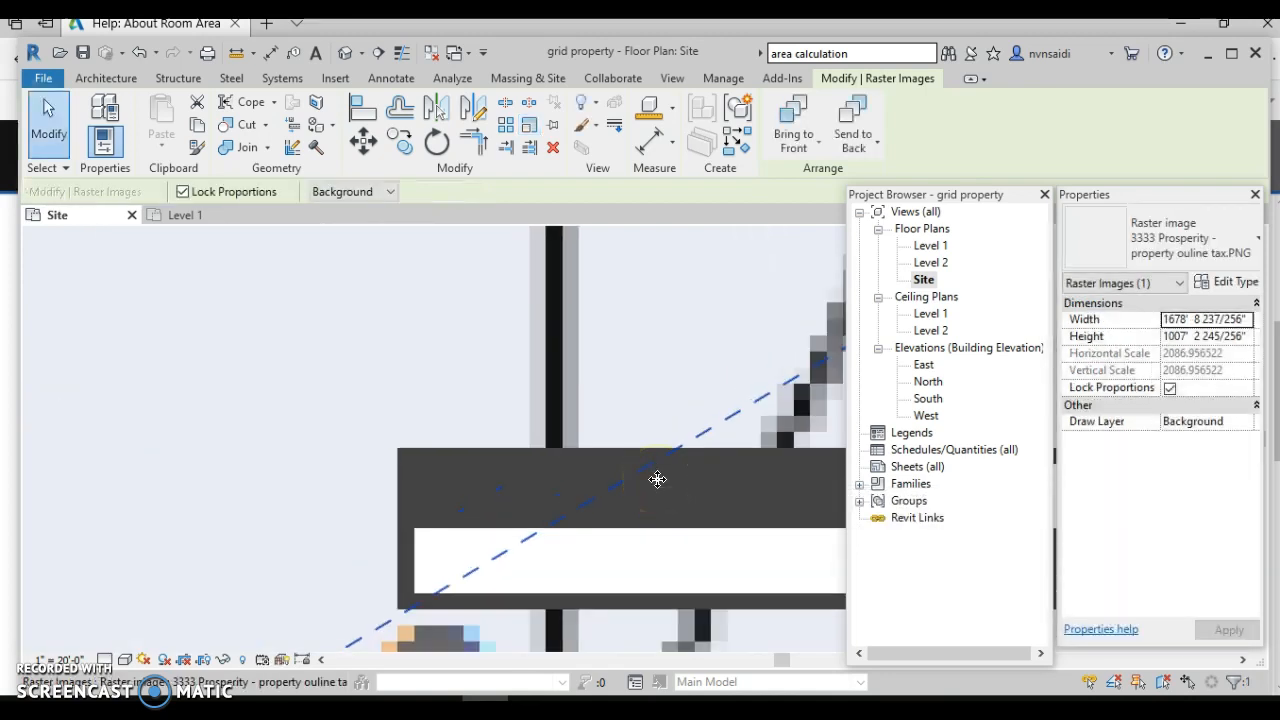
pyautogui.moveTo(646, 477); pyautogui.dragTo(399, 496, button='middle')
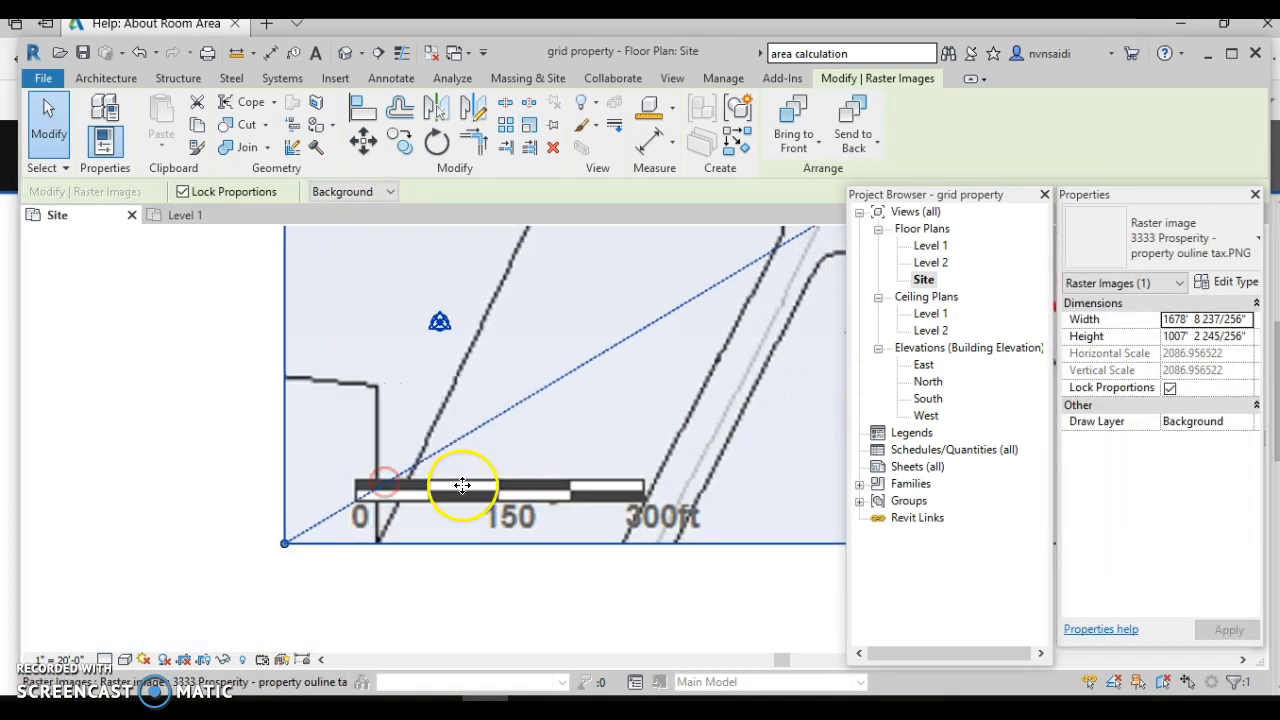
pyautogui.scroll(3, 457, 463)
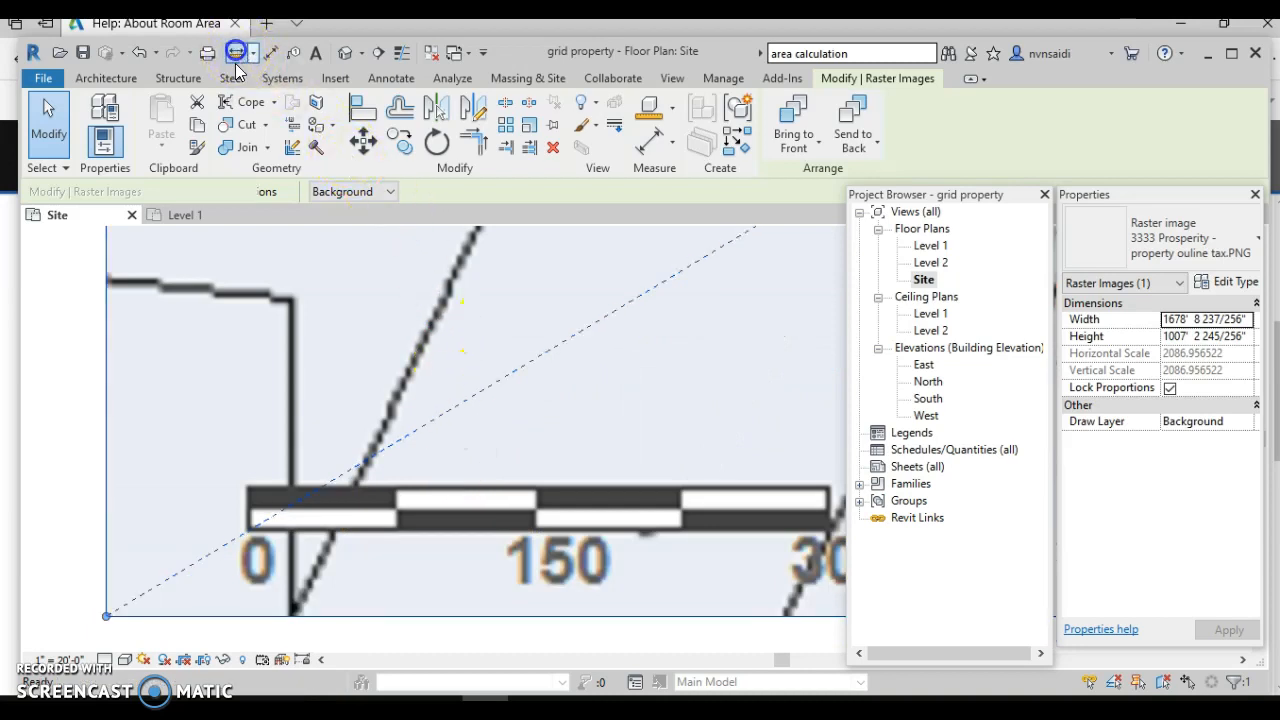
pyautogui.click(238, 53)
pyautogui.click(247, 486)
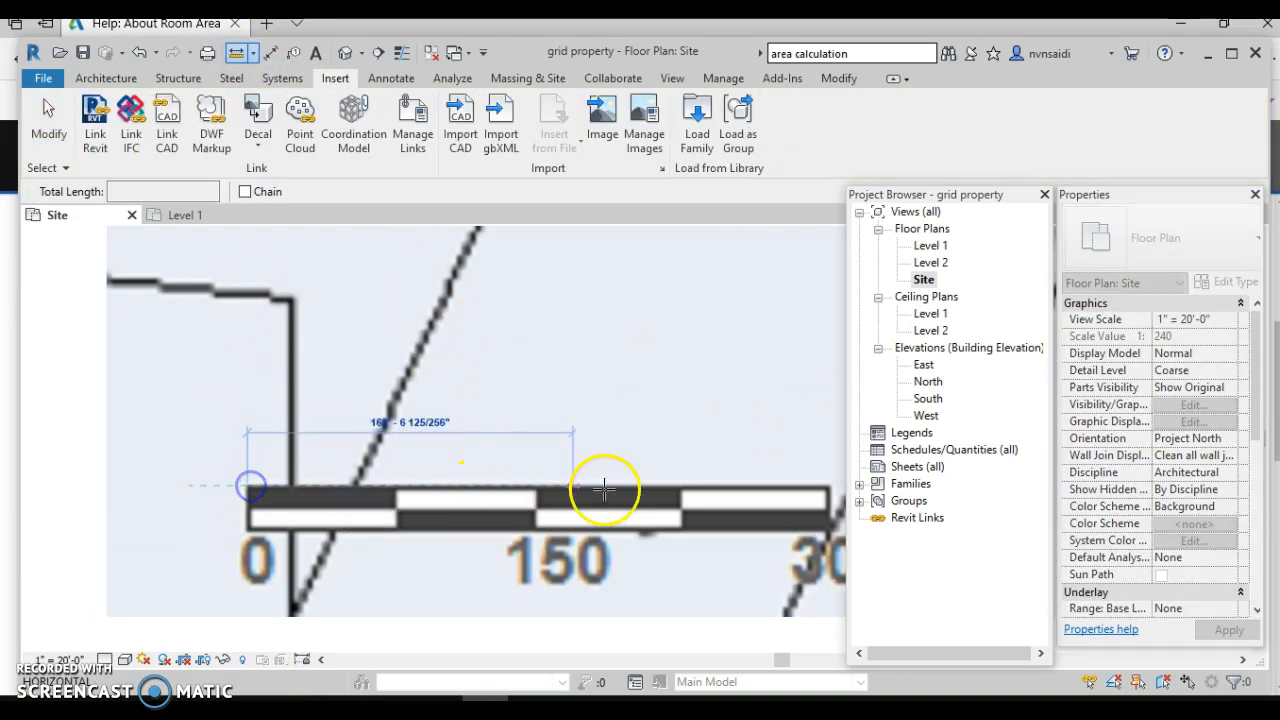
pyautogui.click(828, 486)
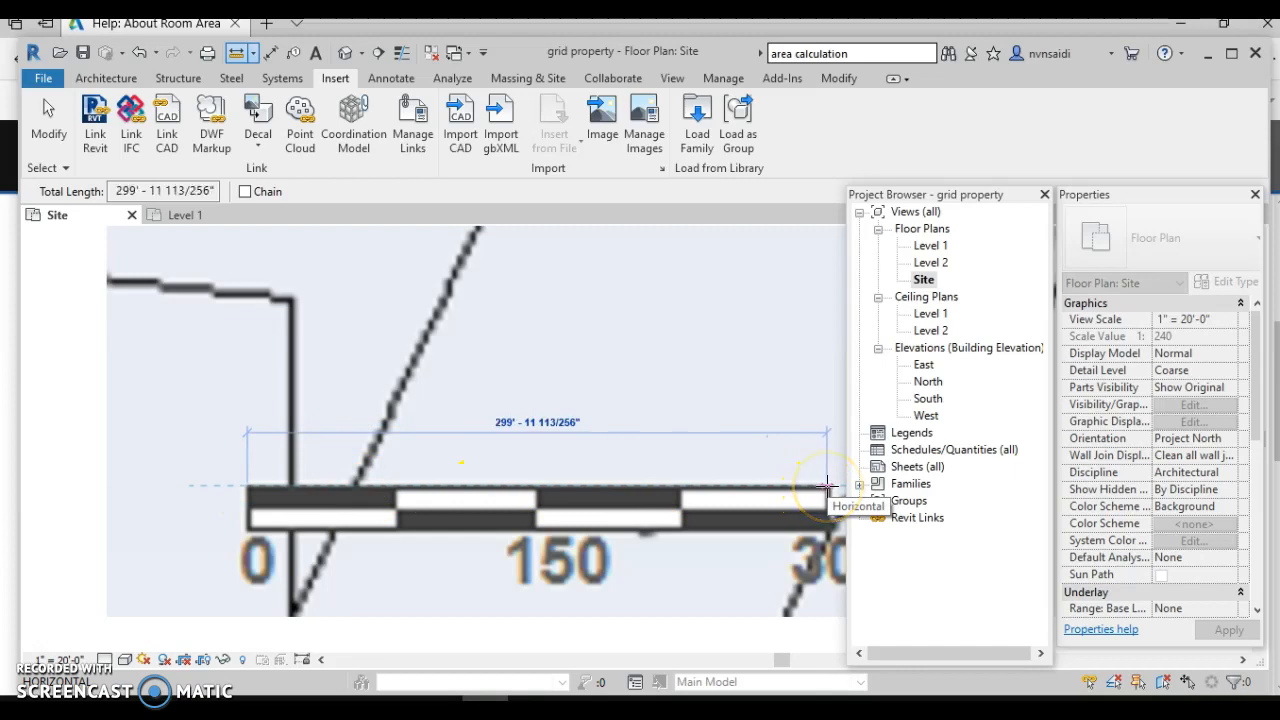
pyautogui.scroll(5, 820, 488)
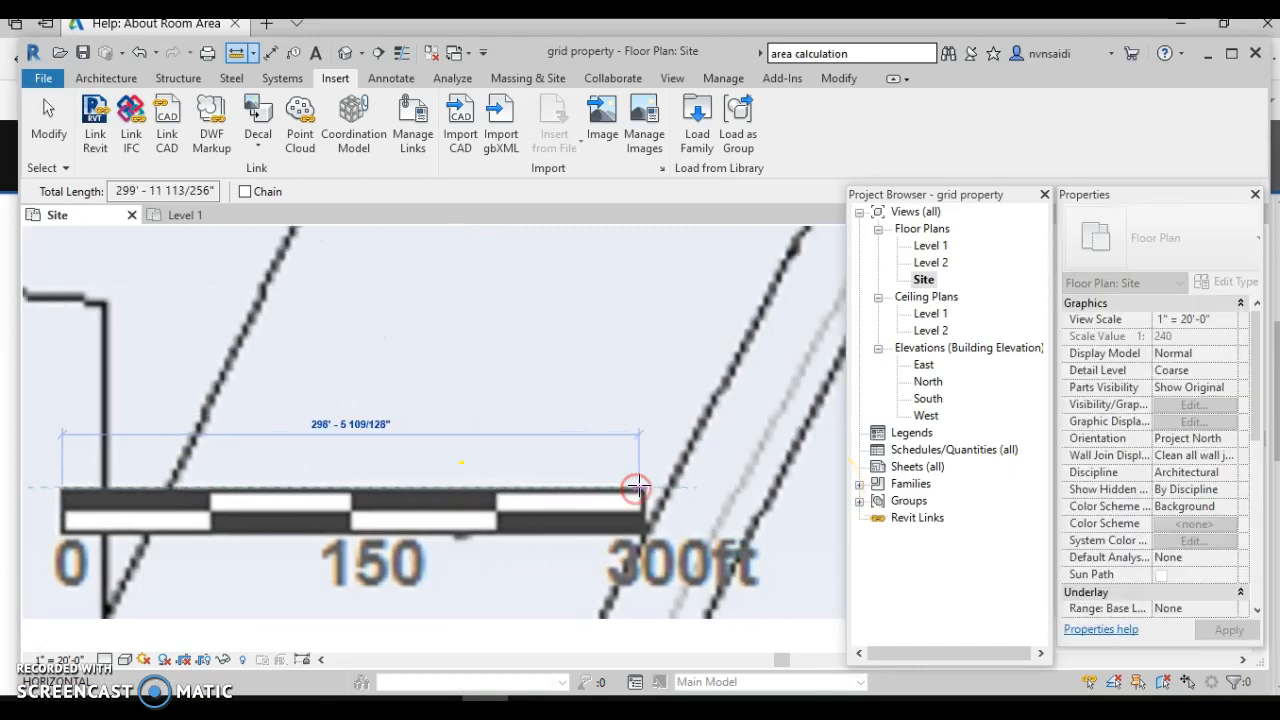
pyautogui.scroll(3, 645, 490)
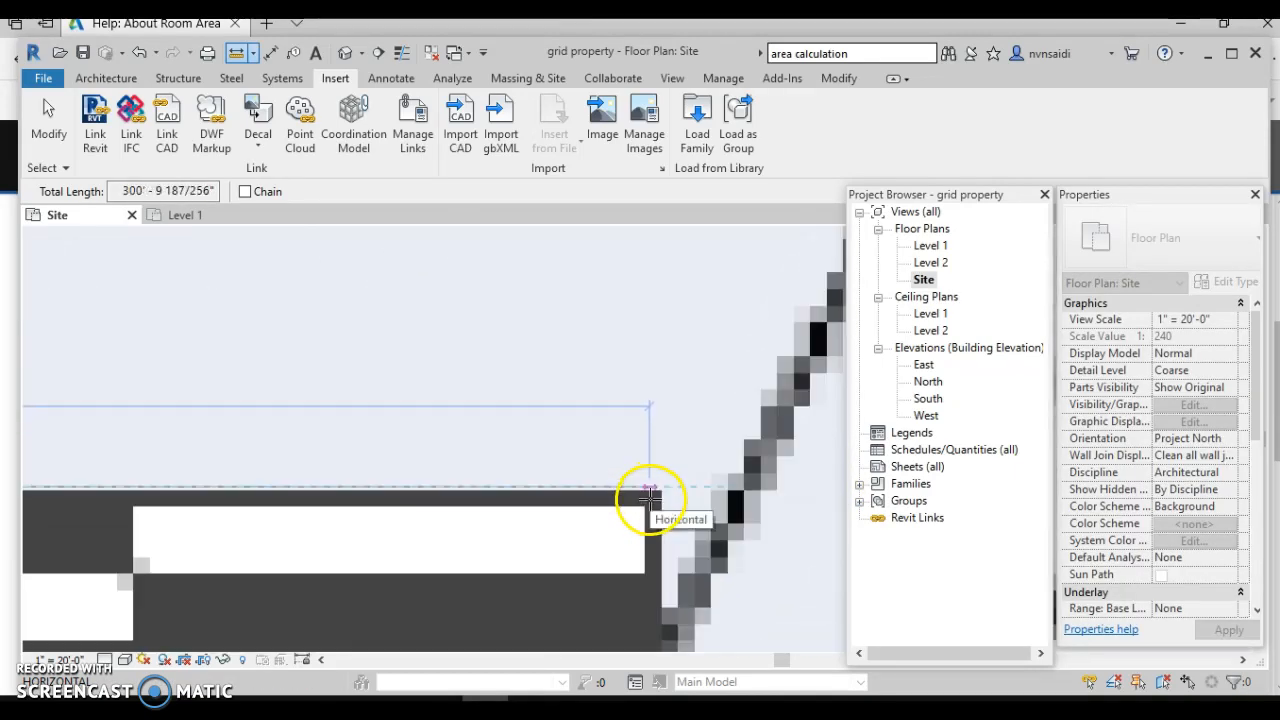
pyautogui.scroll(-3, 660, 490)
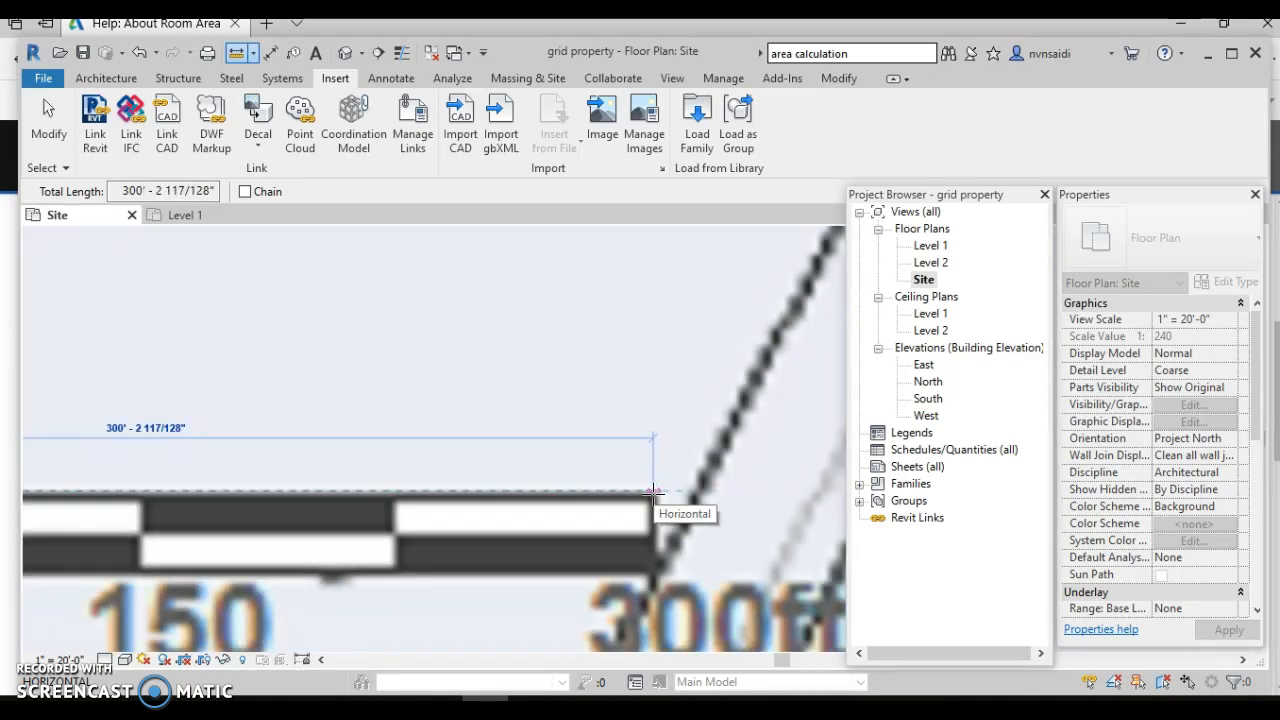
pyautogui.press('Escape')
pyautogui.press('Escape')
pyautogui.scroll(-8, 649, 498)
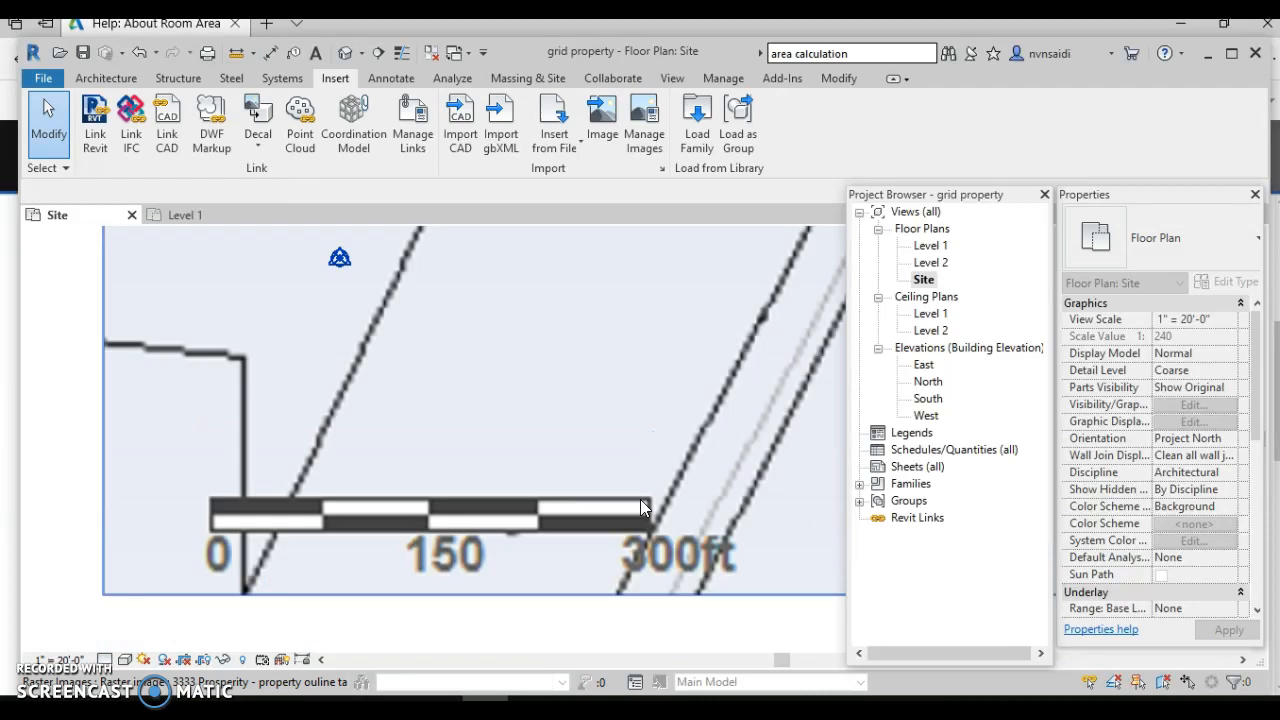
pyautogui.scroll(-1, 644, 415)
pyautogui.moveTo(644, 415); pyautogui.dragTo(442, 424, button='middle')
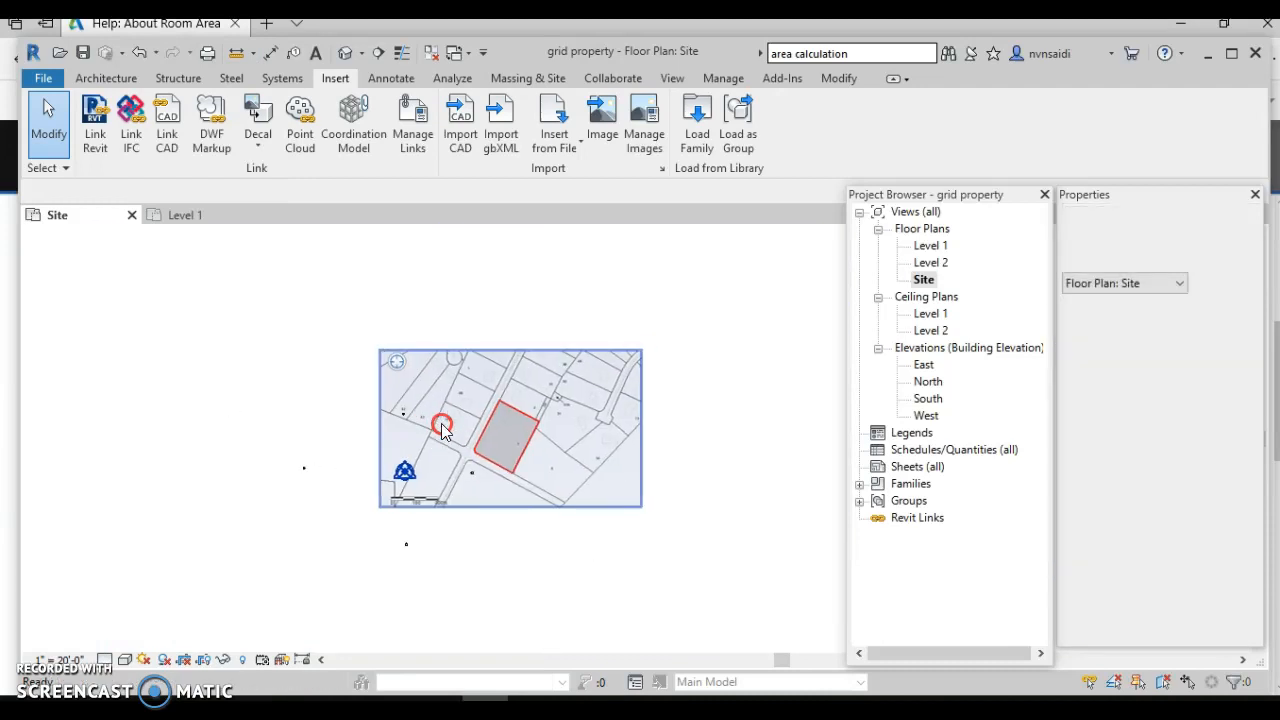
pyautogui.click(467, 402)
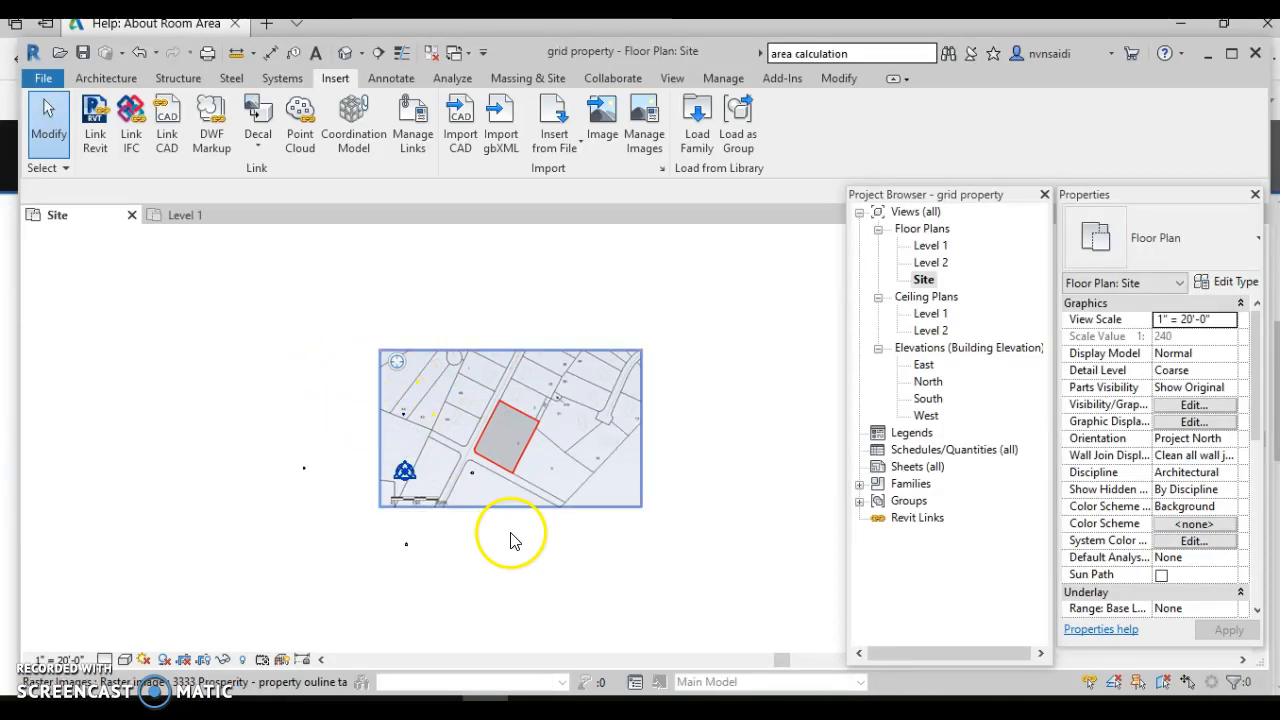
# - Select the tax-map underlay and temporarily hide it
pyautogui.moveTo(350, 314); pyautogui.dragTo(420, 433)
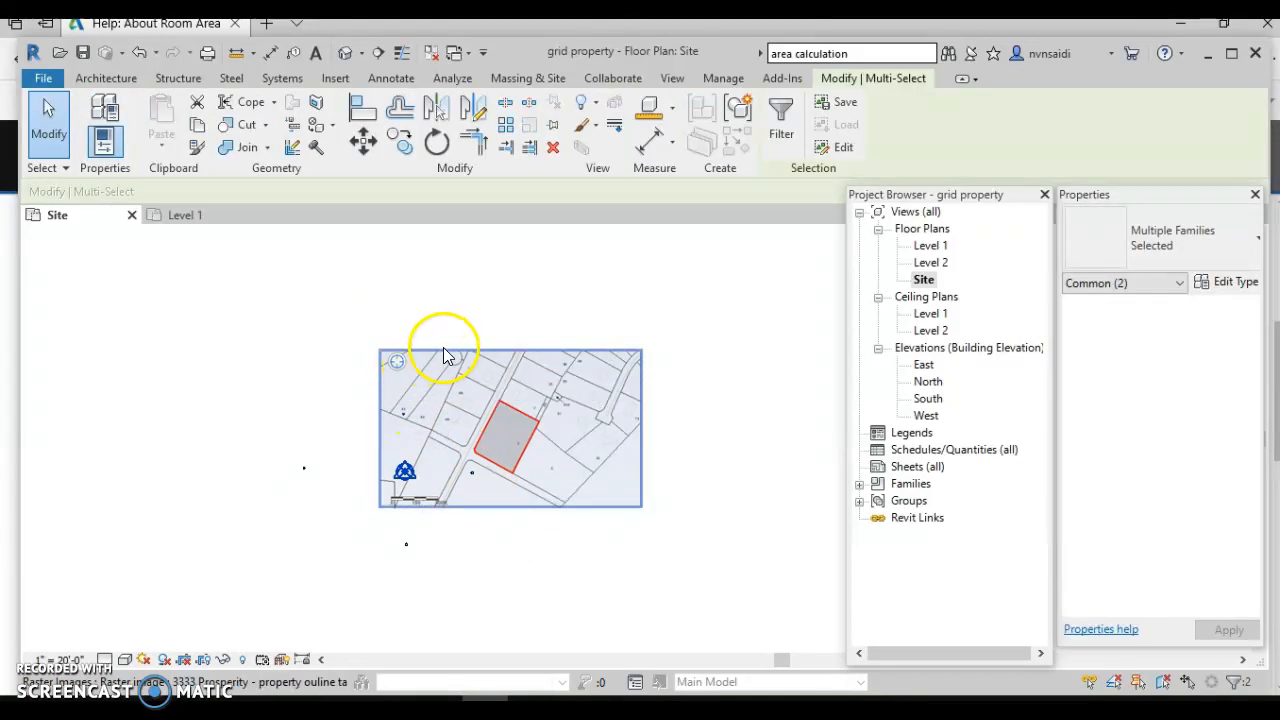
pyautogui.click(224, 660)
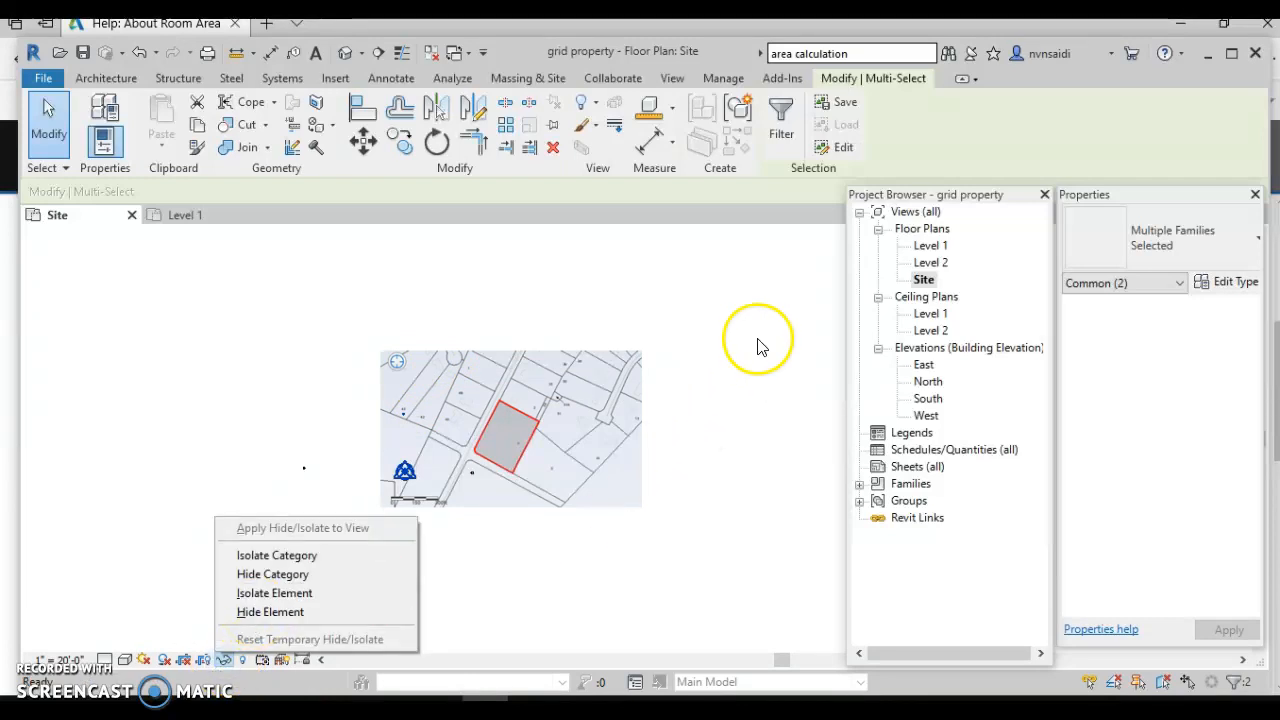
pyautogui.click(722, 347)
pyautogui.click(228, 568)
pyautogui.click(226, 660)
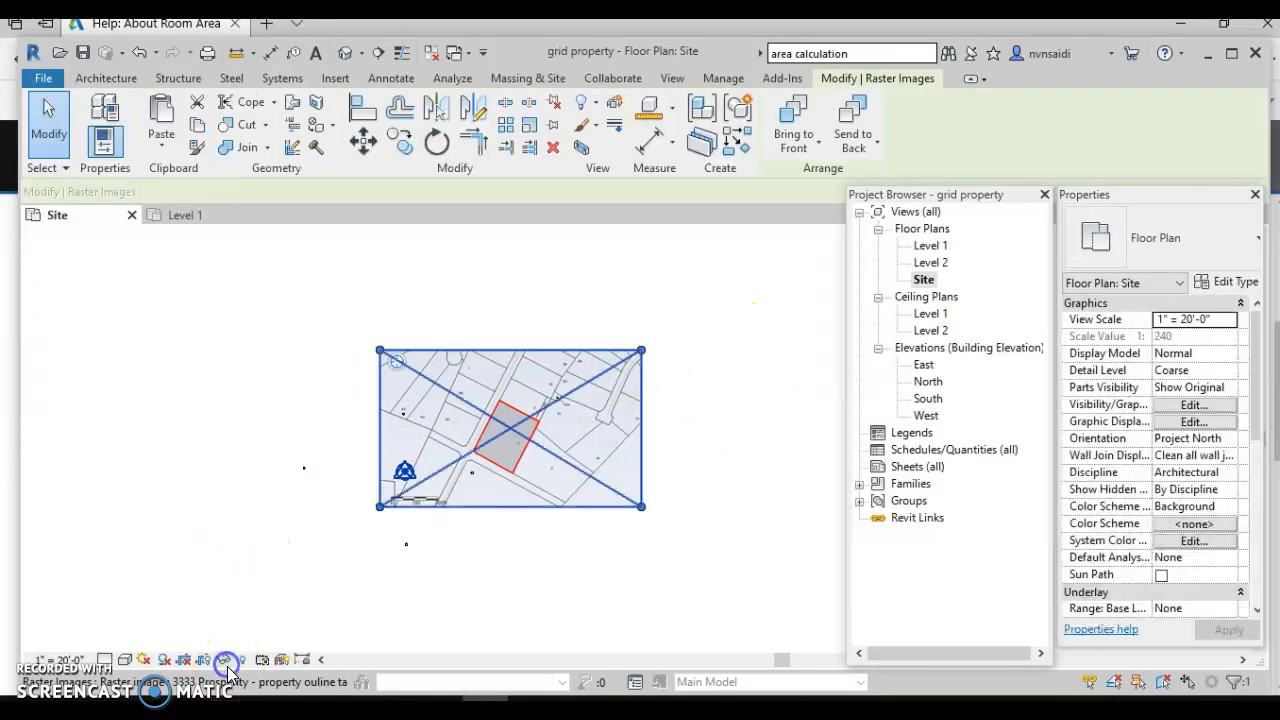
pyautogui.click(256, 614)
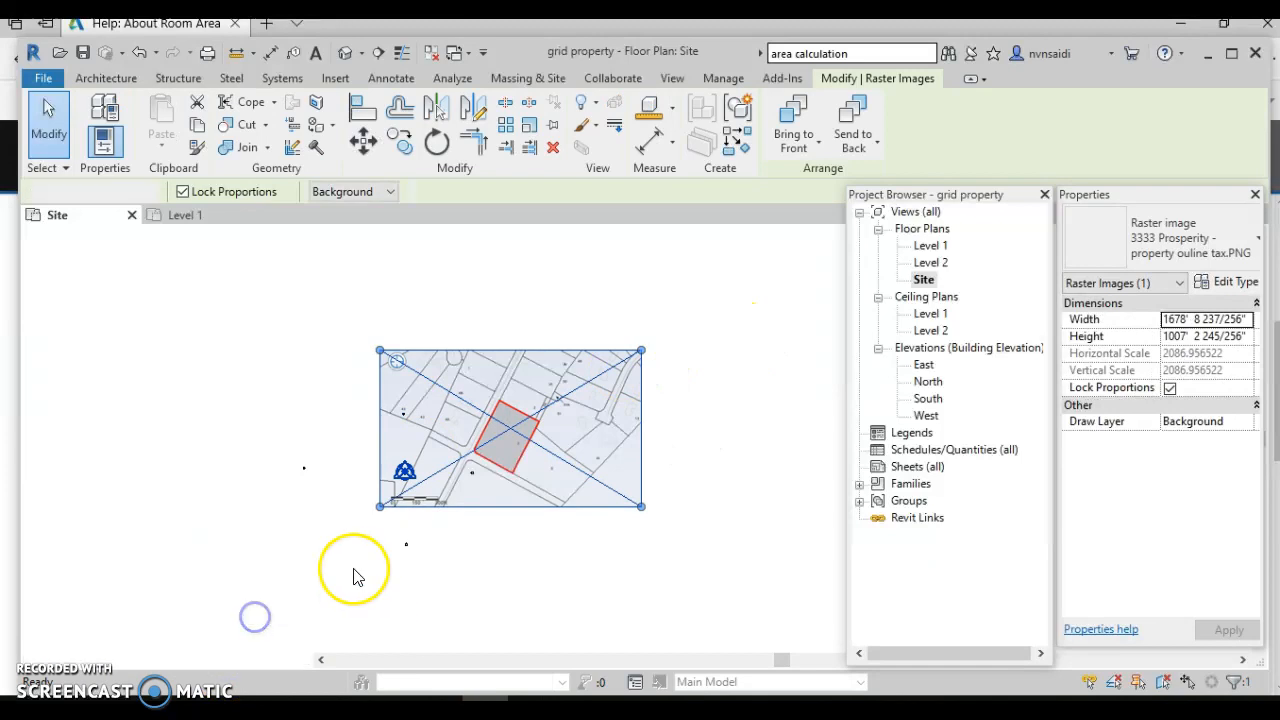
# - Move the stray elevation marker dots aside, clear of the underlay area
pyautogui.moveTo(369, 369); pyautogui.dragTo(423, 432)
pyautogui.moveTo(484, 341); pyautogui.dragTo(490, 309)
pyautogui.moveTo(449, 436); pyautogui.dragTo(512, 510)
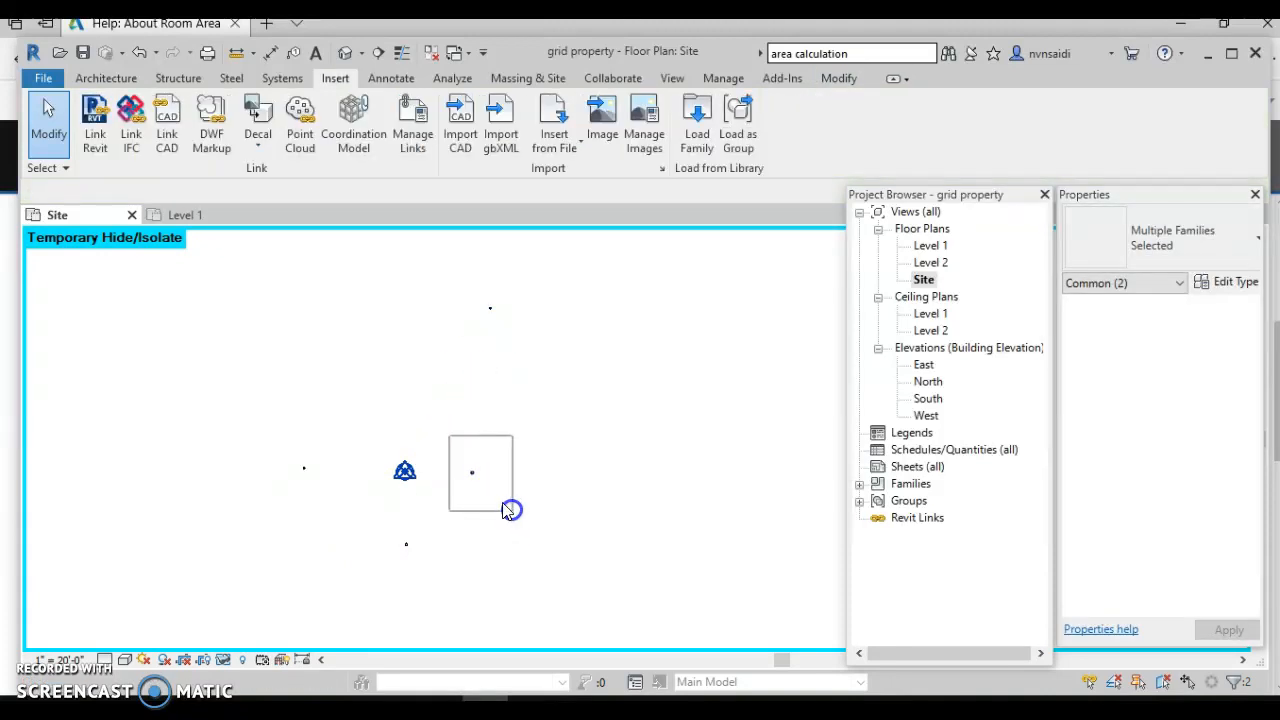
pyautogui.moveTo(474, 471); pyautogui.dragTo(655, 460)
pyautogui.moveTo(354, 517); pyautogui.dragTo(421, 554)
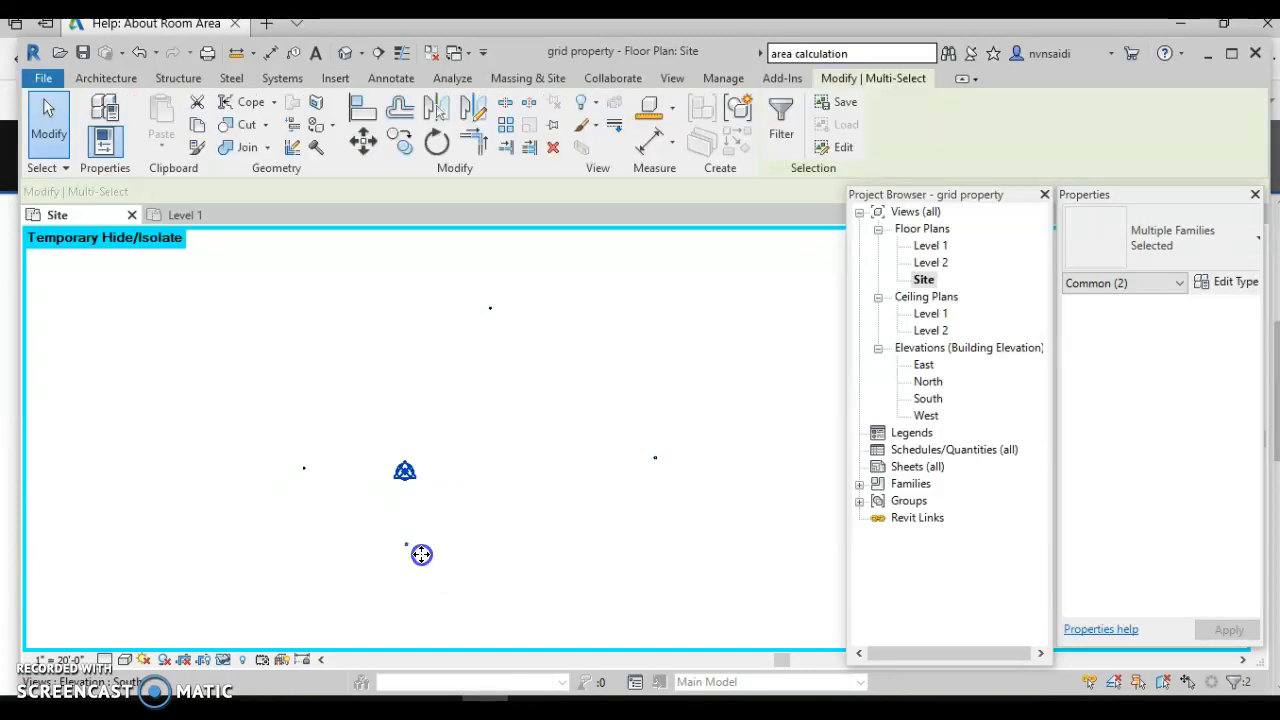
# - Reset the temporary hide so the tax-map image shows again
pyautogui.click(242, 660)
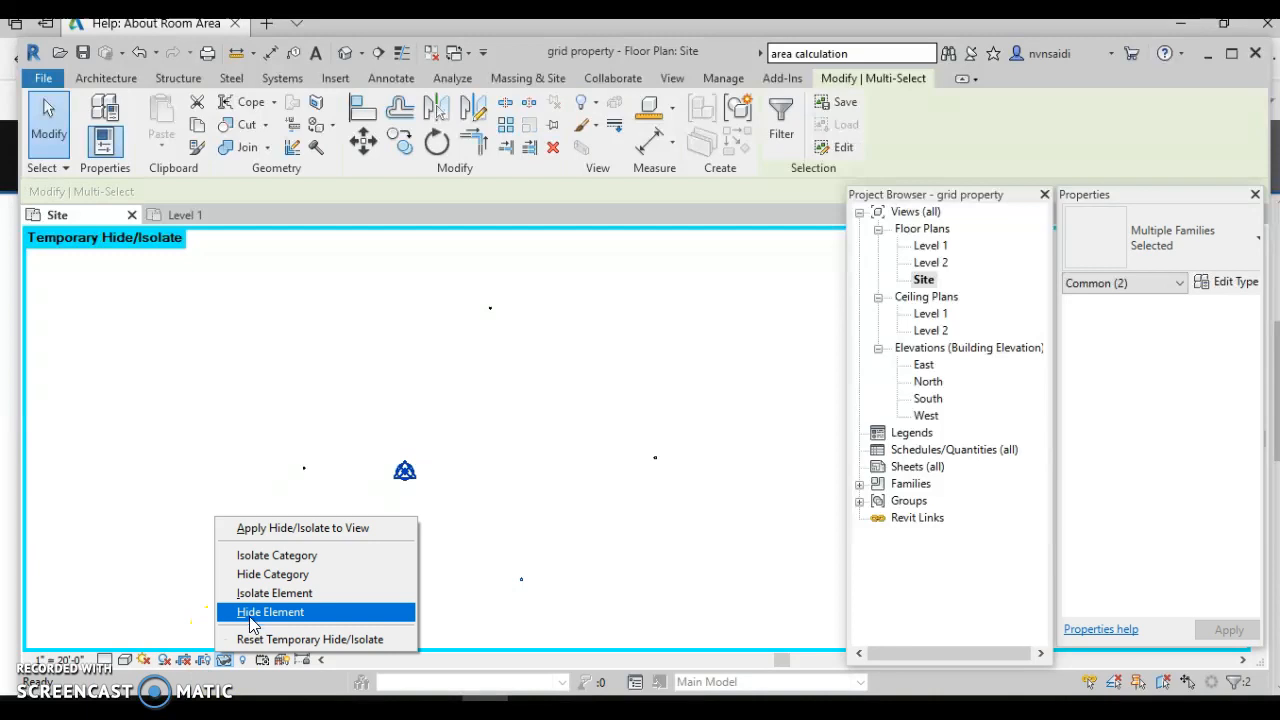
pyautogui.click(250, 639)
pyautogui.click(297, 606)
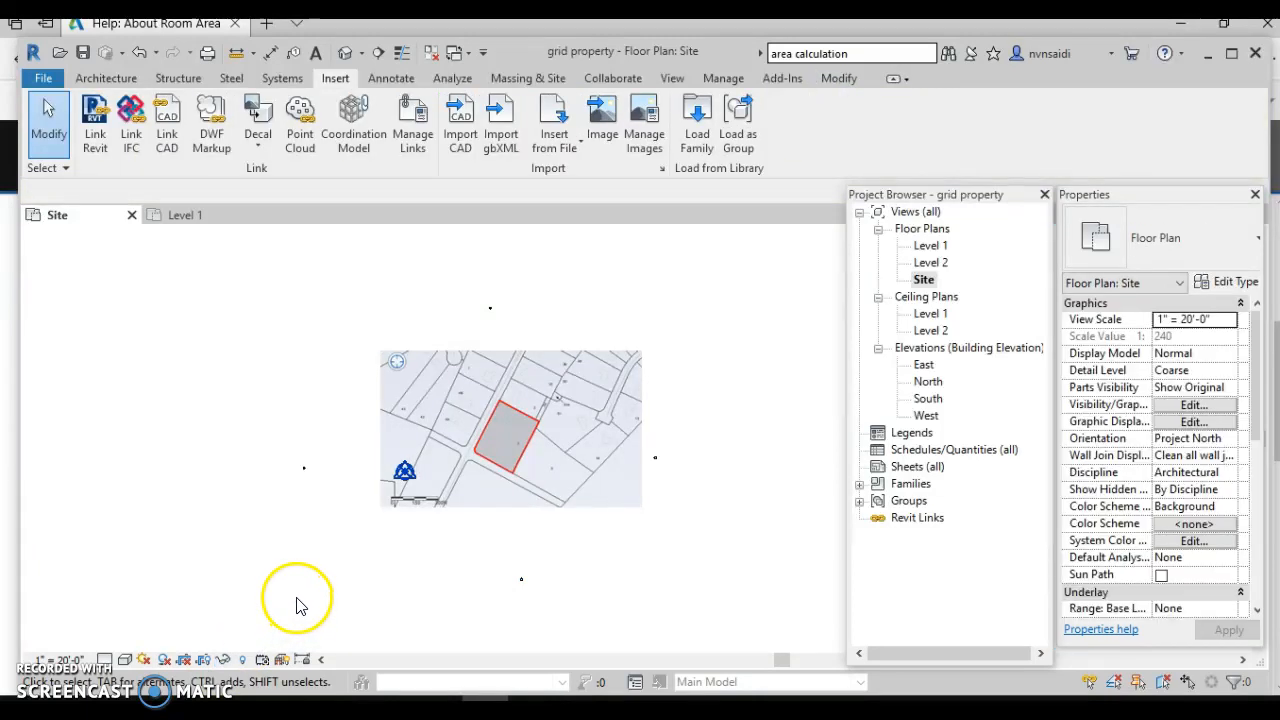
pyautogui.scroll(4, 513, 455)
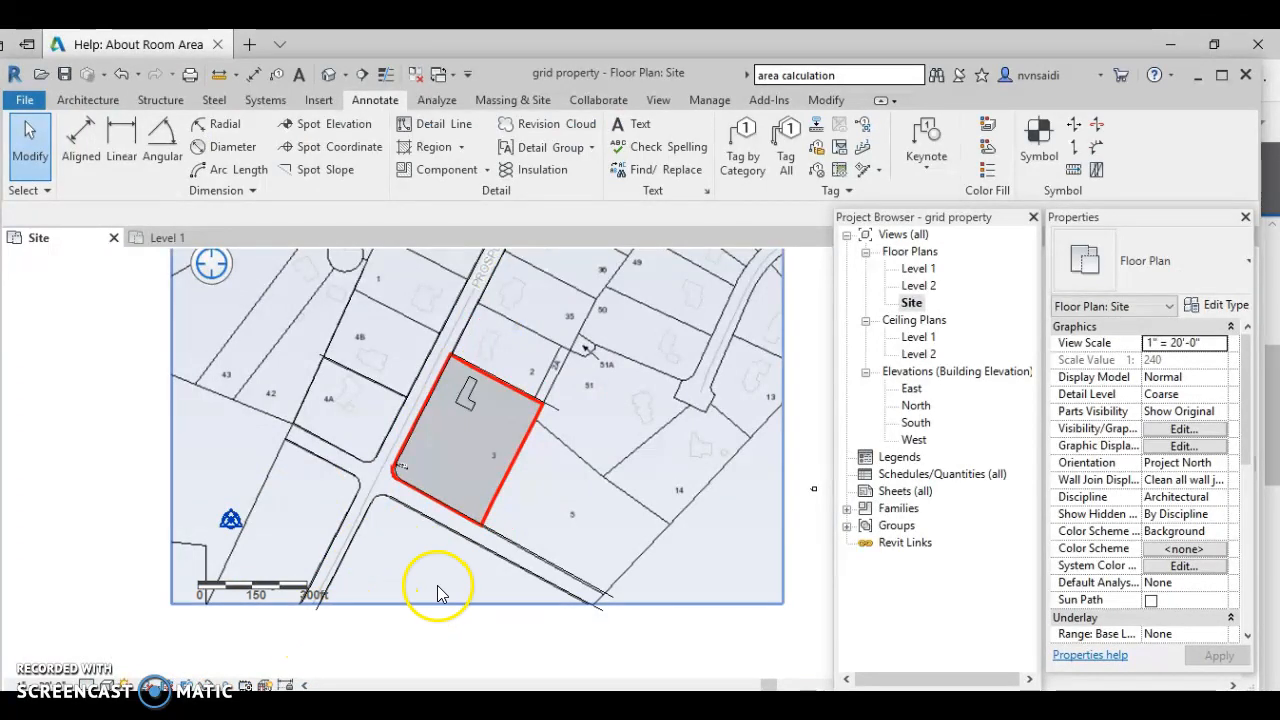
# - Hide the tax-map image again to check the traced lines beneath, then restore it
pyautogui.click(363, 606)
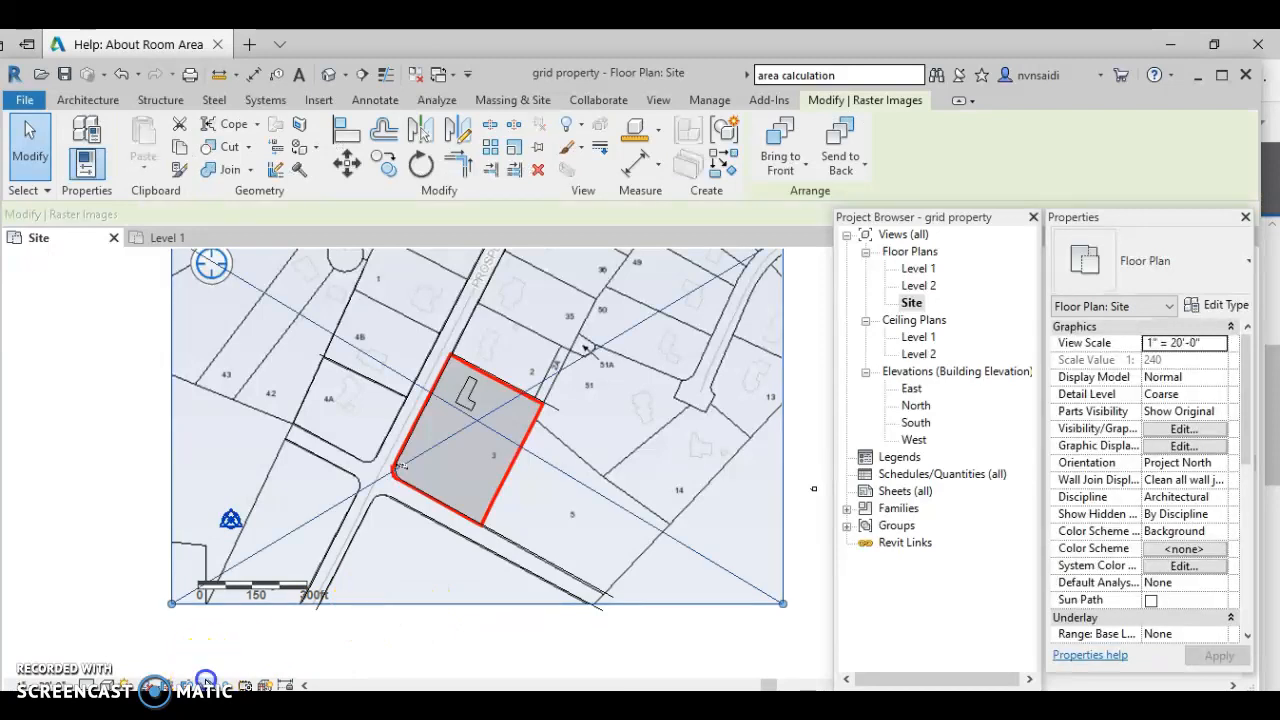
pyautogui.click(210, 686)
pyautogui.click(237, 643)
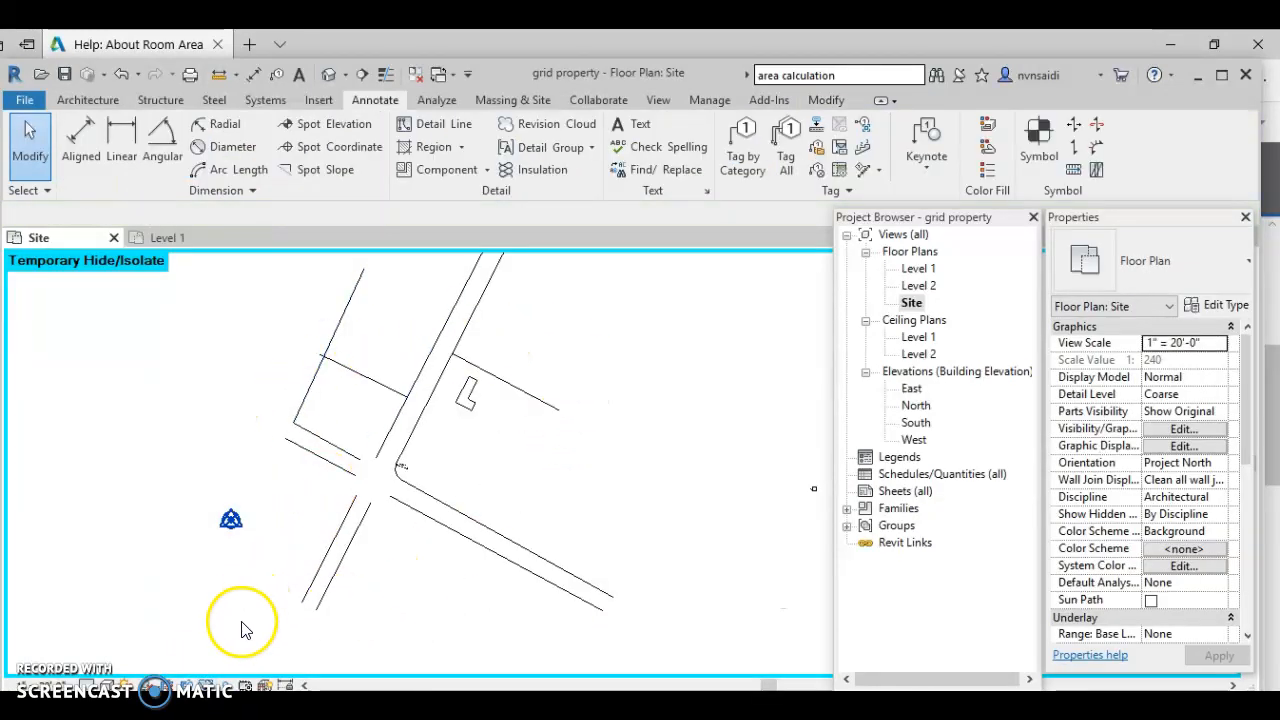
pyautogui.click(207, 686)
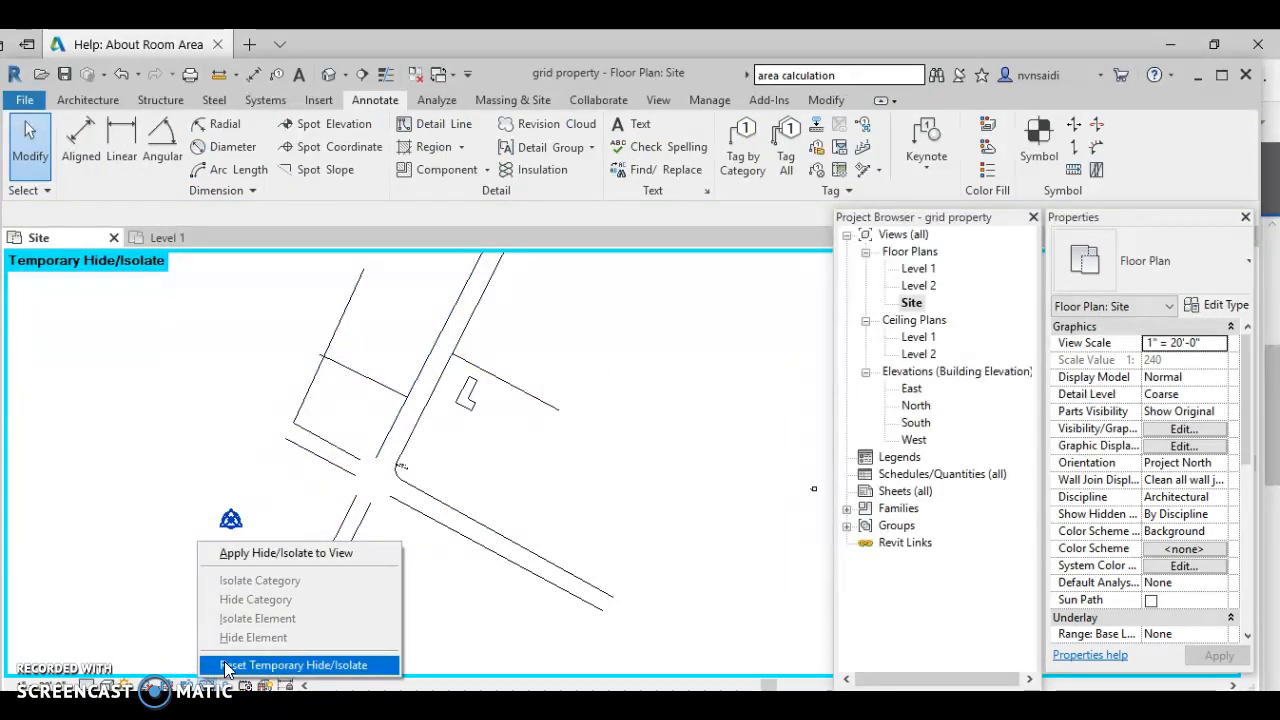
pyautogui.click(226, 665)
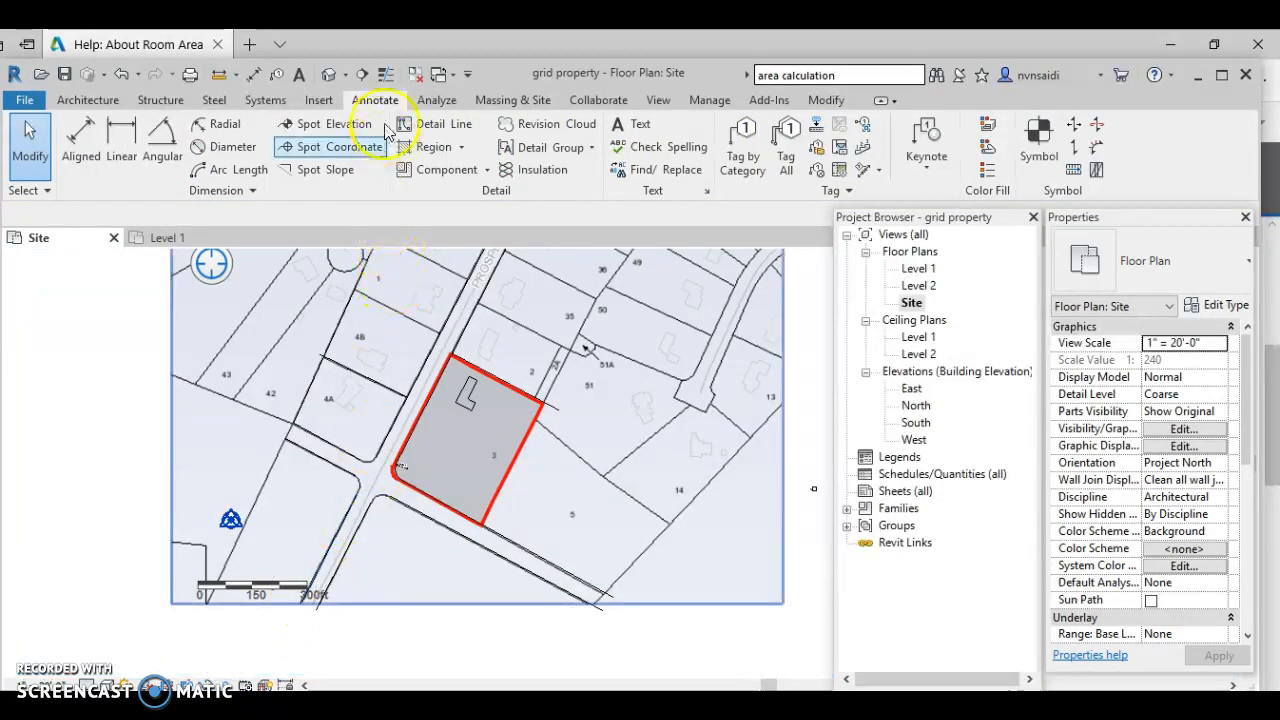
# - Draw a property-style detail line from the red lot's top-right corner down to its bottom corner
pyautogui.click(437, 131)
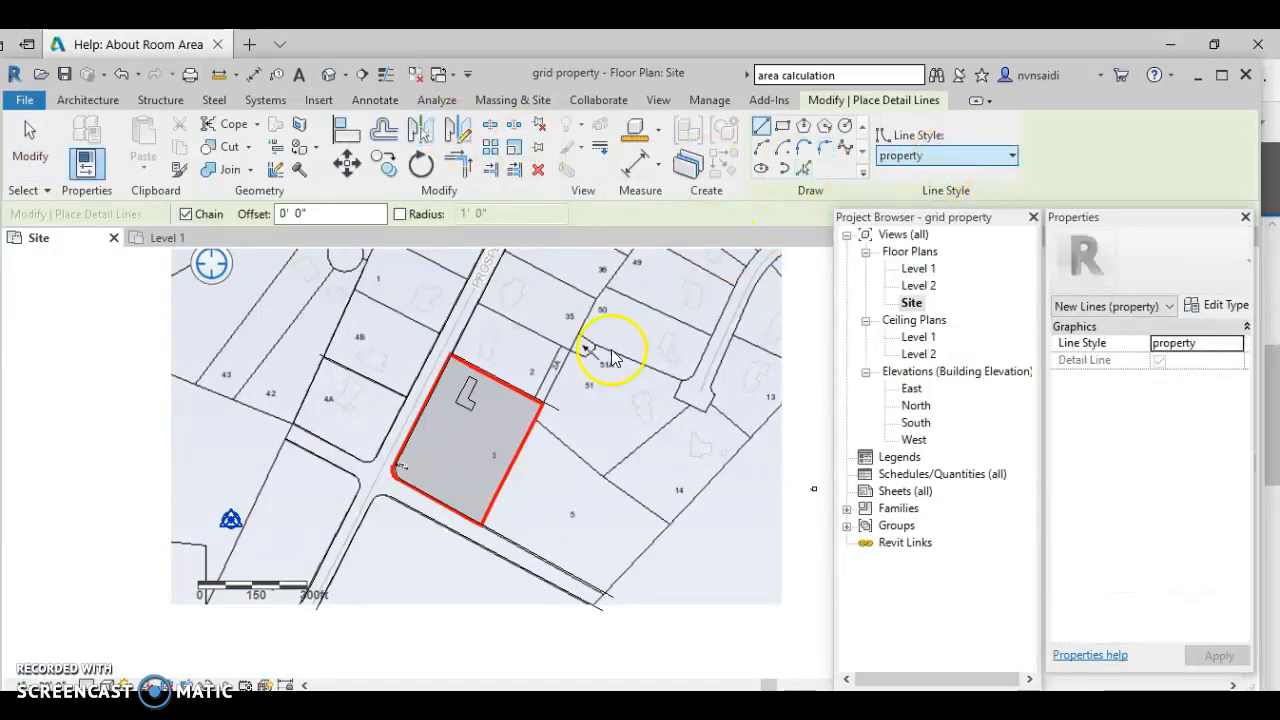
pyautogui.click(545, 400)
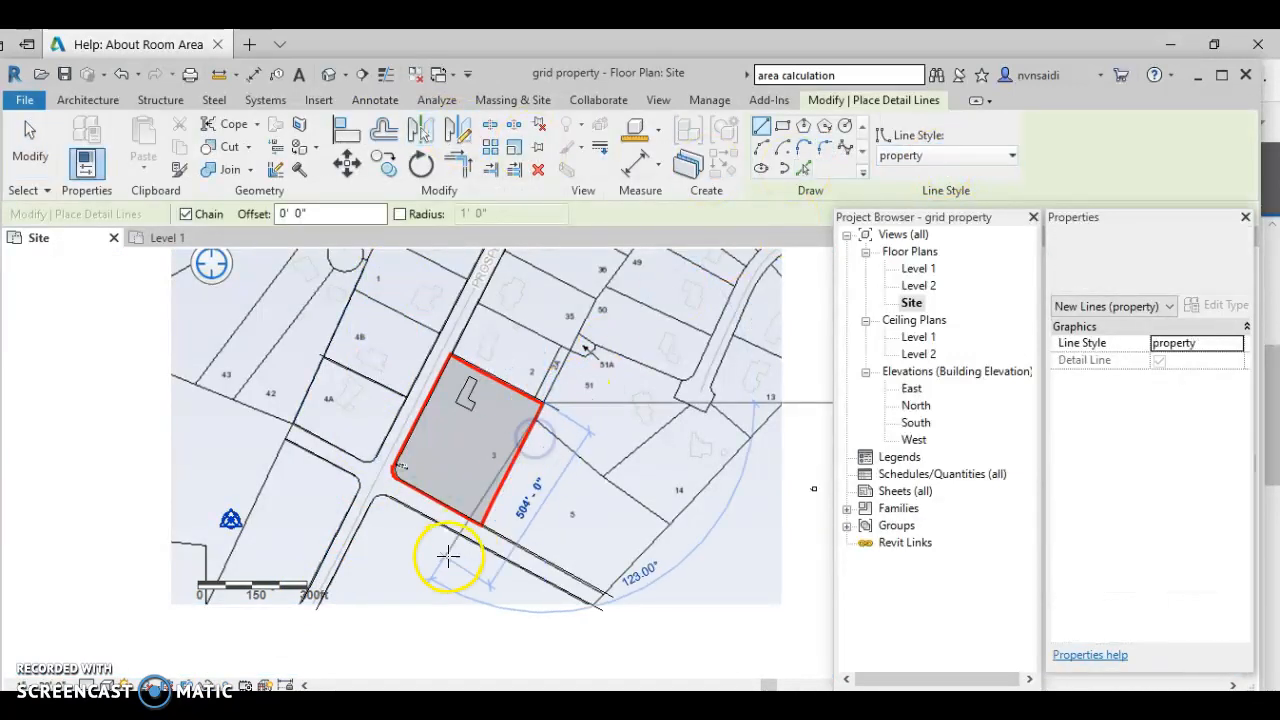
pyautogui.scroll(3, 445, 557)
pyautogui.scroll(4, 465, 555)
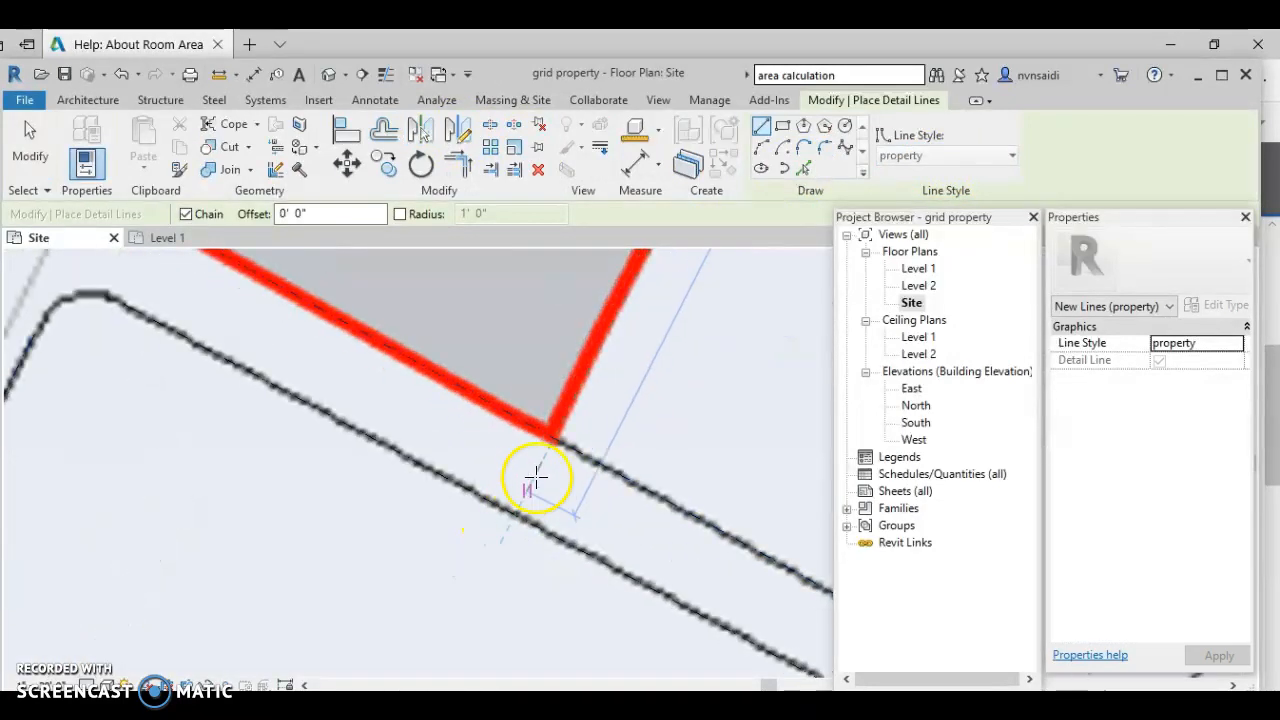
pyautogui.click(551, 447)
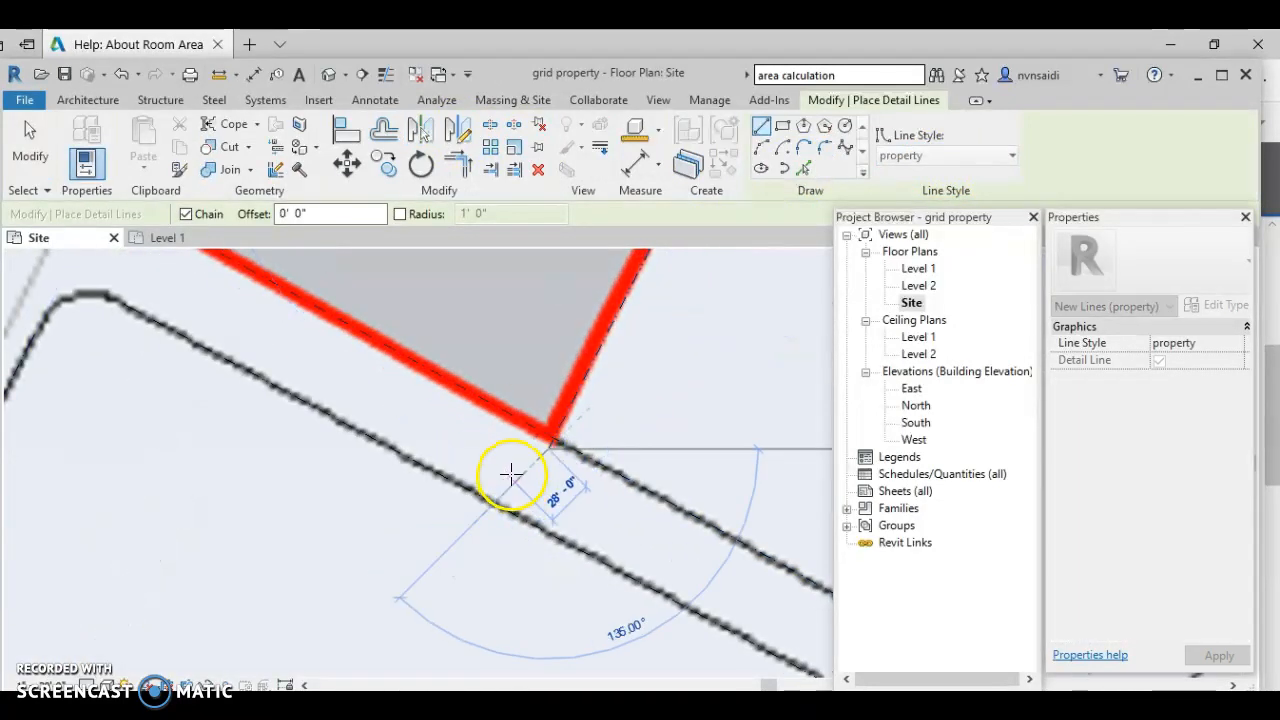
pyautogui.press('Escape')
pyautogui.scroll(-3, 463, 467)
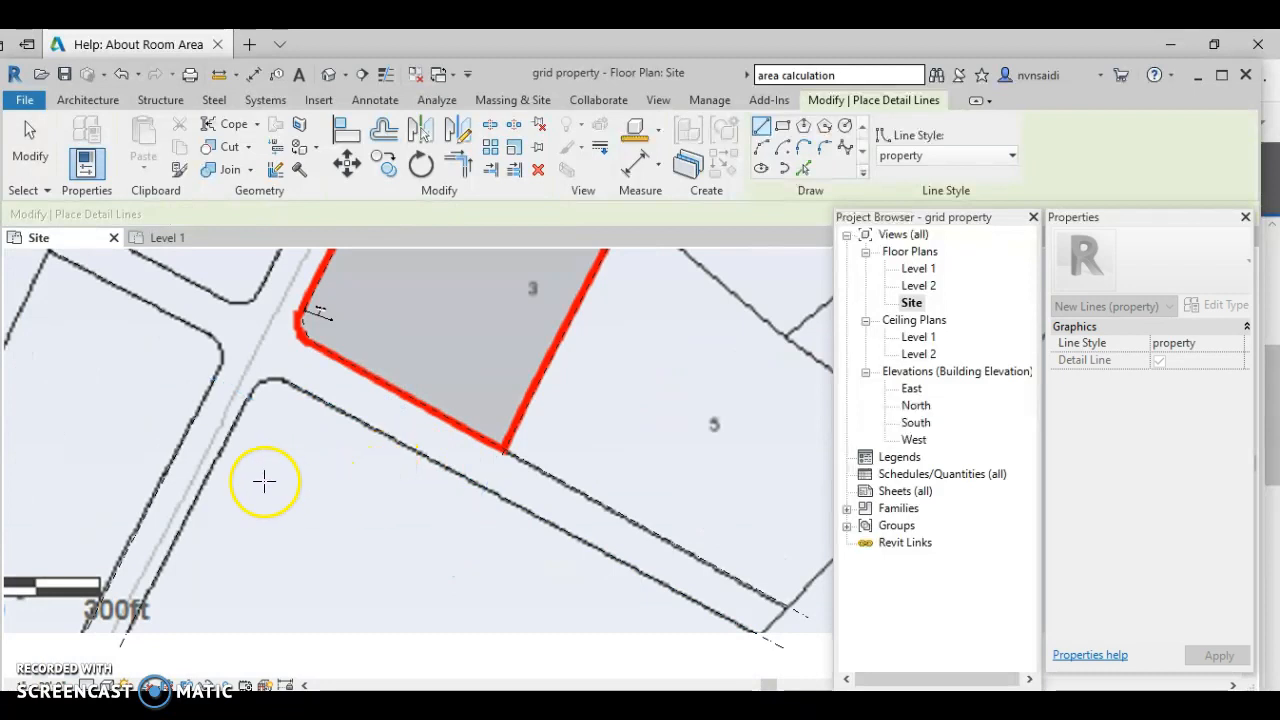
pyautogui.press('Escape')
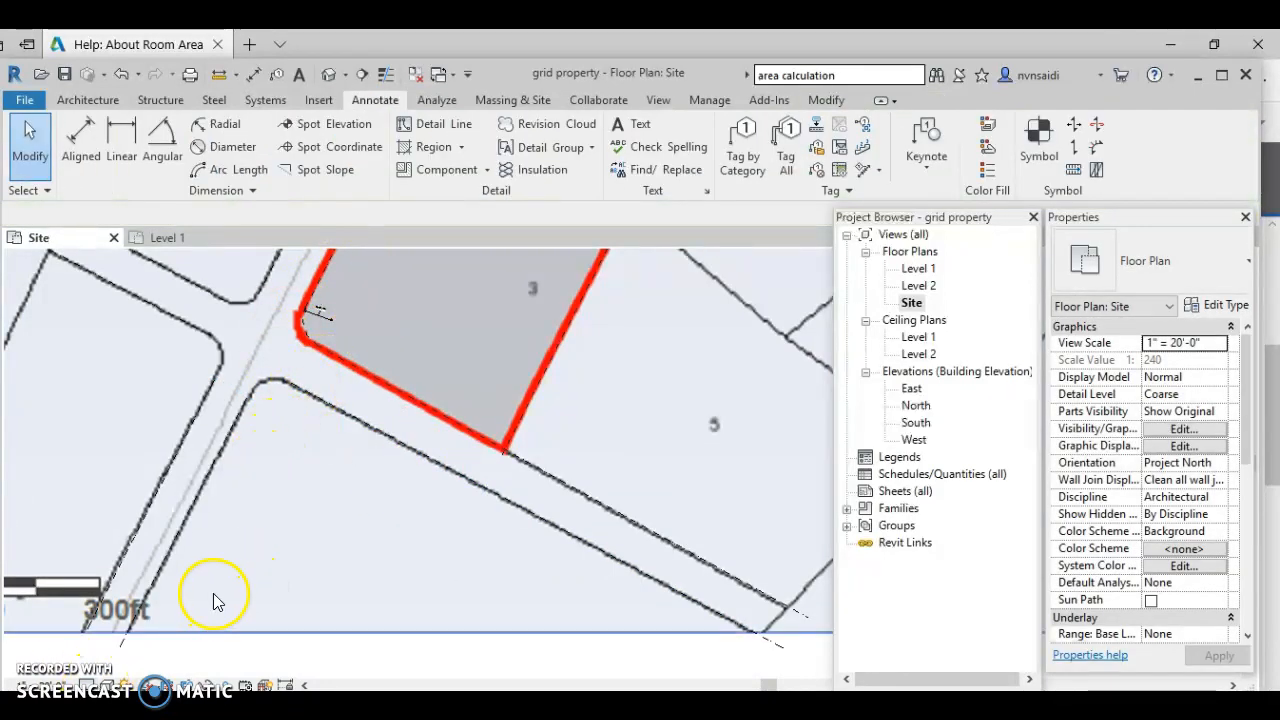
# - Temporarily hide the tax-map image, zoom to the rounded street corner, and select a traced line
pyautogui.scroll(-5, 209, 586)
pyautogui.click(411, 596)
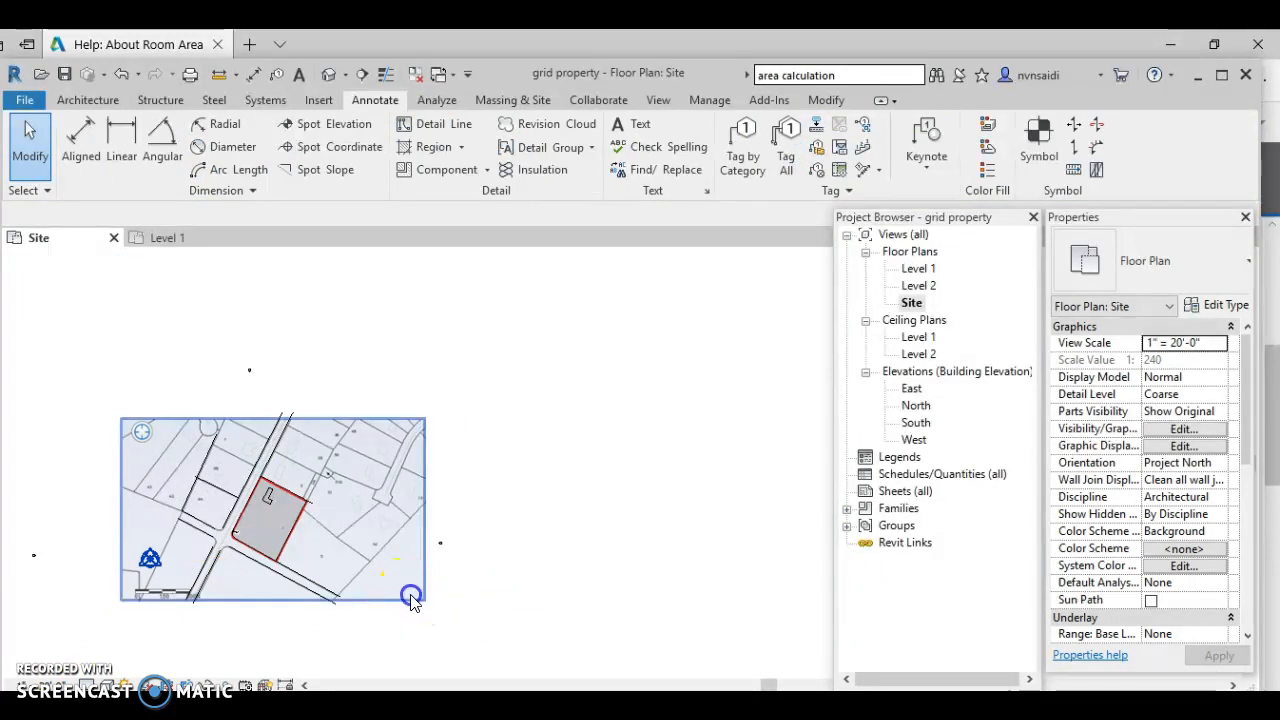
pyautogui.click(208, 685)
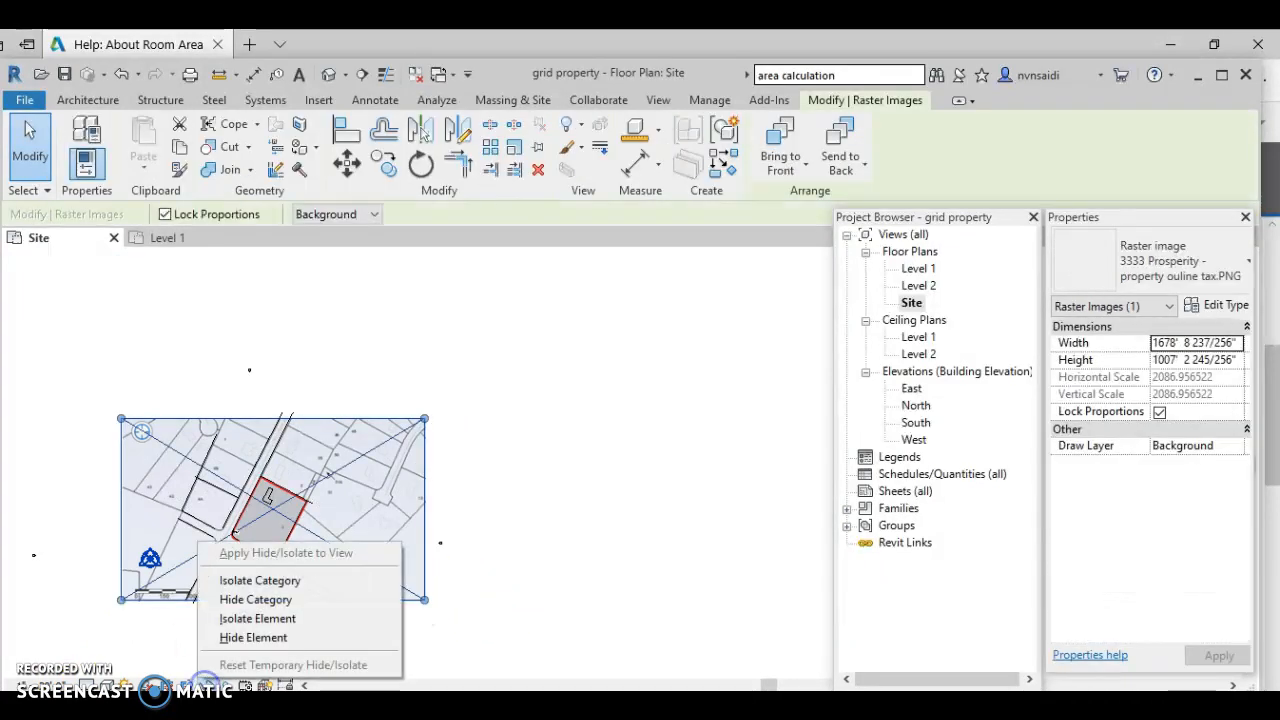
pyautogui.click(240, 637)
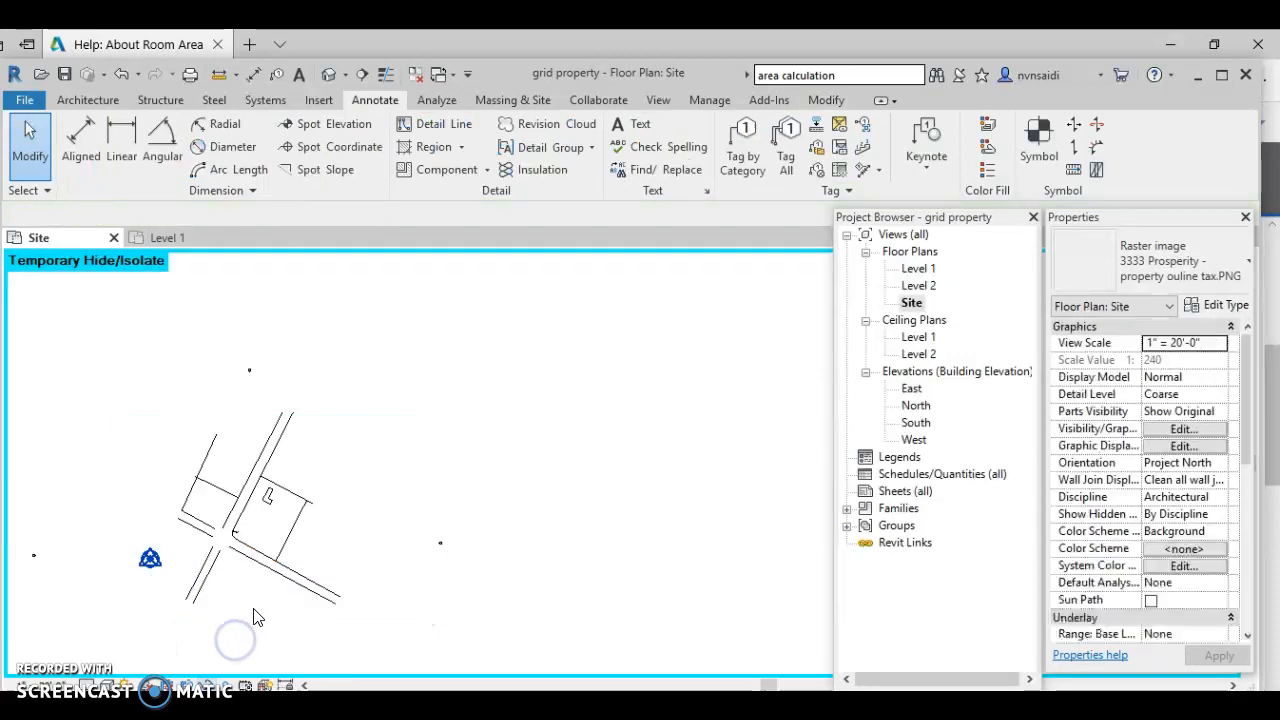
pyautogui.scroll(5, 257, 527)
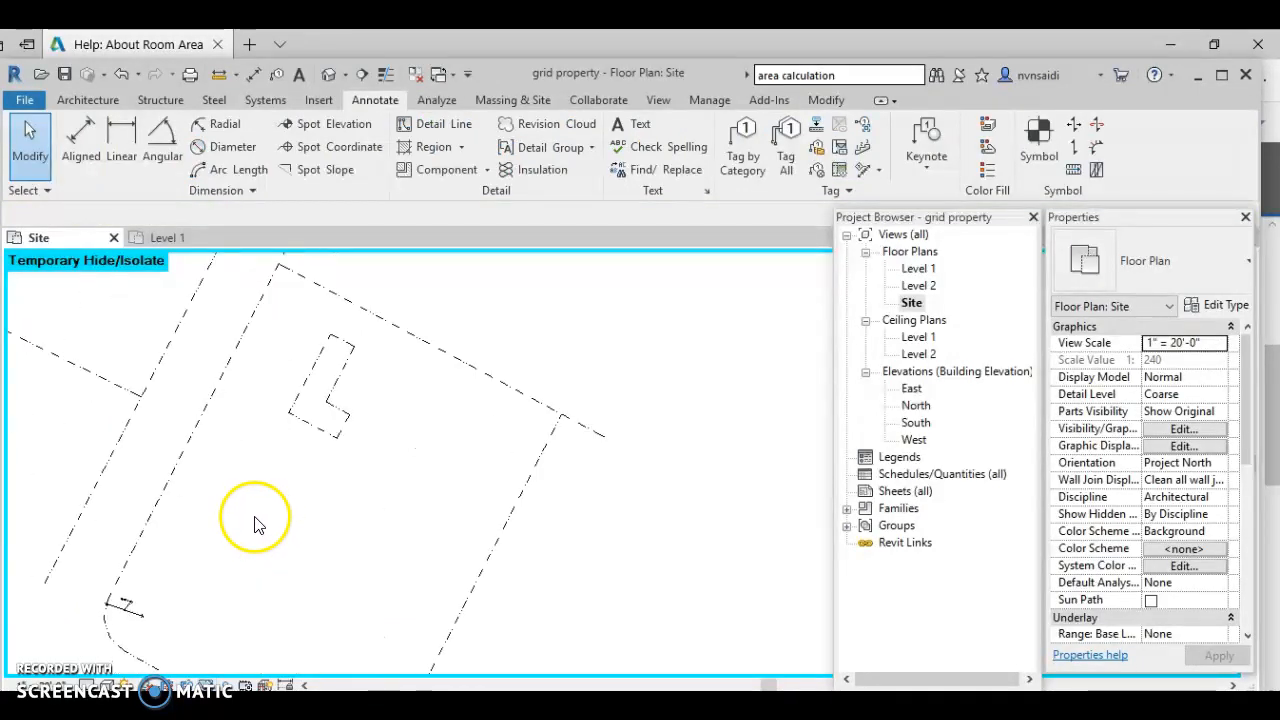
pyautogui.moveTo(268, 532); pyautogui.dragTo(531, 400, button='middle')
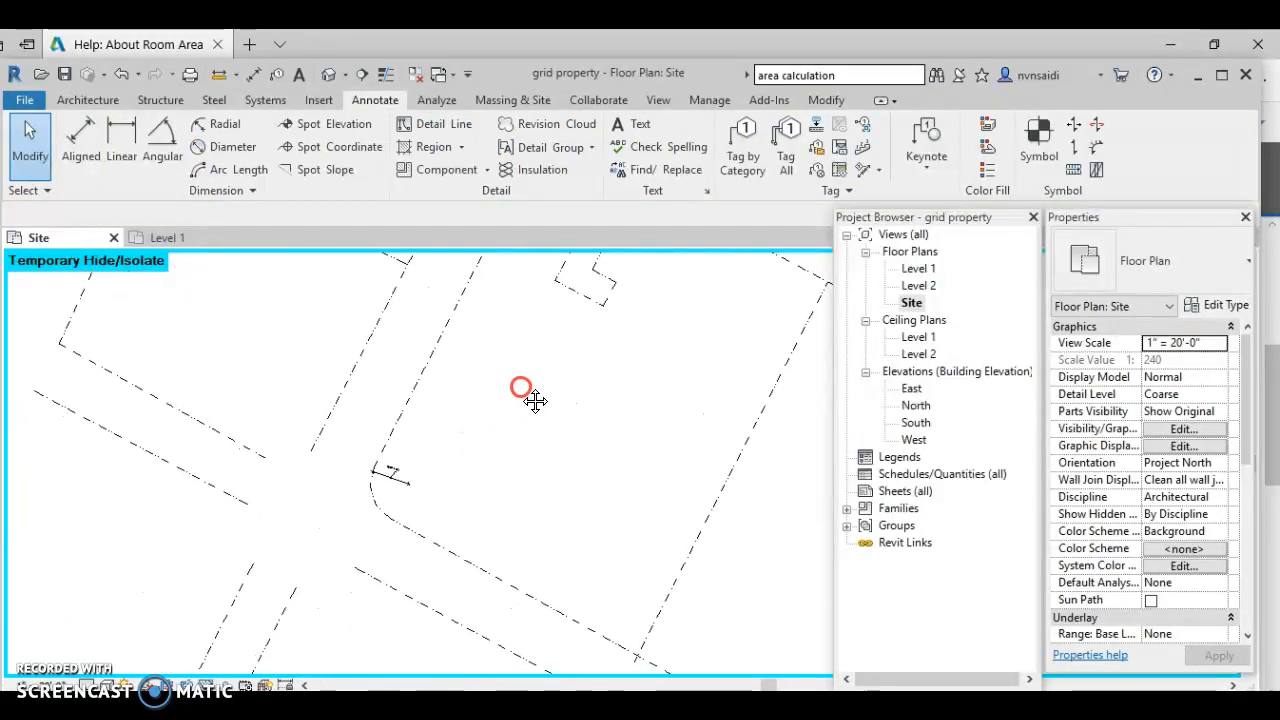
pyautogui.scroll(3, 416, 455)
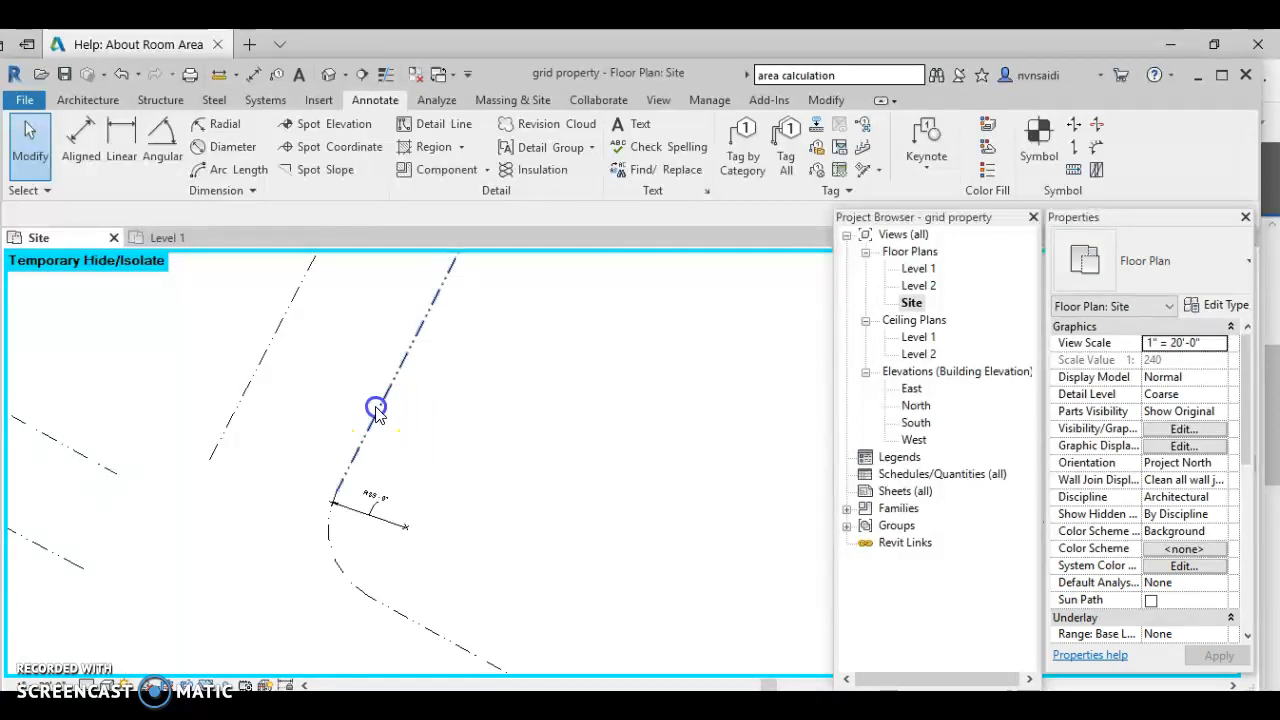
pyautogui.click(378, 409)
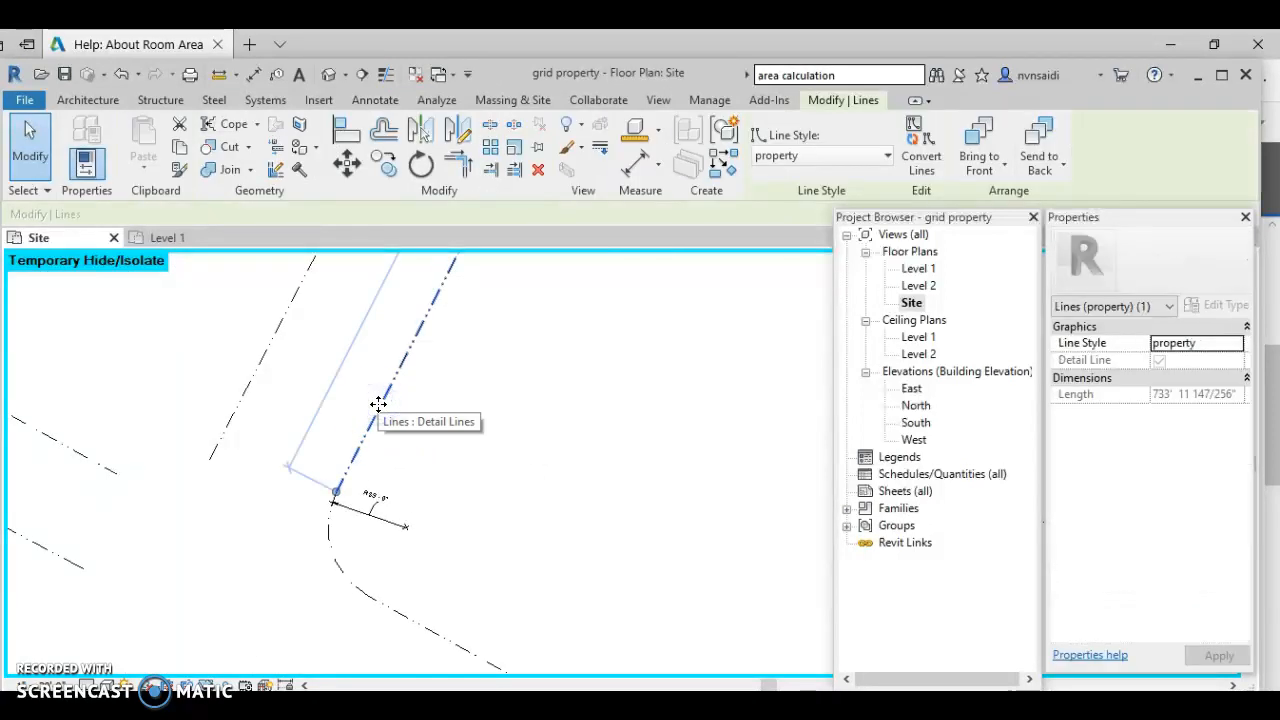
# - In Line Styles, add a new Lines subcategory named 'existing contour'
pyautogui.click(708, 101)
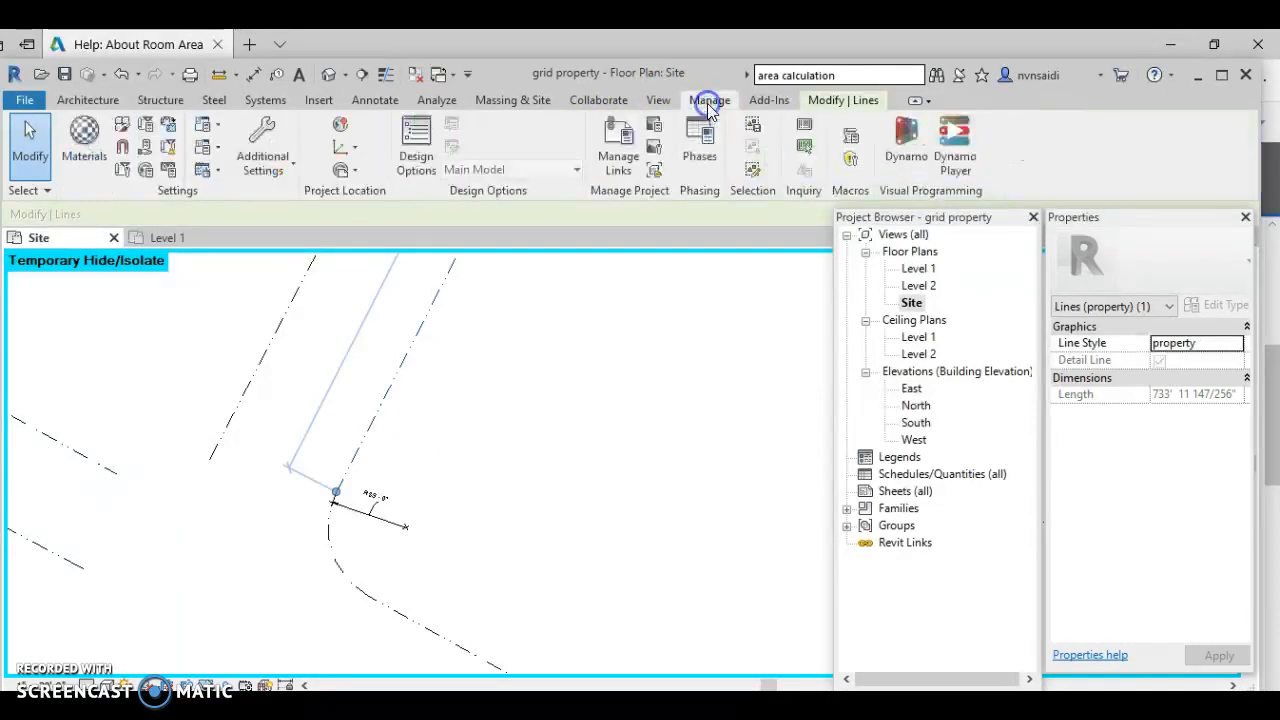
pyautogui.click(289, 150)
pyautogui.click(271, 176)
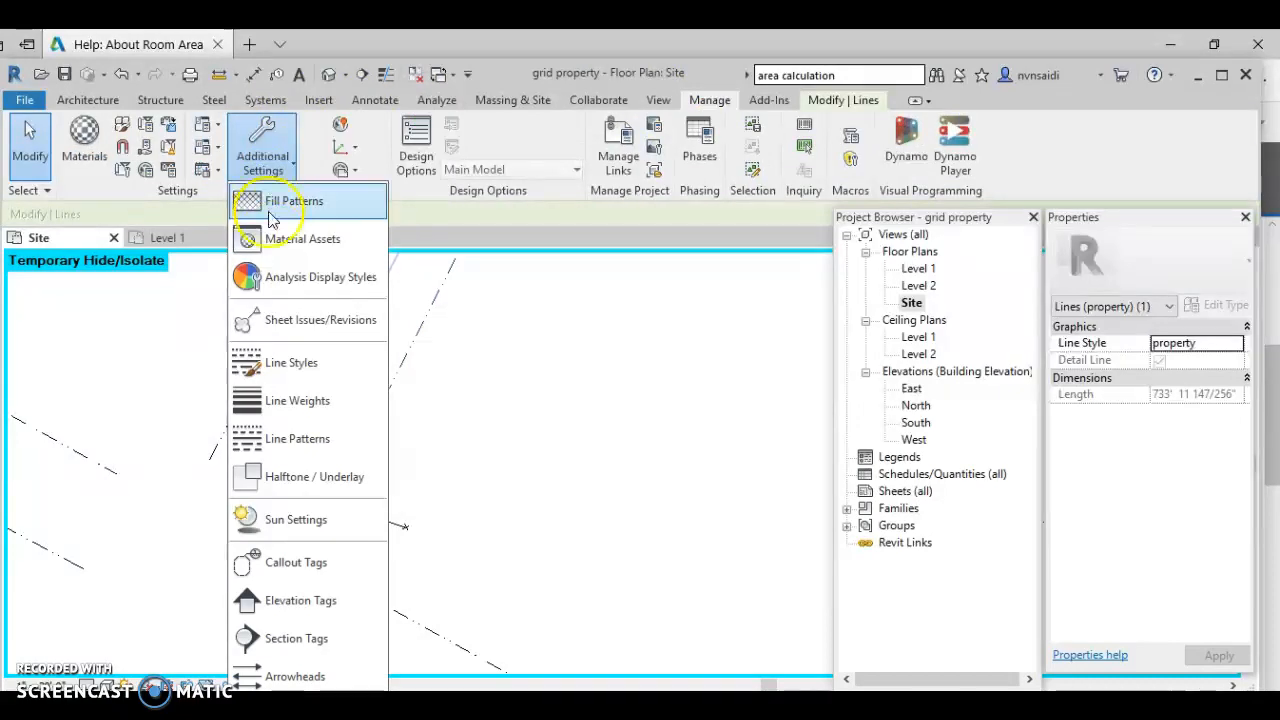
pyautogui.click(279, 363)
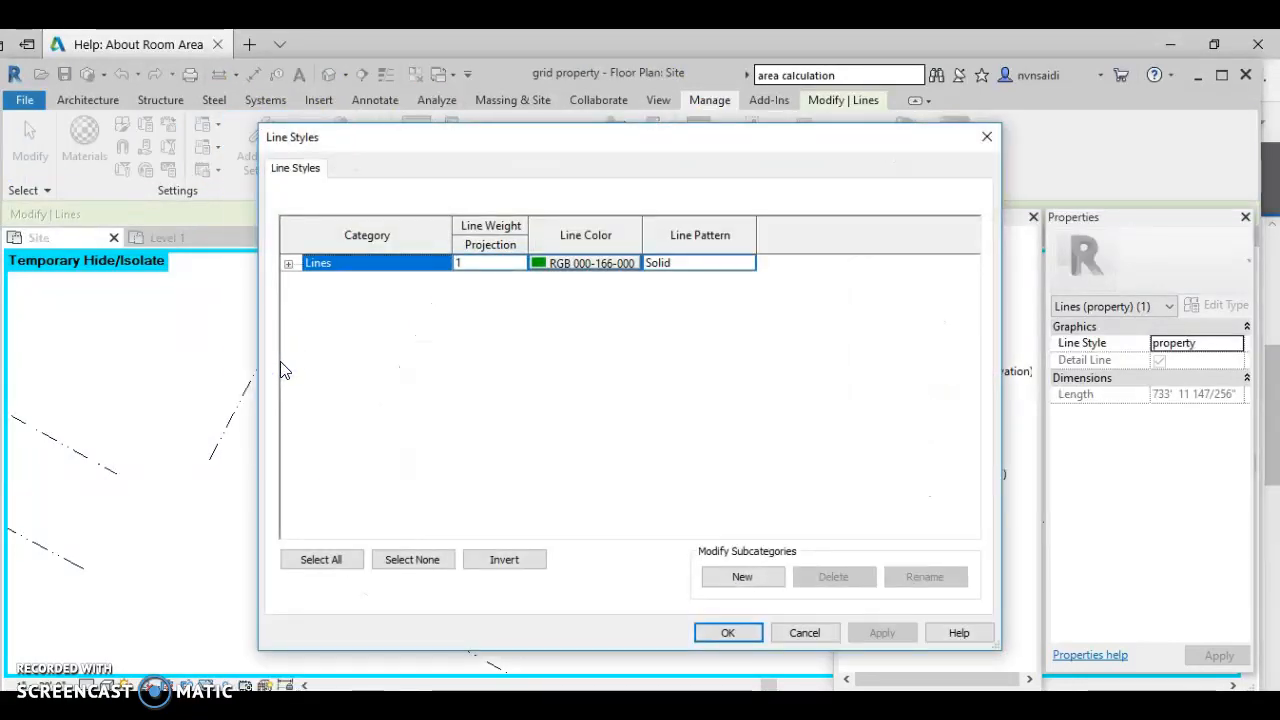
pyautogui.click(288, 263)
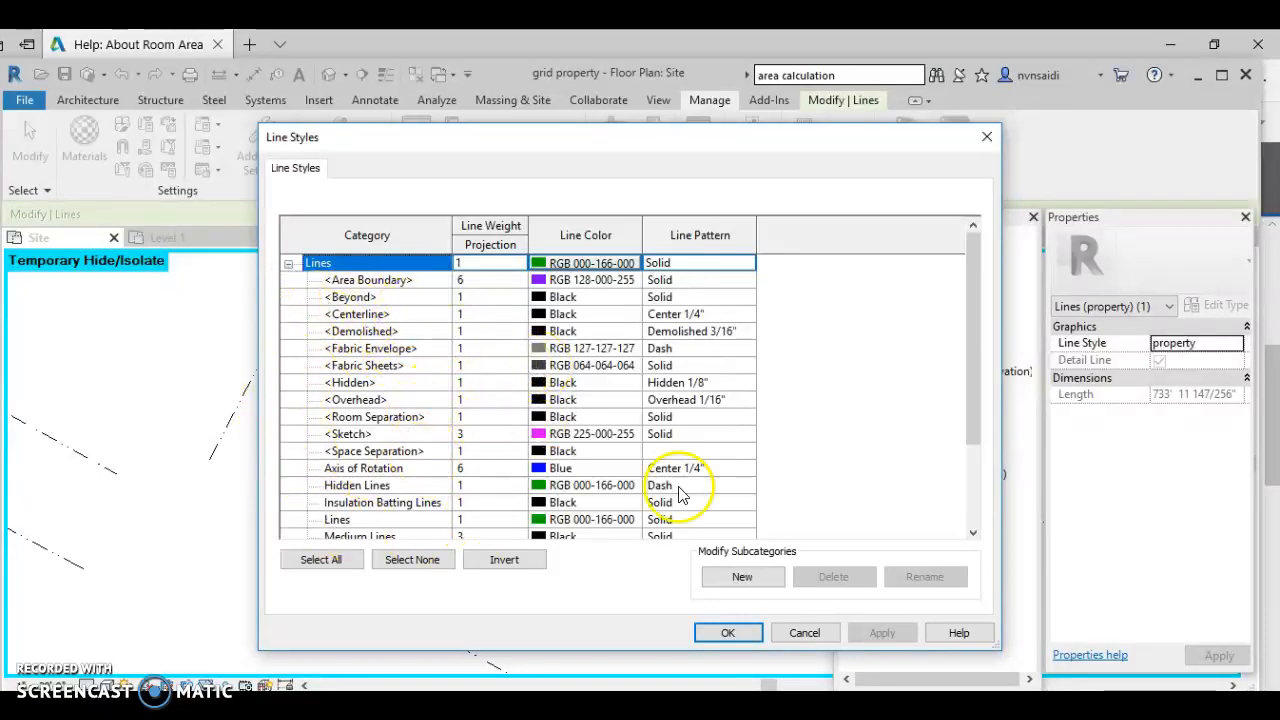
pyautogui.click(755, 580)
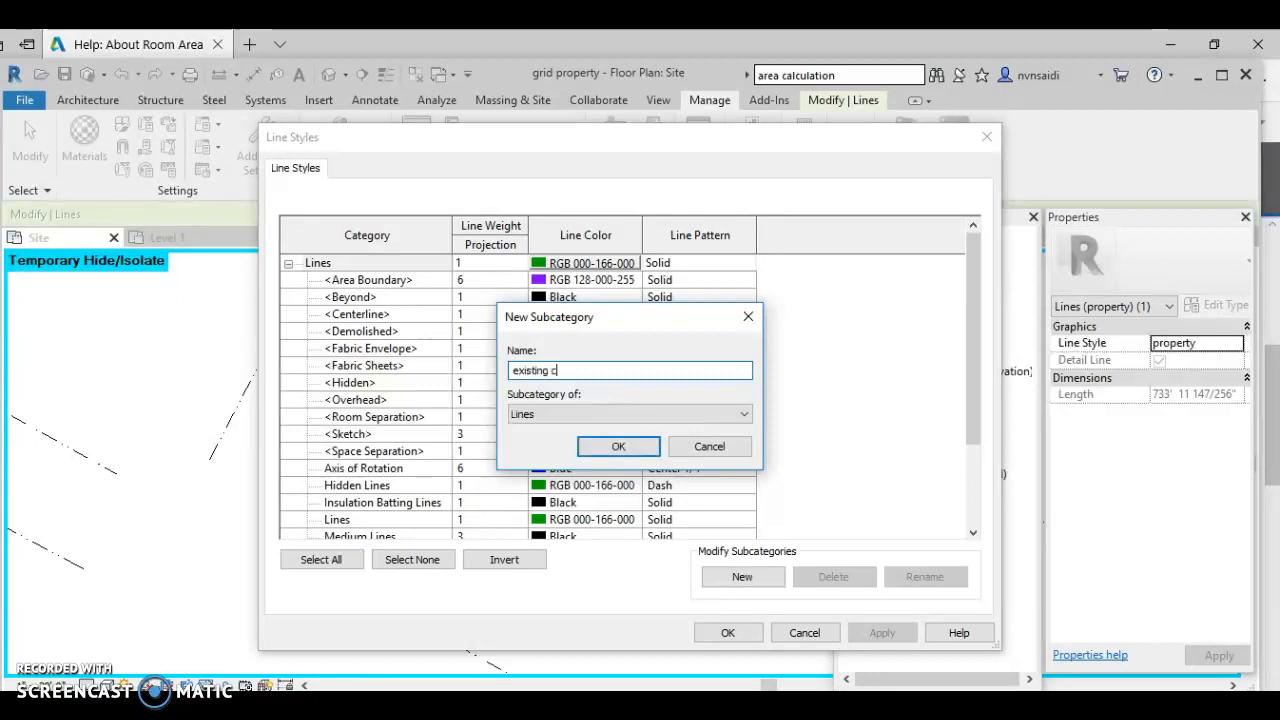
pyautogui.write('existing contour')
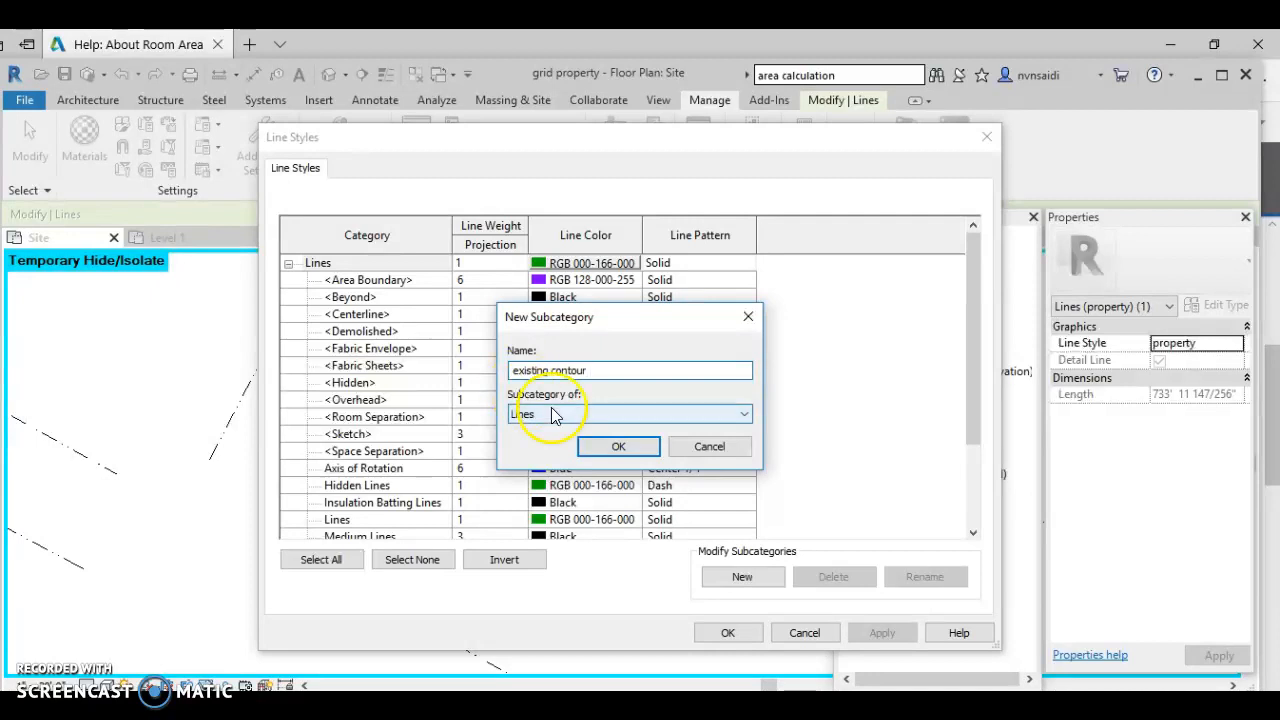
pyautogui.click(595, 446)
# - Give 'existing contour' dark green colour RGB 000-064-000 and the Dash 3/32" line pattern
pyautogui.click(588, 488)
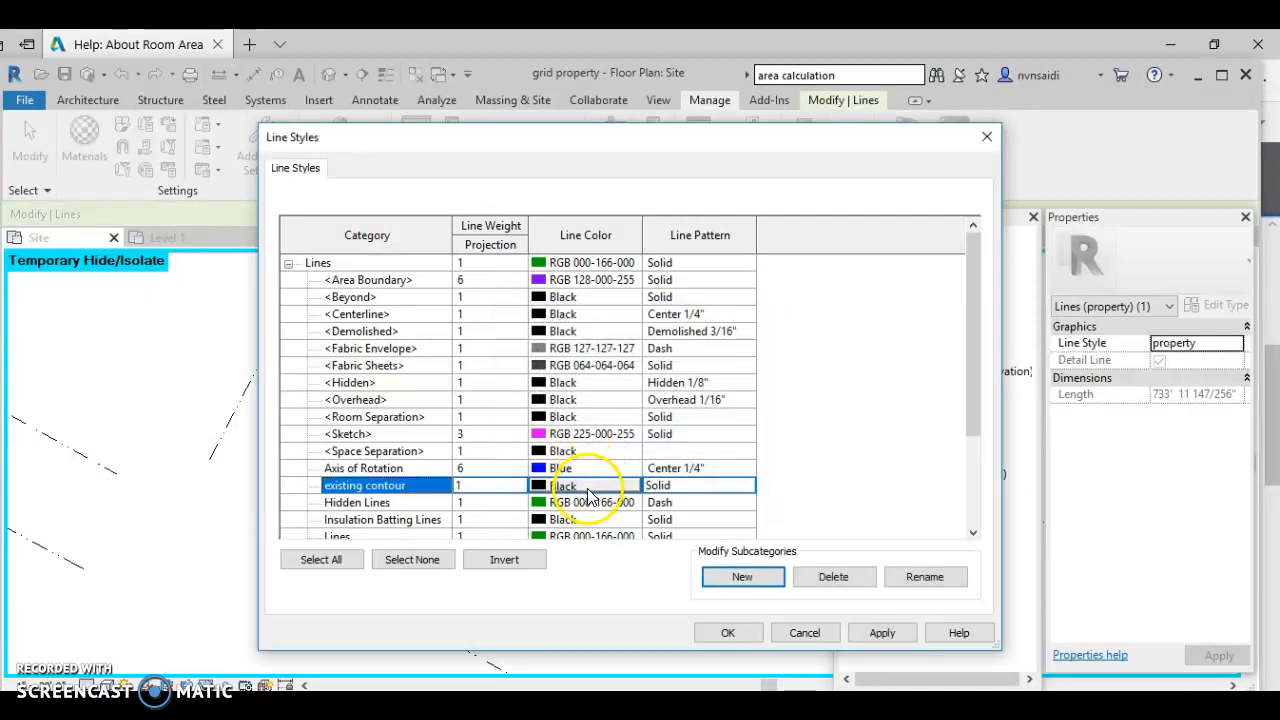
pyautogui.click(590, 490)
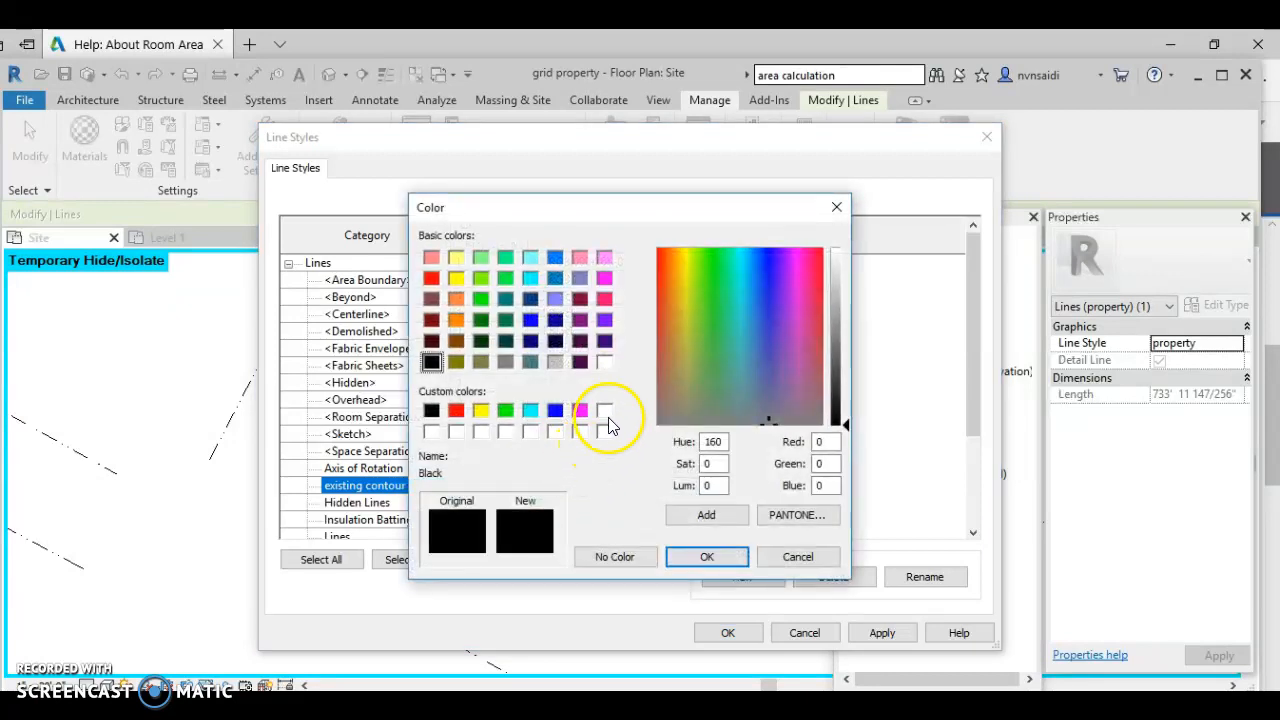
pyautogui.click(481, 342)
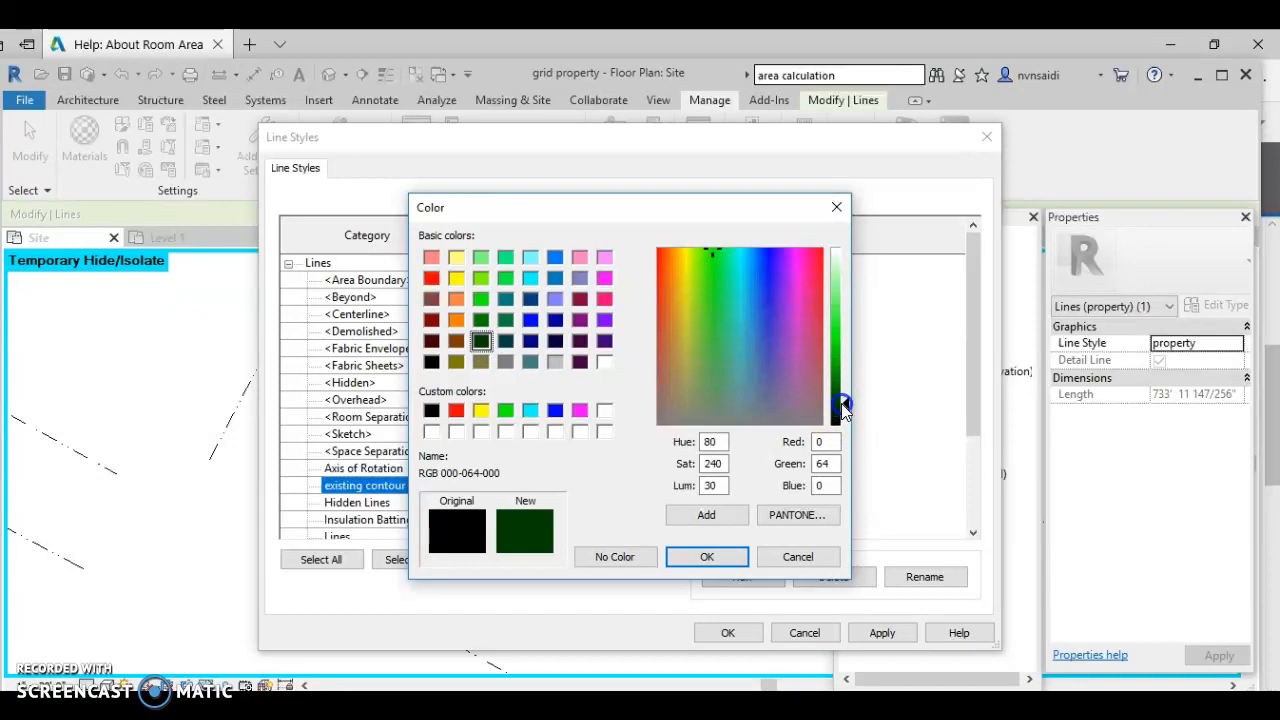
pyautogui.click(711, 555)
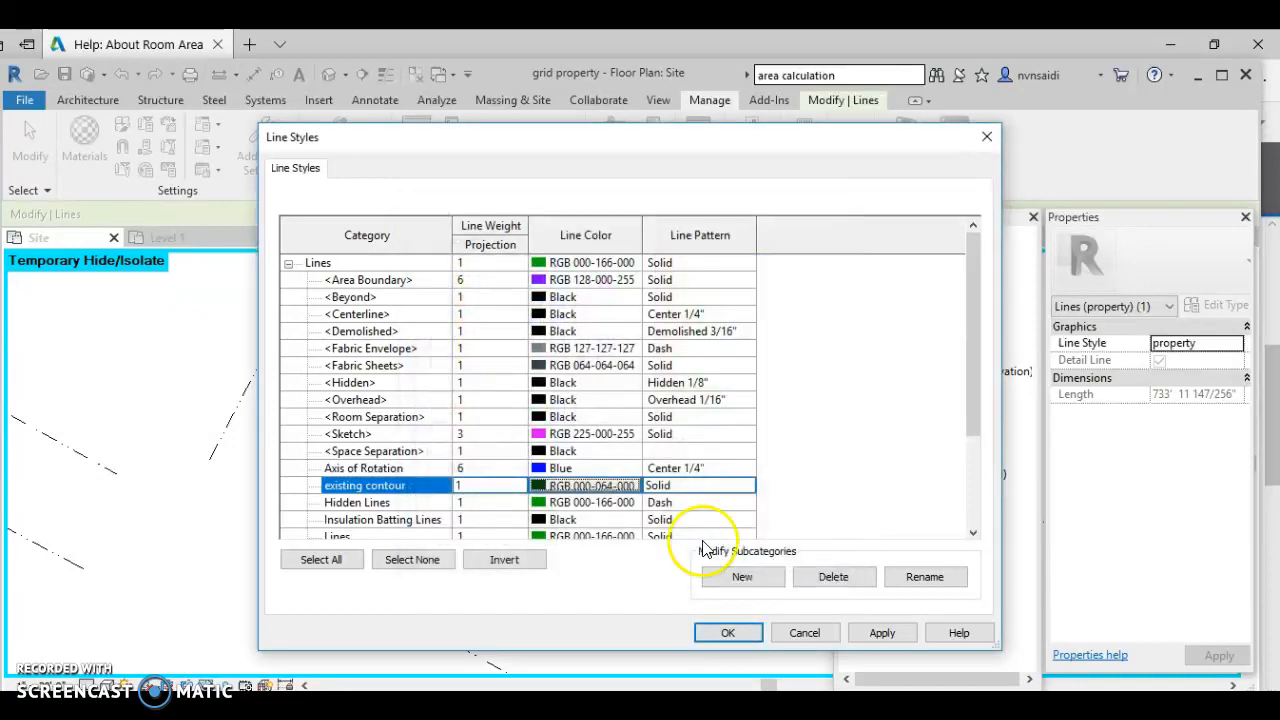
pyautogui.click(680, 485)
pyautogui.click(747, 486)
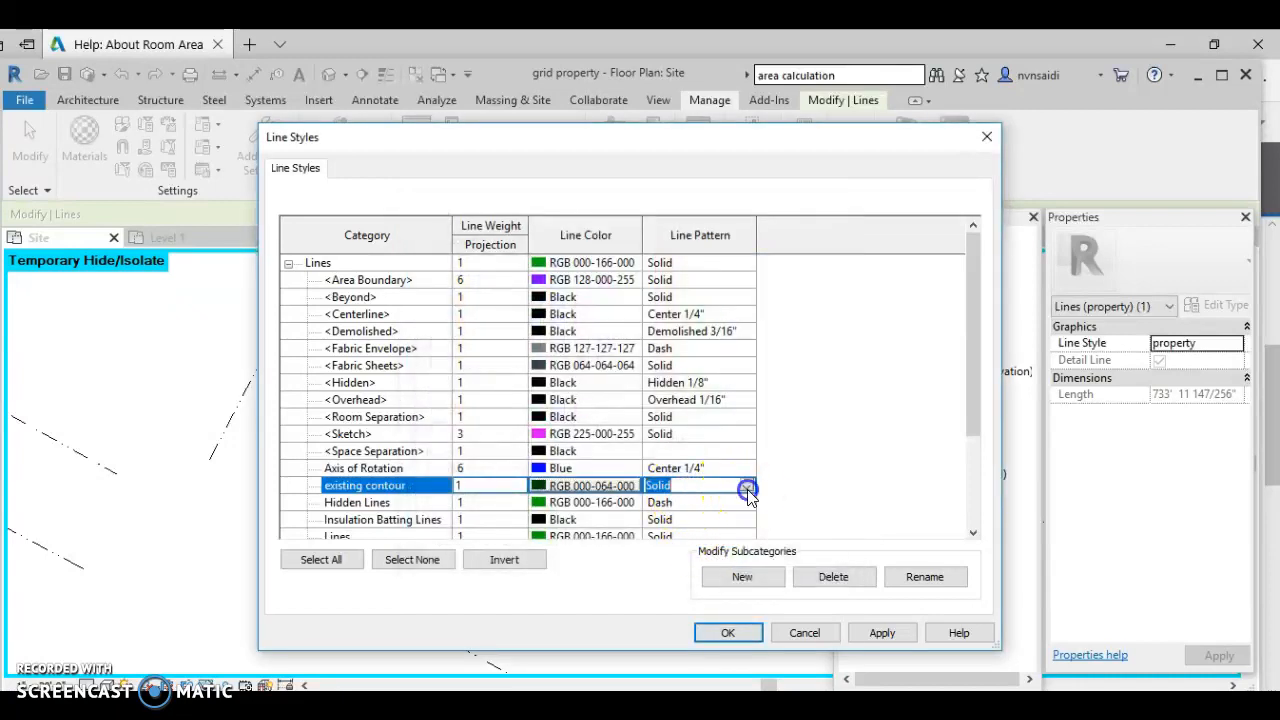
pyautogui.moveTo(767, 527); pyautogui.dragTo(767, 533)
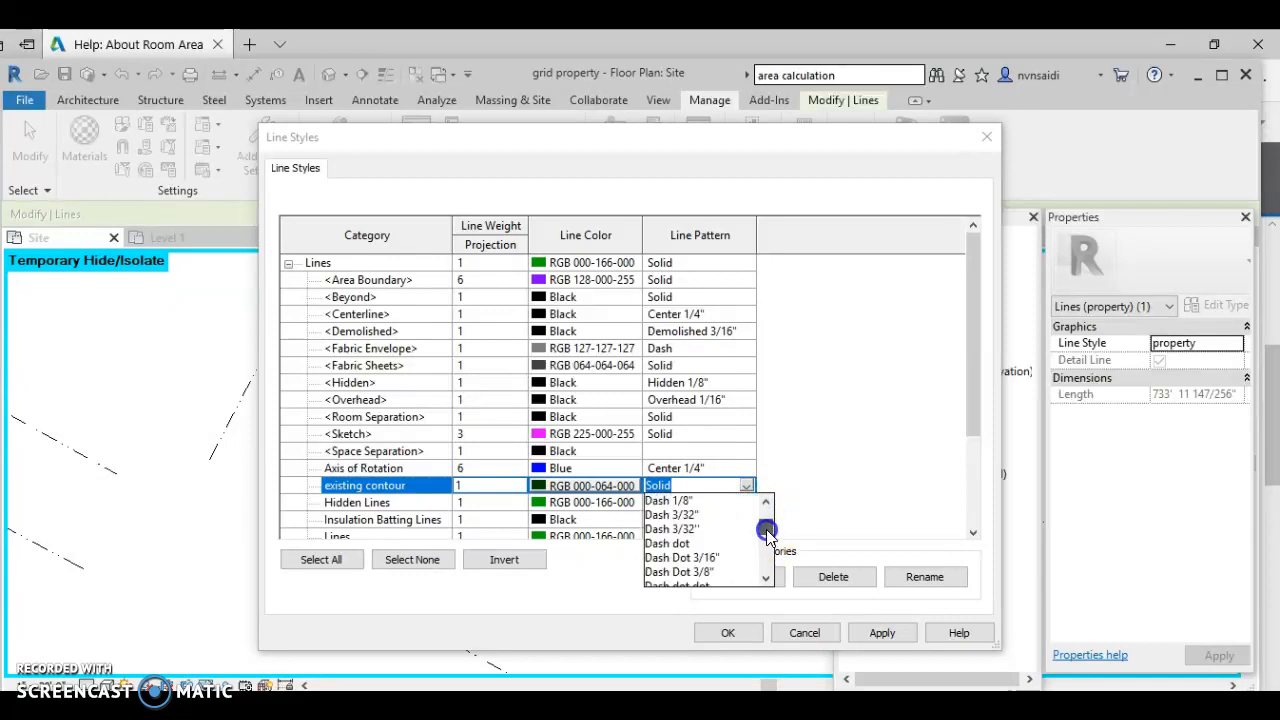
pyautogui.click(692, 515)
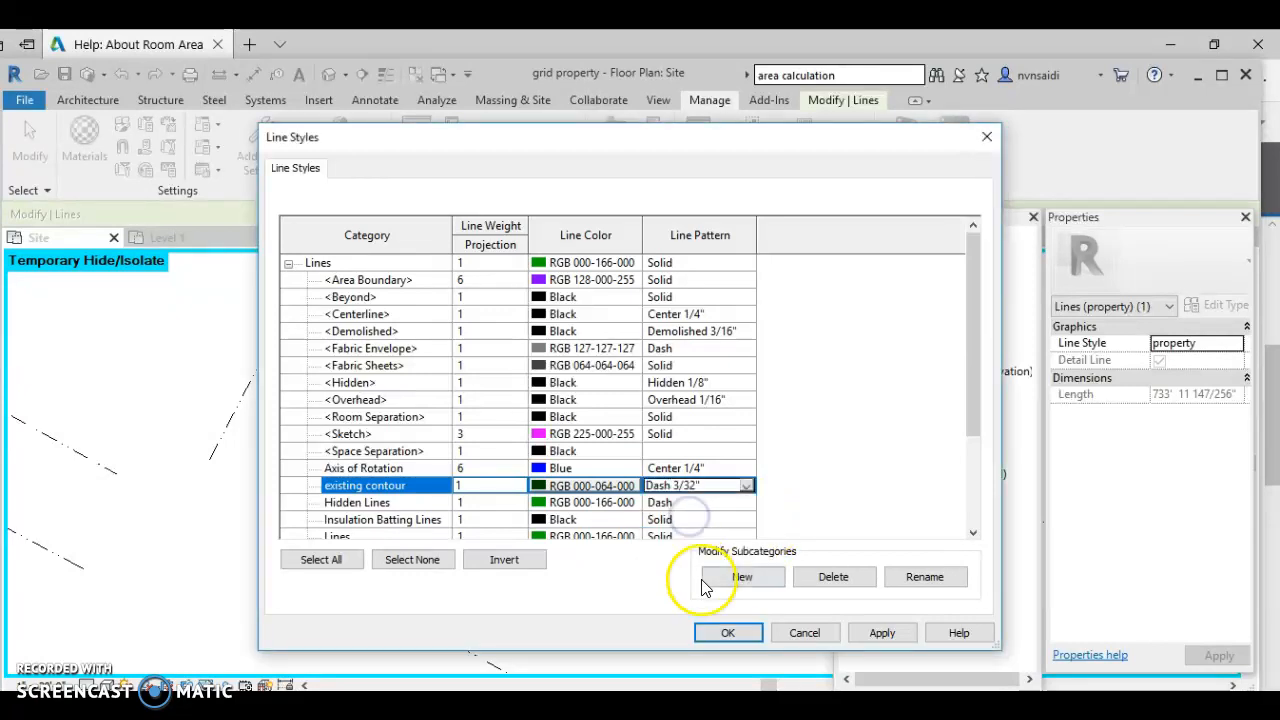
# - Save the line styles and start a detail line using the 'existing contour' style
pyautogui.click(725, 633)
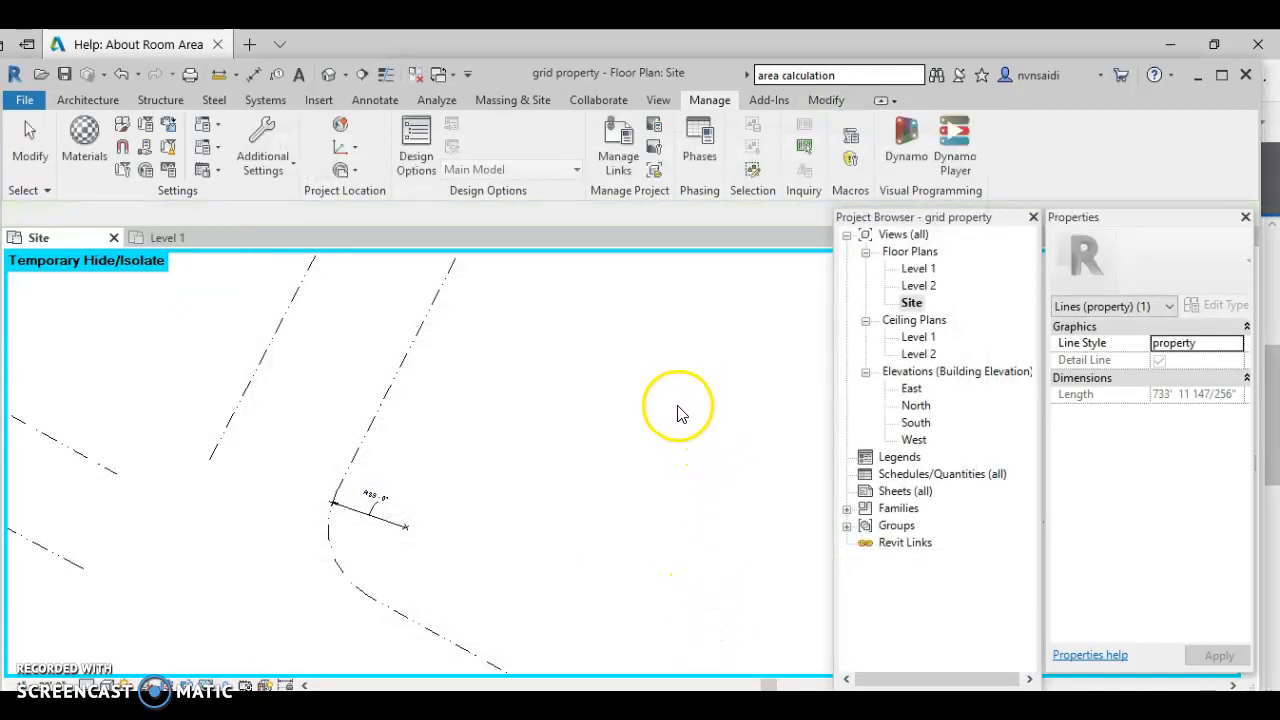
pyautogui.click(373, 102)
pyautogui.click(424, 128)
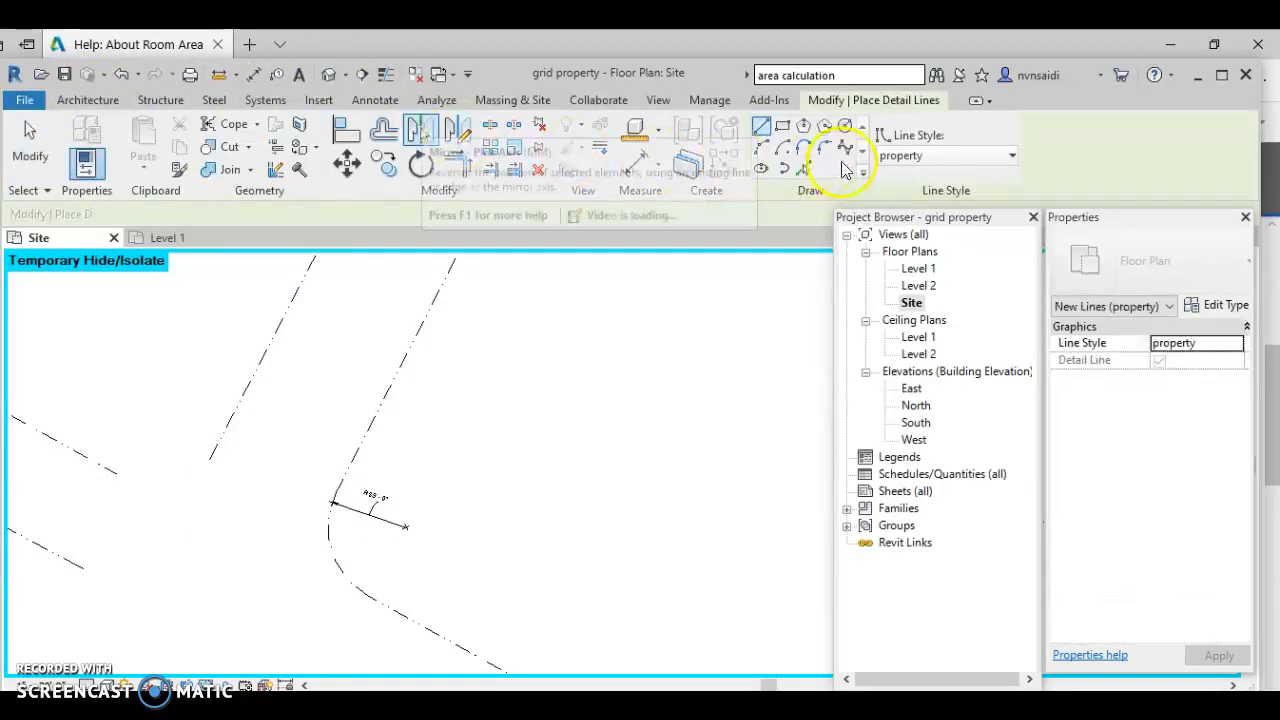
pyautogui.click(1005, 160)
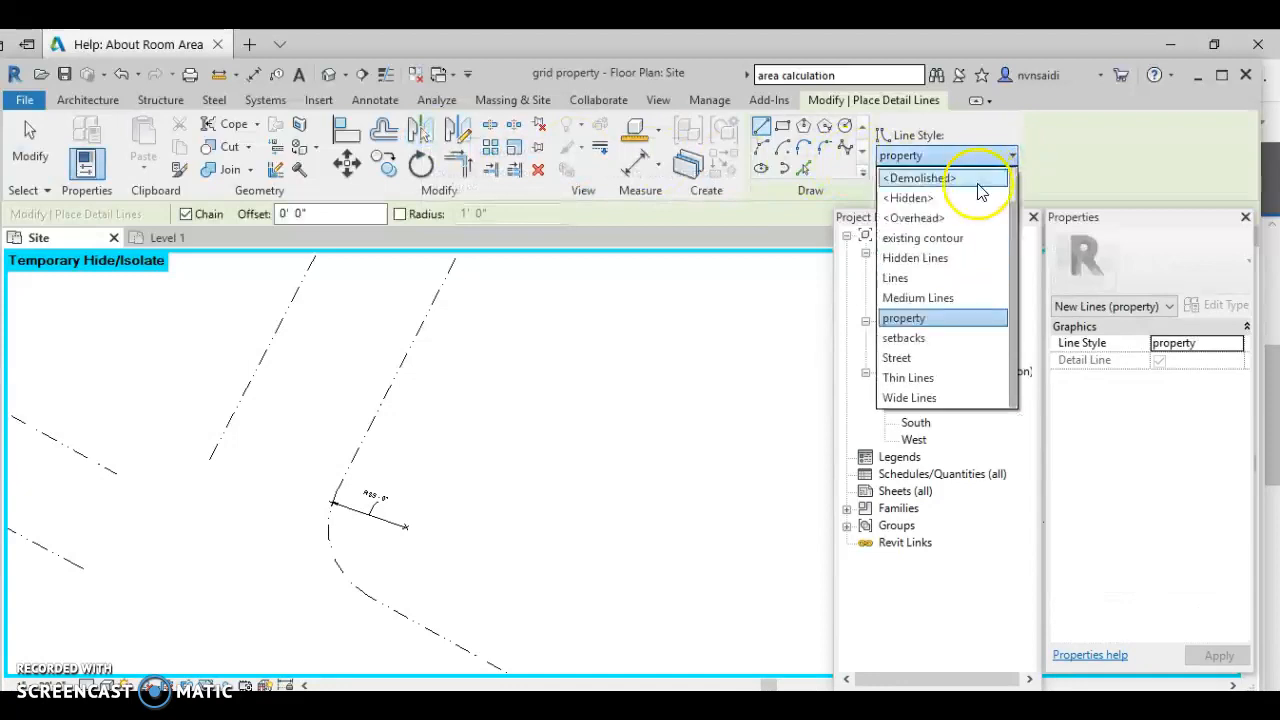
pyautogui.click(955, 238)
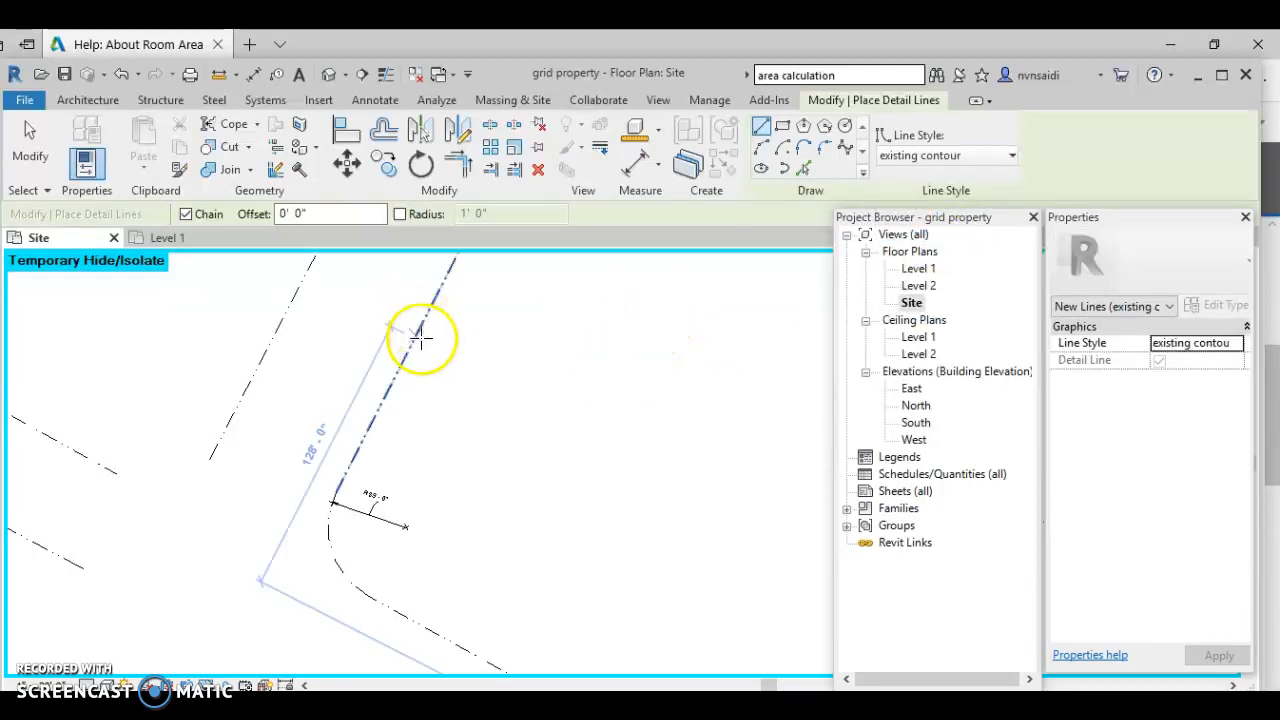
# - Pan to the street intersection and resume drawing existing contour detail lines along the street
pyautogui.moveTo(223, 477); pyautogui.dragTo(503, 430, button='middle')
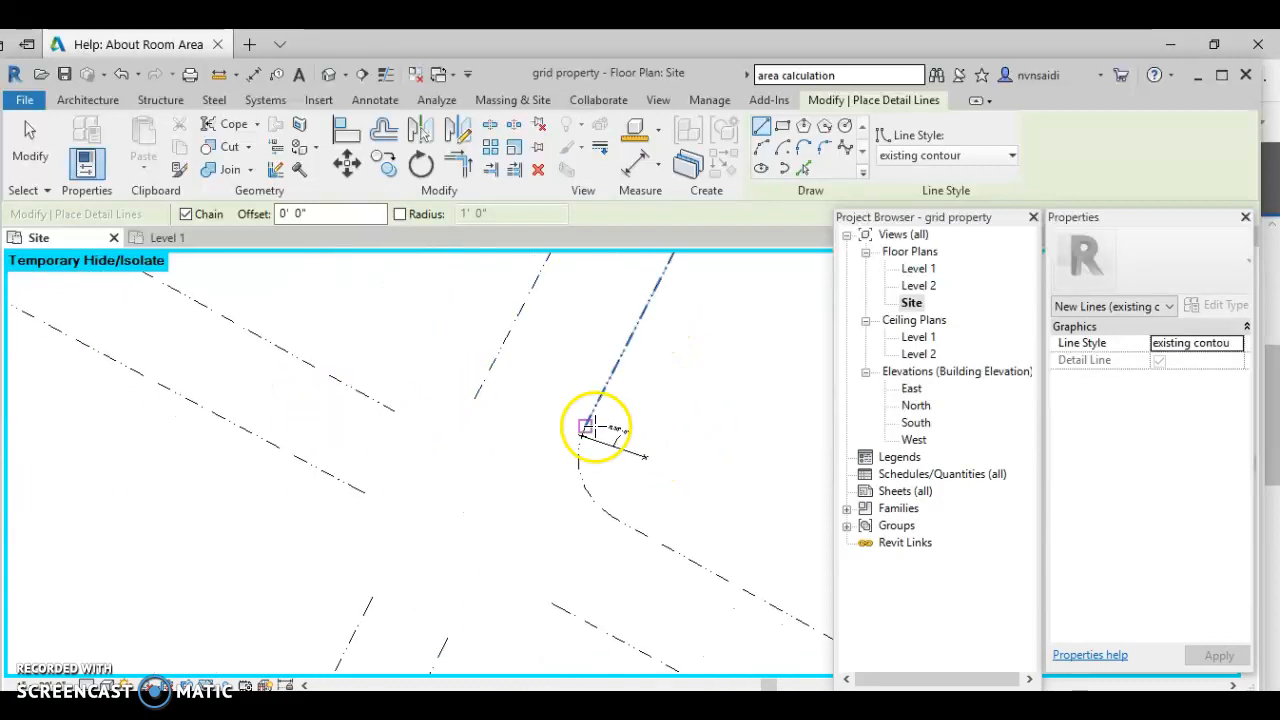
pyautogui.click(375, 100)
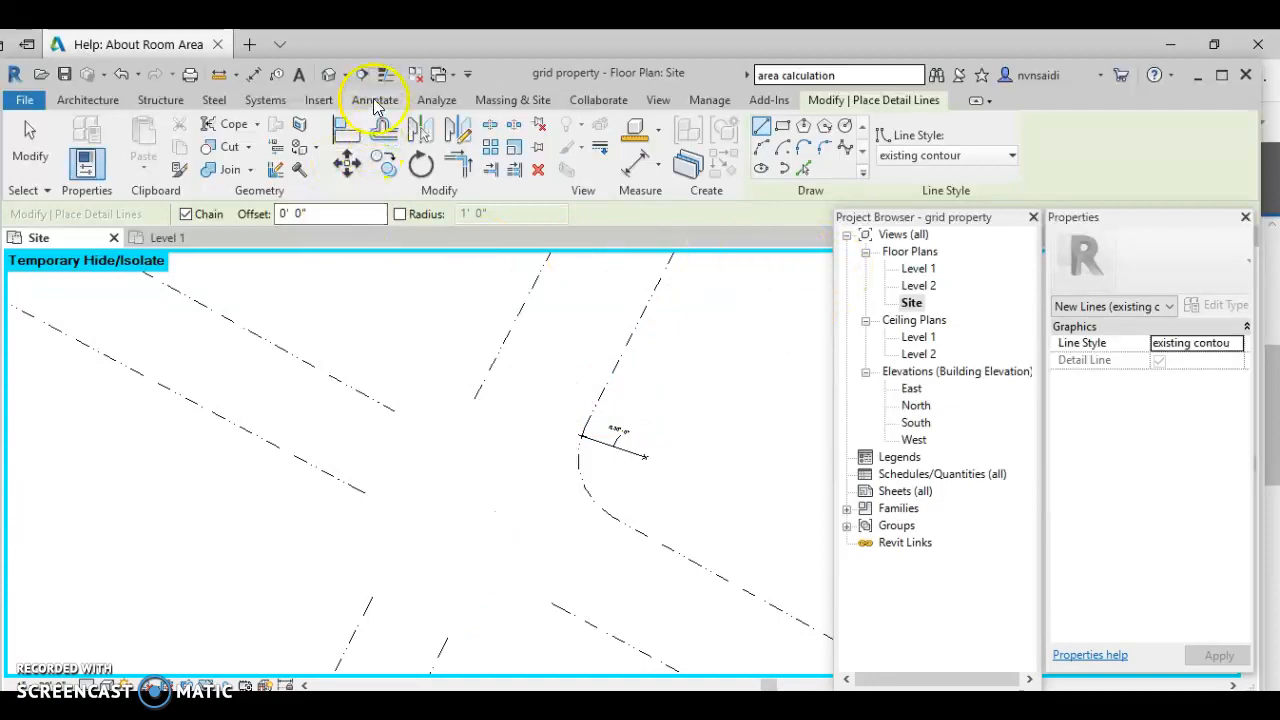
pyautogui.click(439, 126)
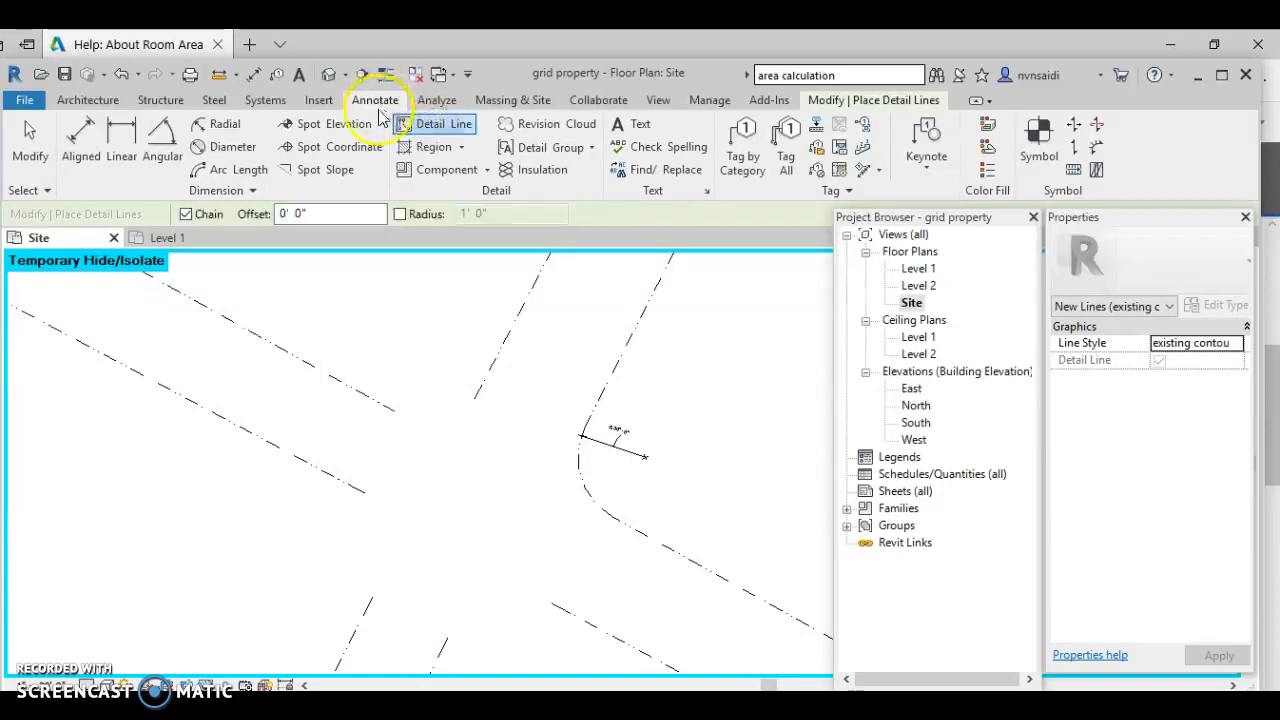
pyautogui.click(88, 100)
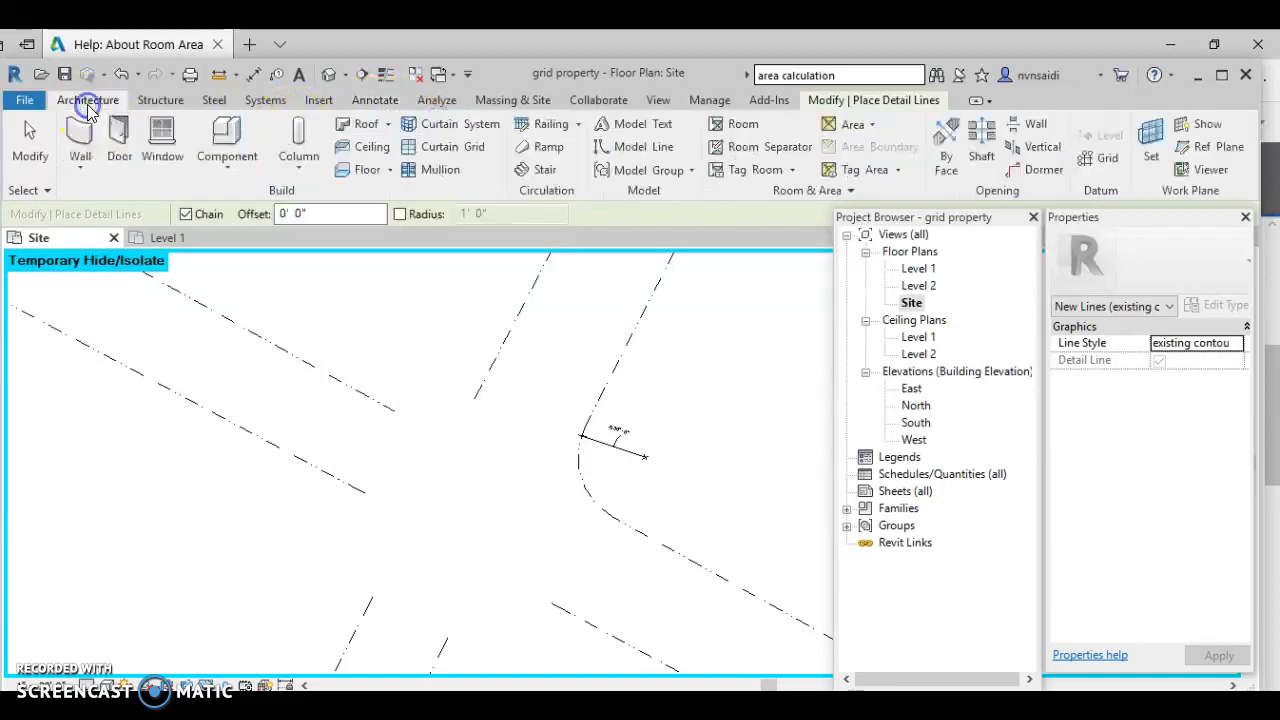
pyautogui.click(372, 103)
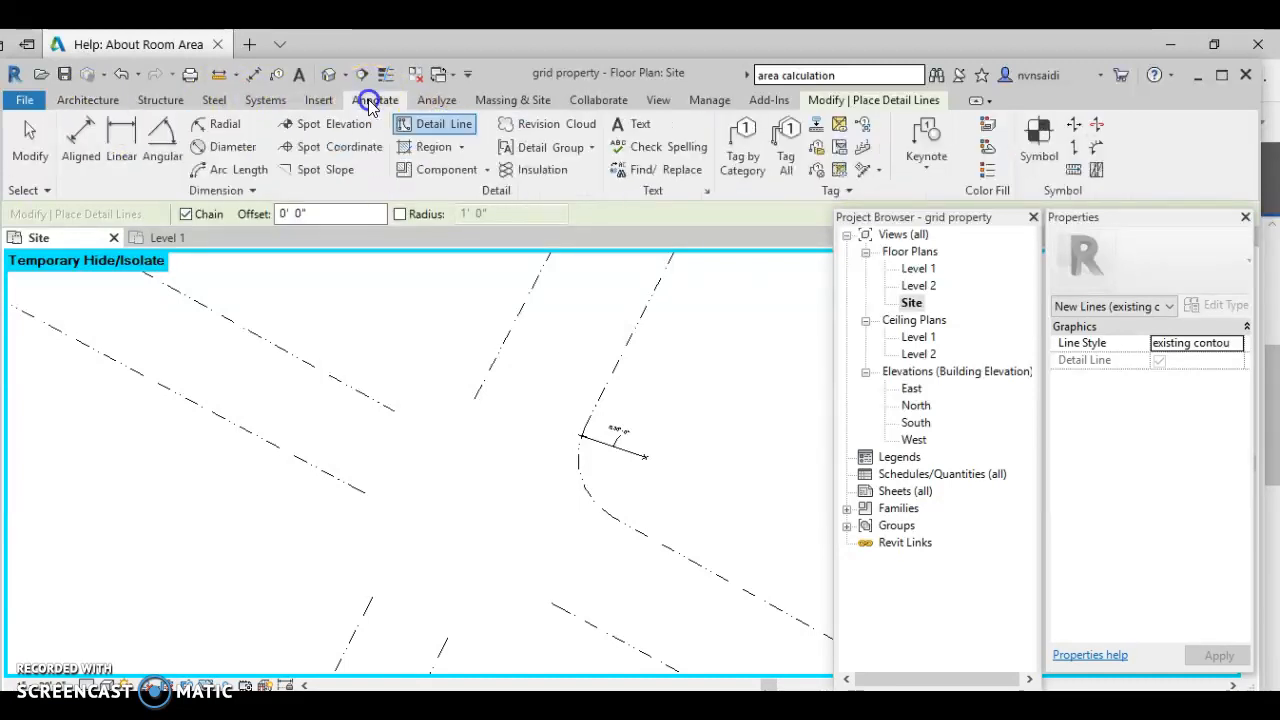
pyautogui.click(429, 128)
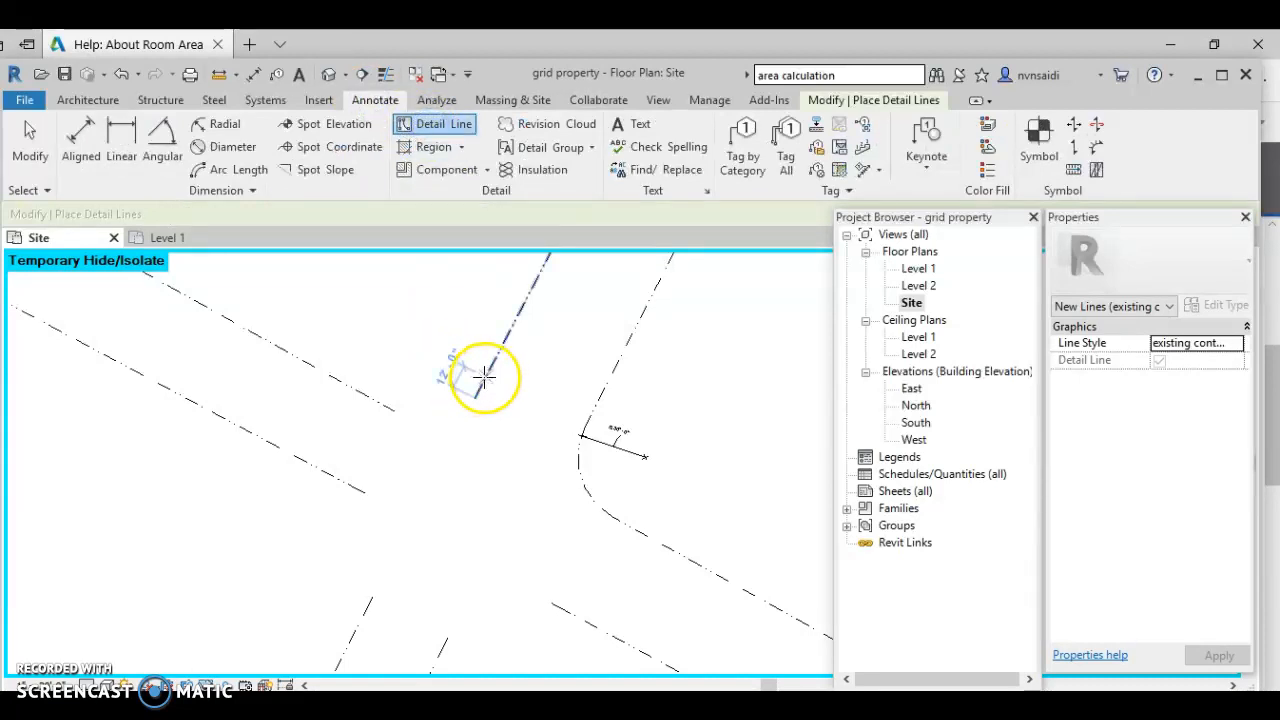
pyautogui.press('Escape')
pyautogui.press('Escape')
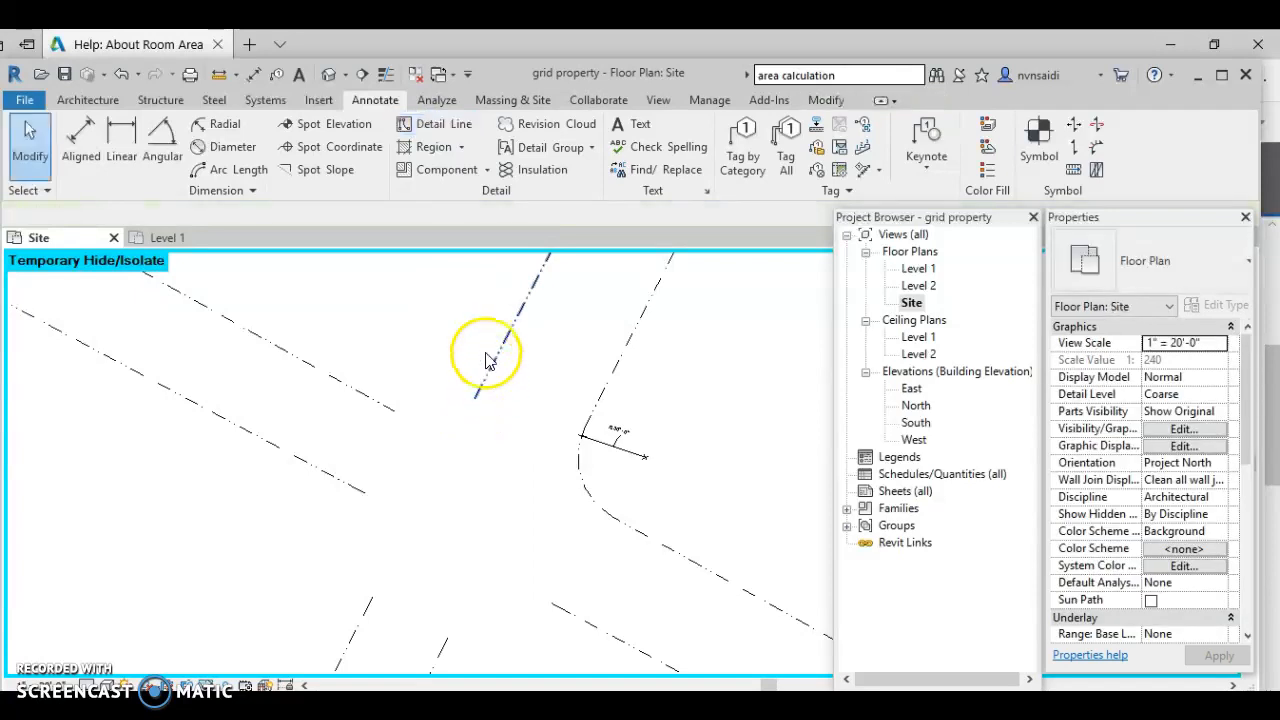
pyautogui.click(441, 127)
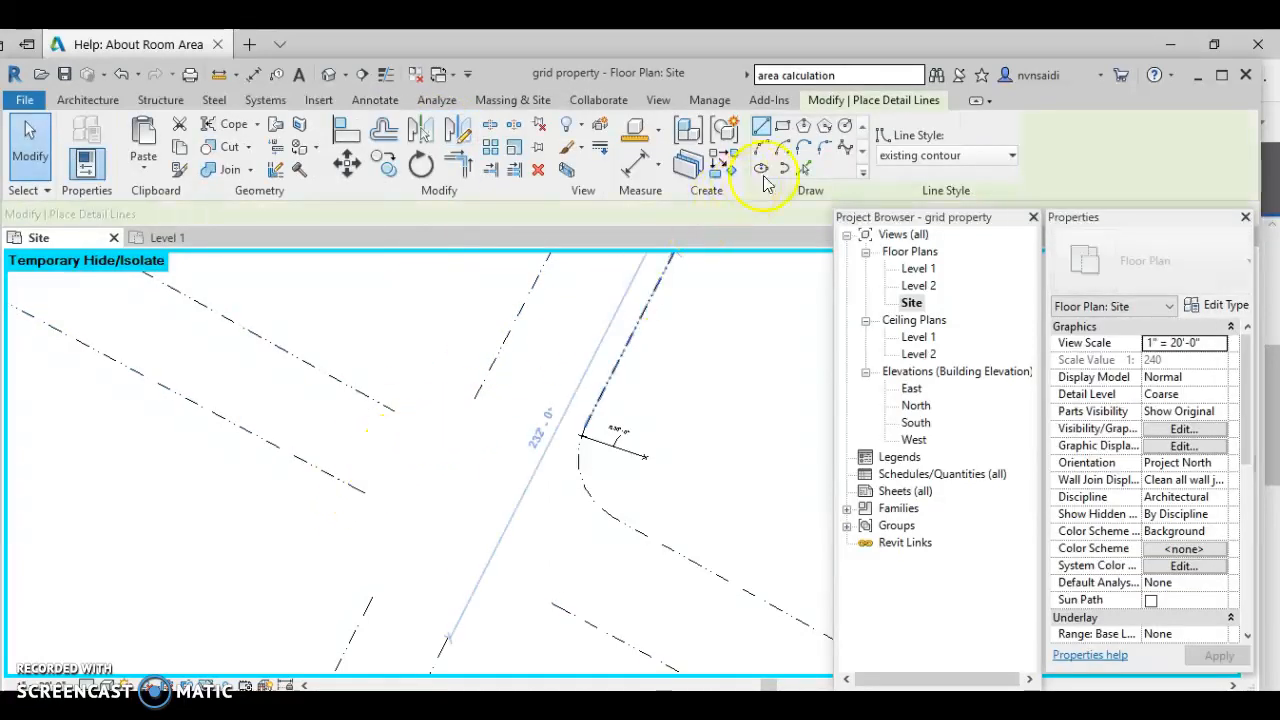
pyautogui.click(823, 150)
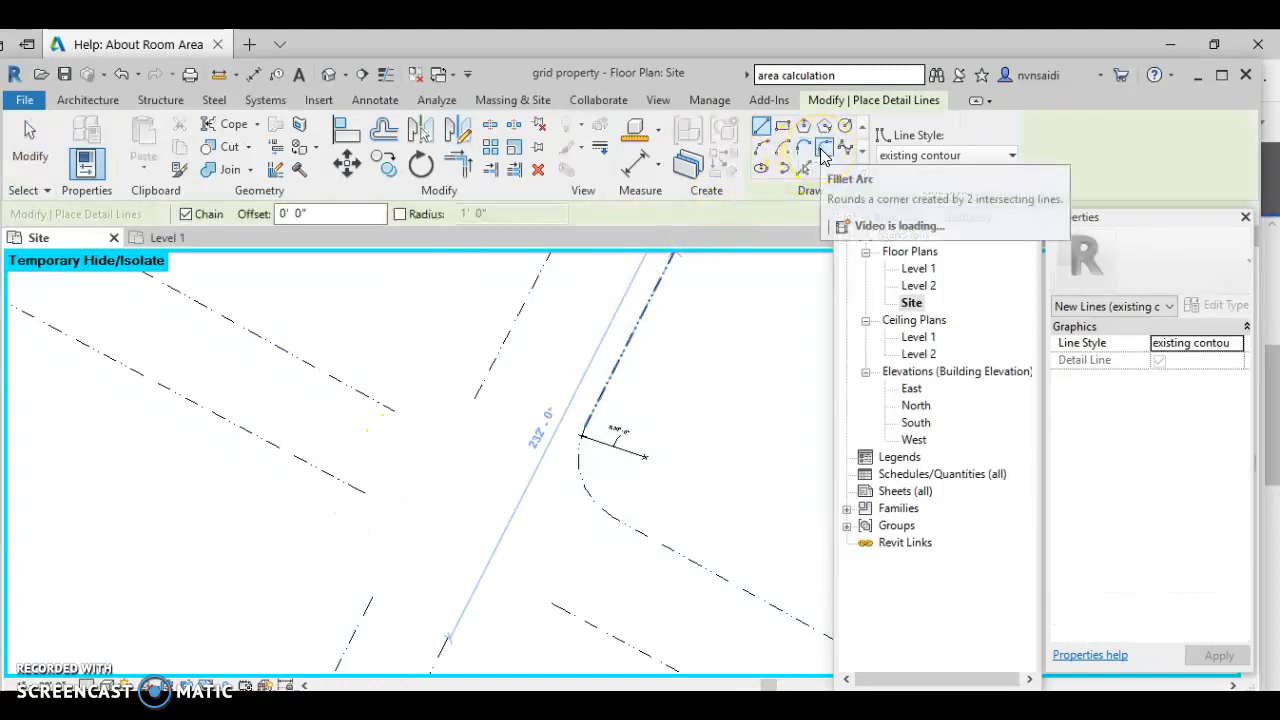
# - Fillet the upper street corner with an arc and set its radius to 35'
pyautogui.click(822, 150)
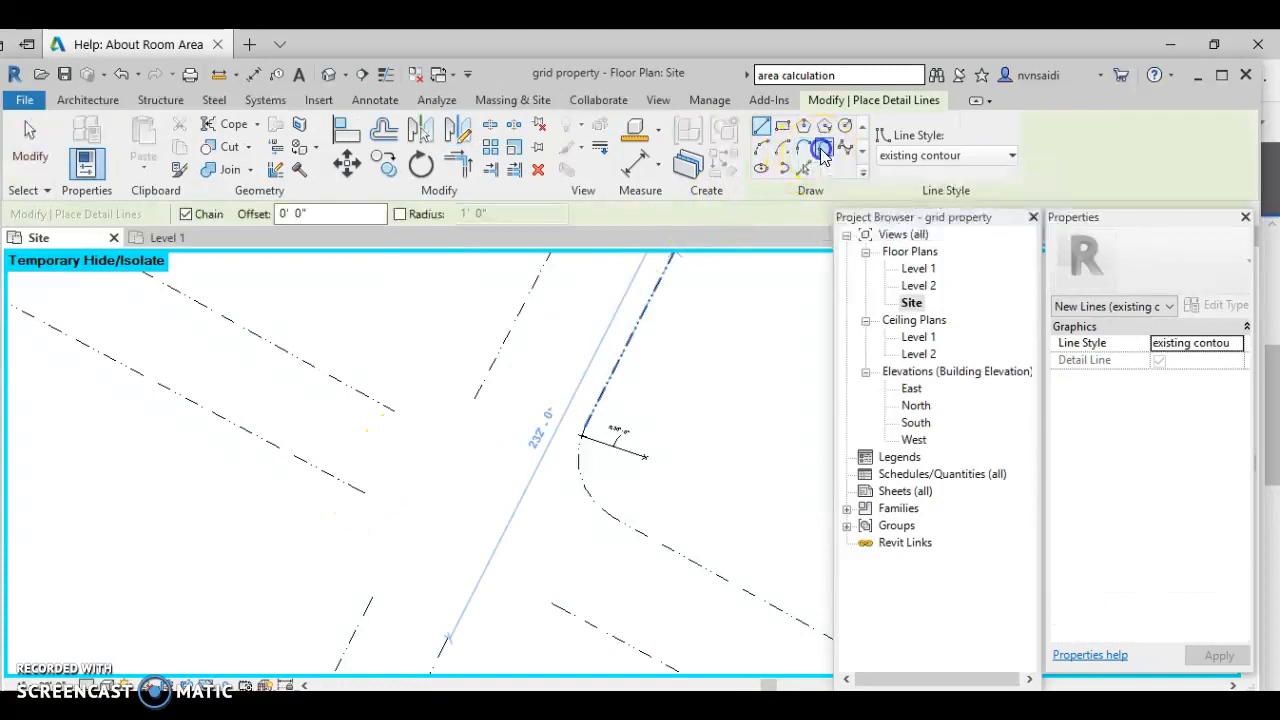
pyautogui.click(500, 352)
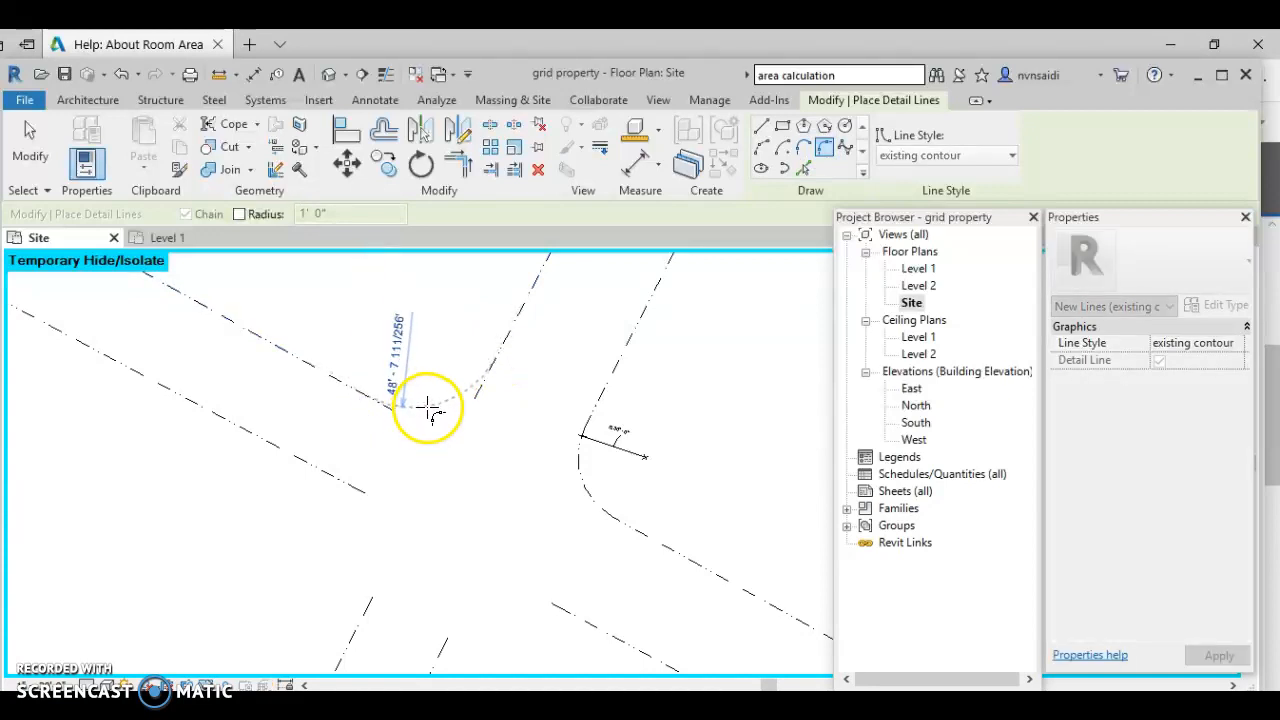
pyautogui.click(427, 408)
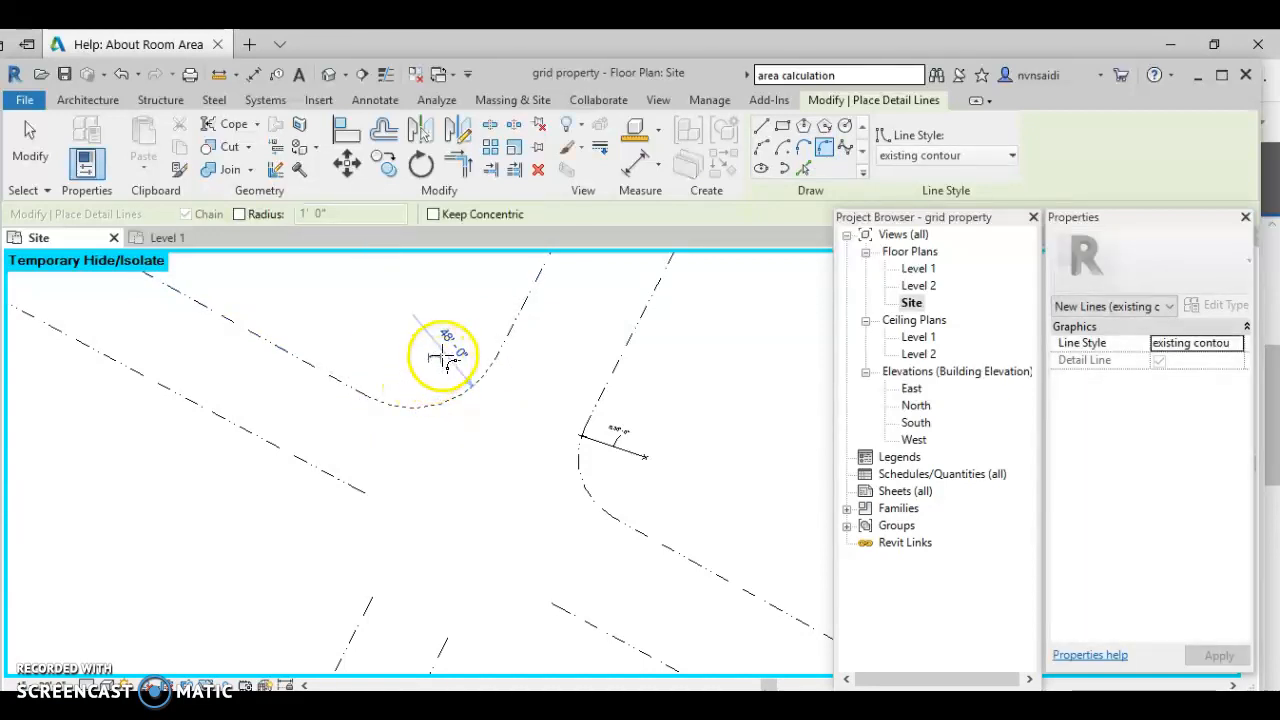
pyautogui.scroll(3, 466, 378)
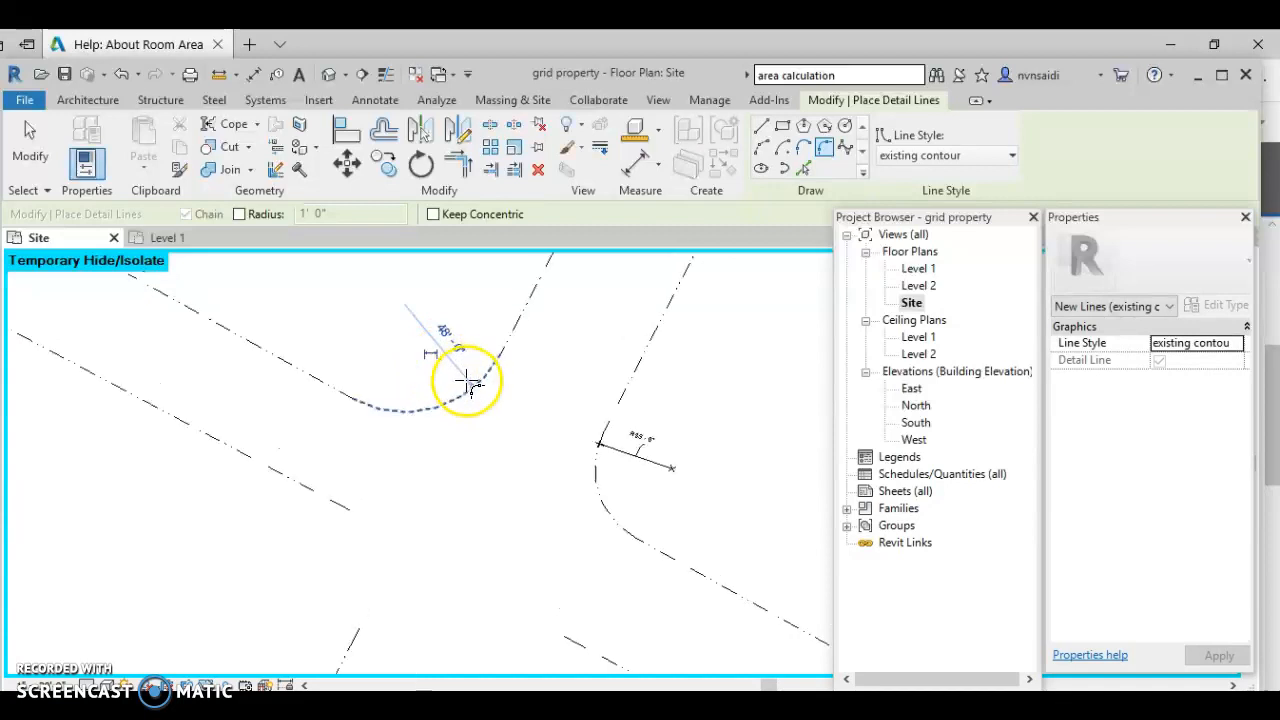
pyautogui.click(430, 311)
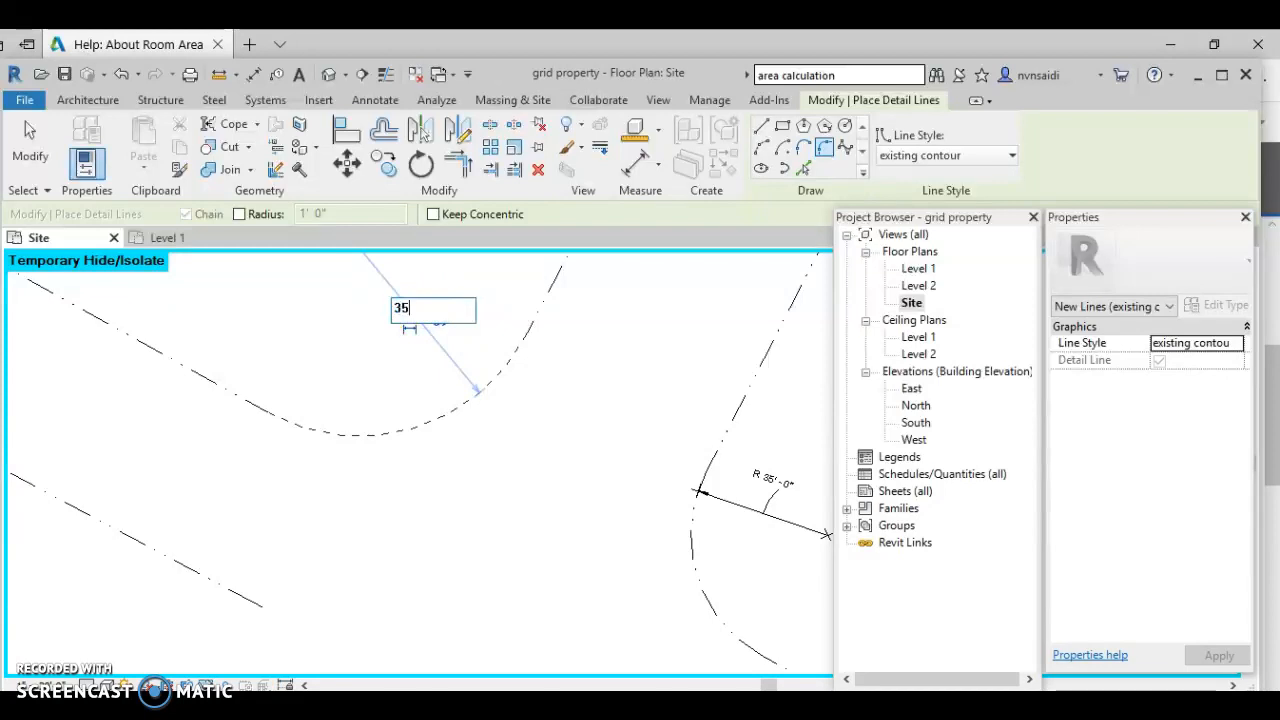
pyautogui.click(456, 438)
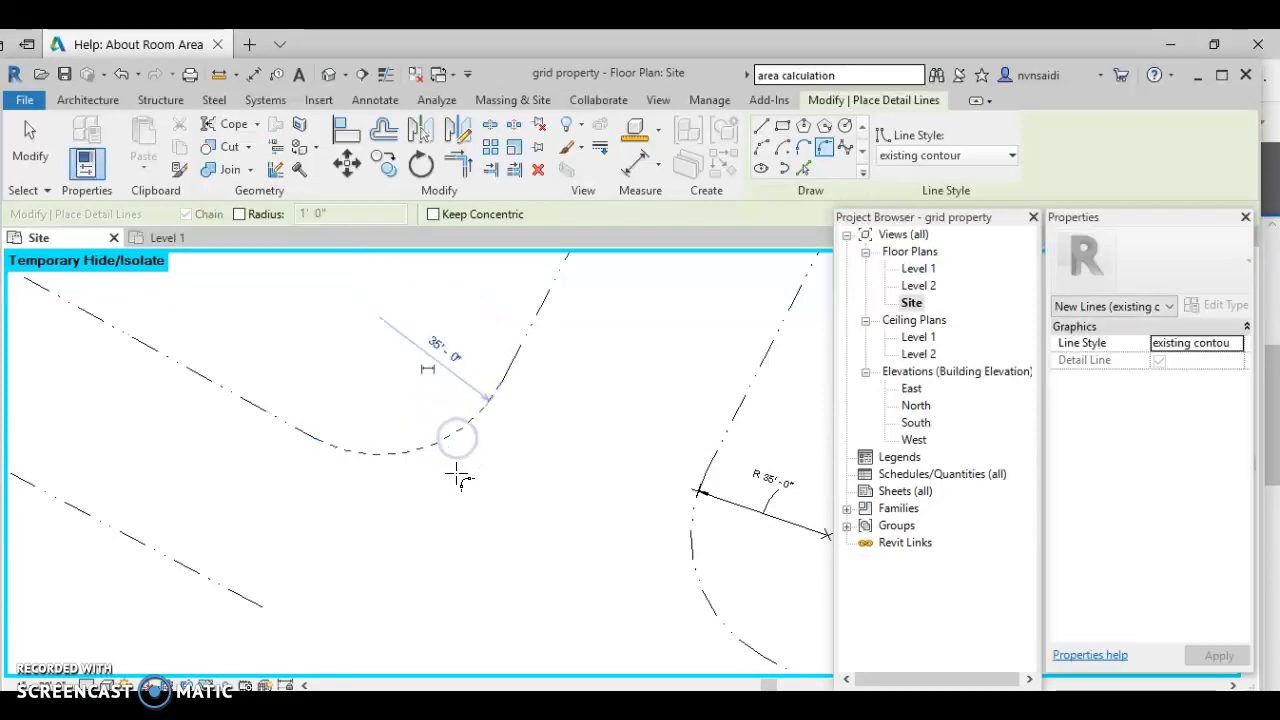
# - Round the lower and left street corners with fillet arcs, then select the left arc
pyautogui.scroll(-5, 458, 480)
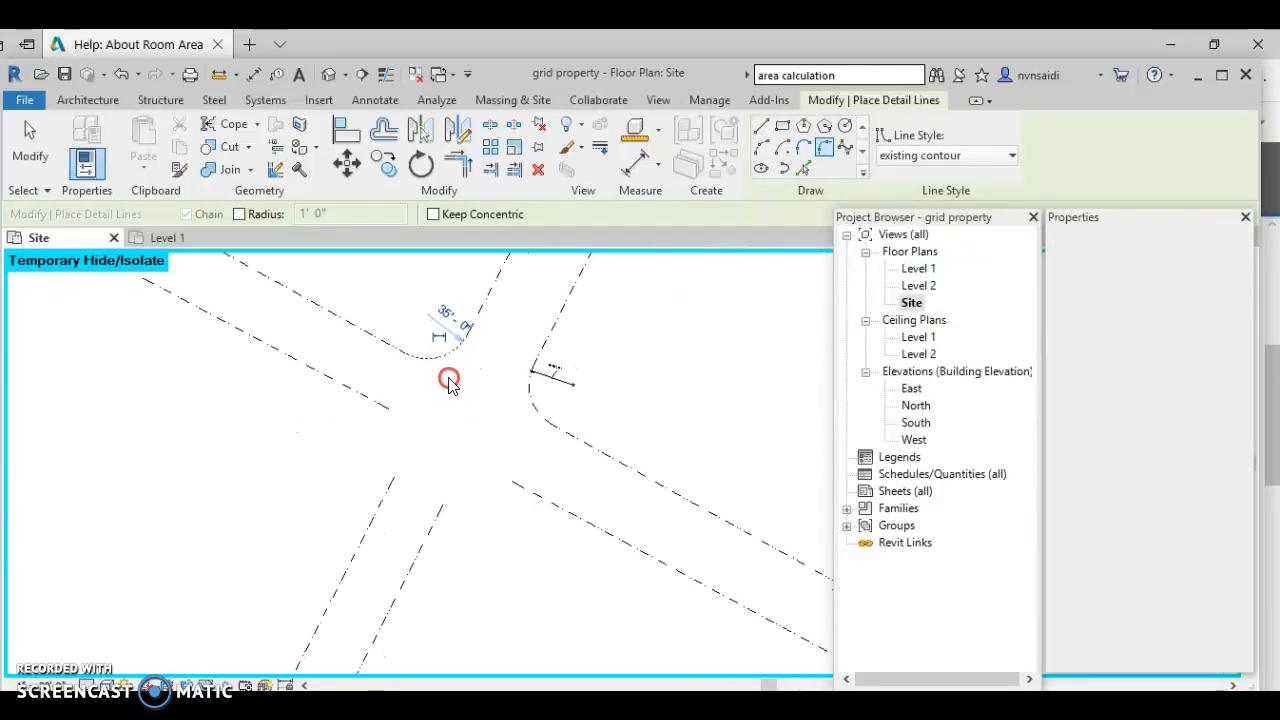
pyautogui.click(520, 488)
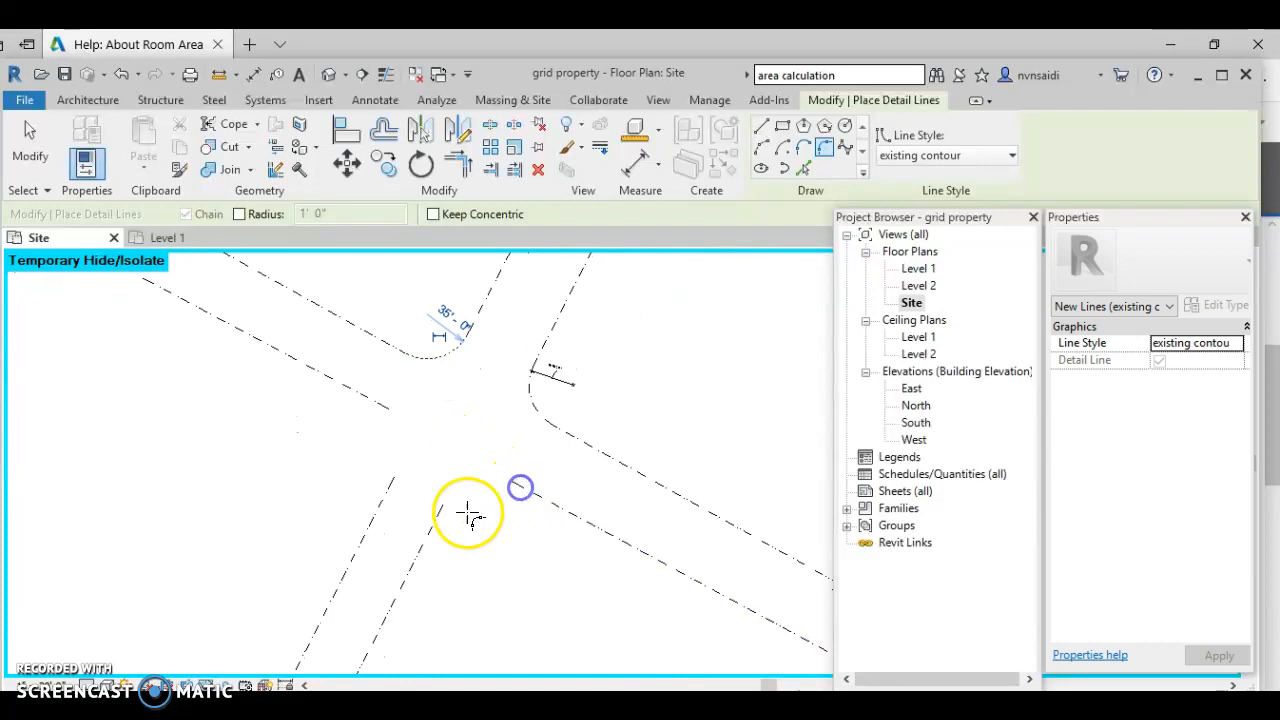
pyautogui.click(436, 520)
pyautogui.click(478, 498)
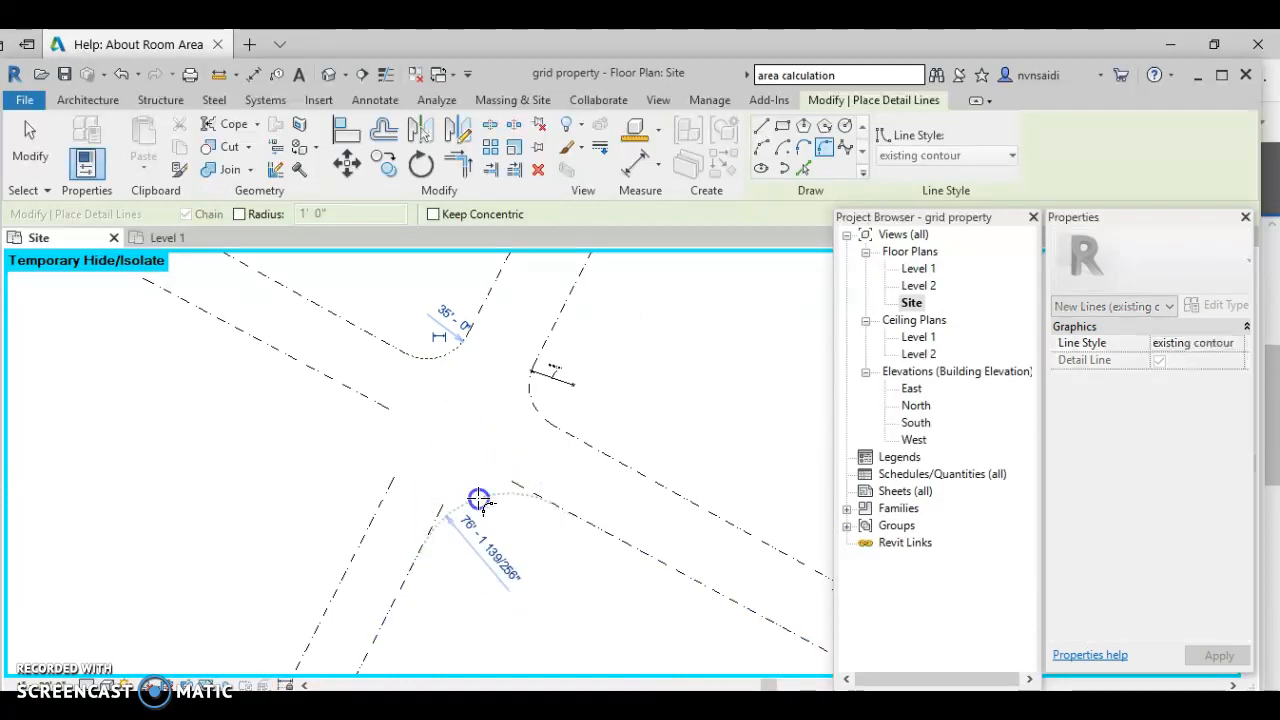
pyautogui.click(386, 493)
pyautogui.click(372, 400)
pyautogui.click(382, 425)
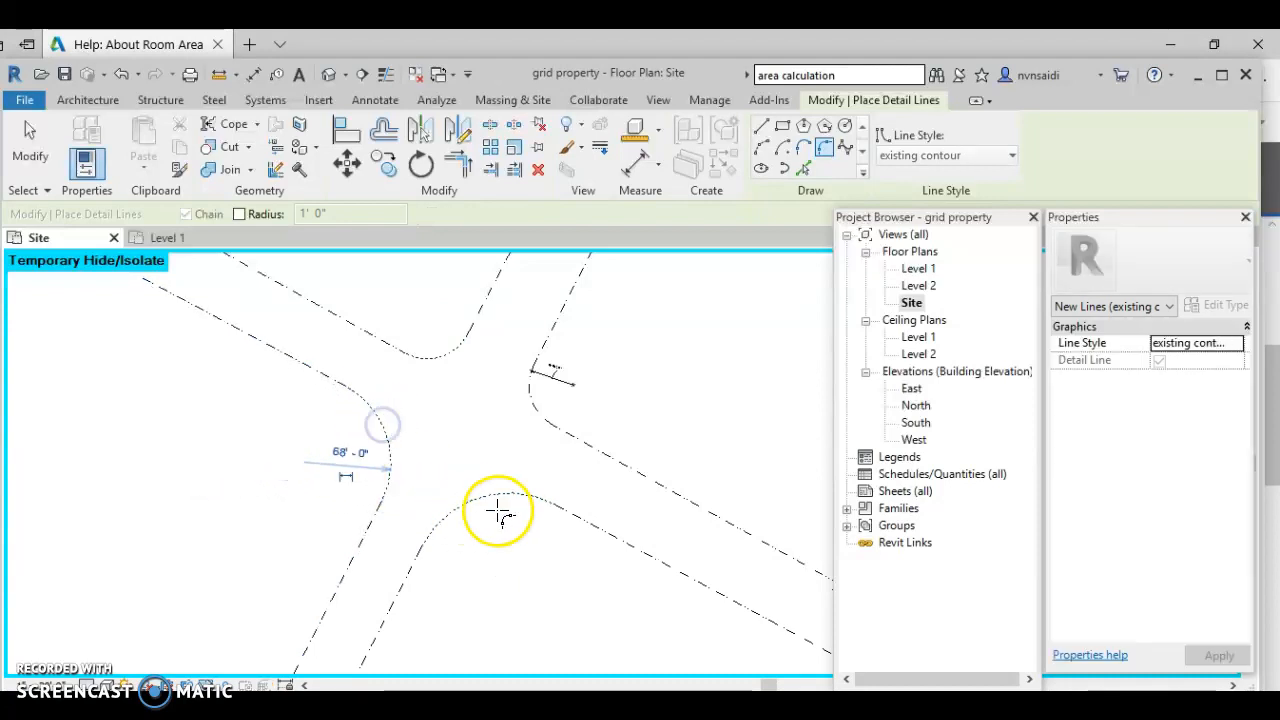
pyautogui.scroll(3, 340, 455)
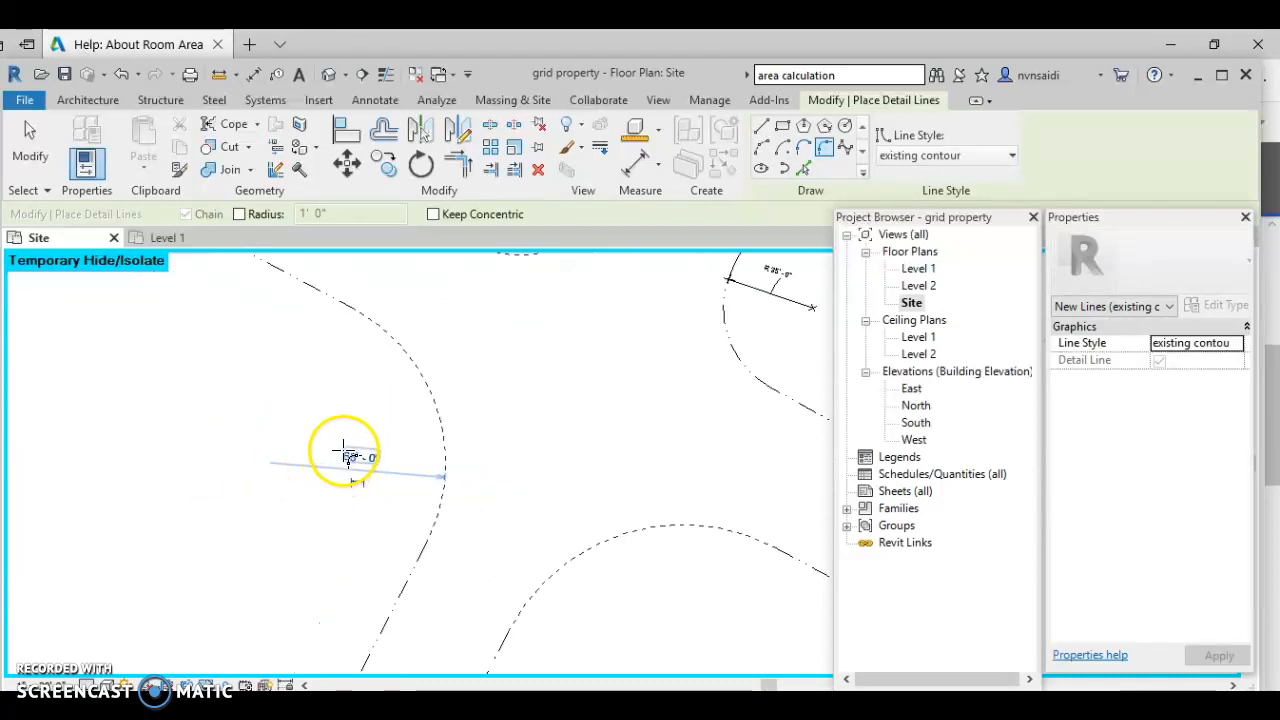
pyautogui.press('Escape')
pyautogui.press('Escape')
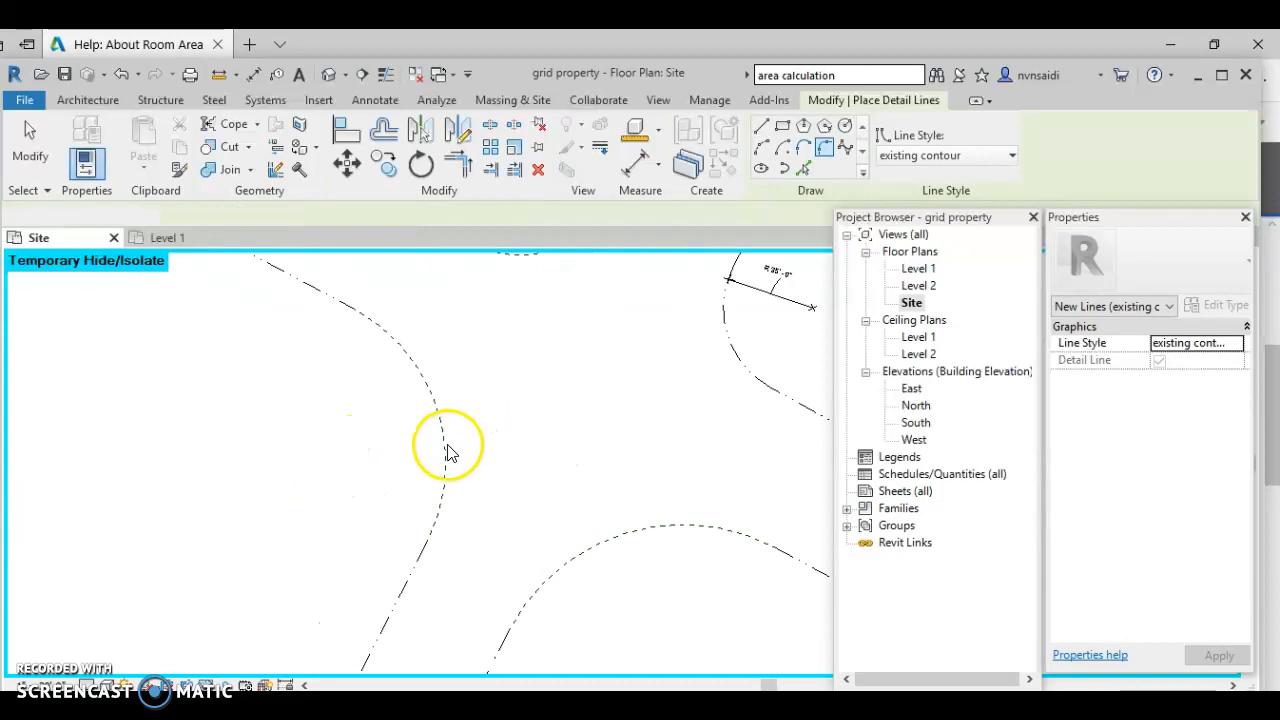
pyautogui.click(446, 445)
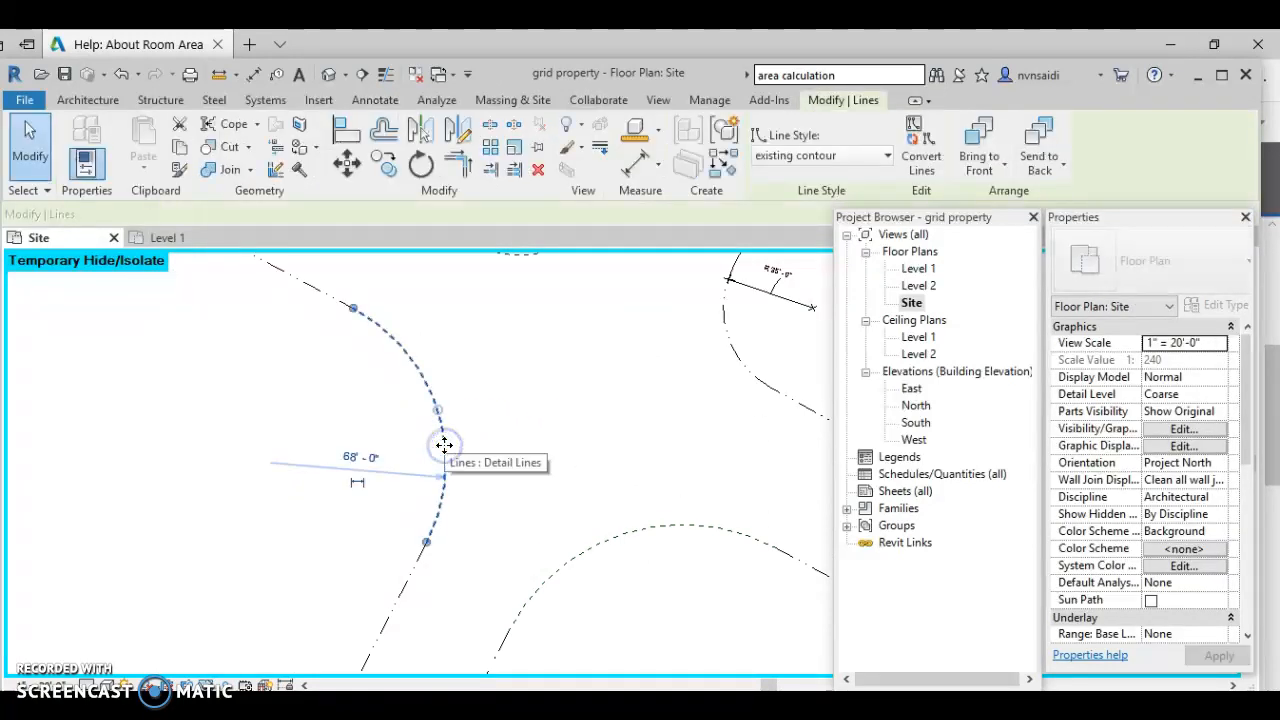
# - Set the left corner fillet radius to 50', undoing a mistaken 35' entry first
pyautogui.click(356, 459)
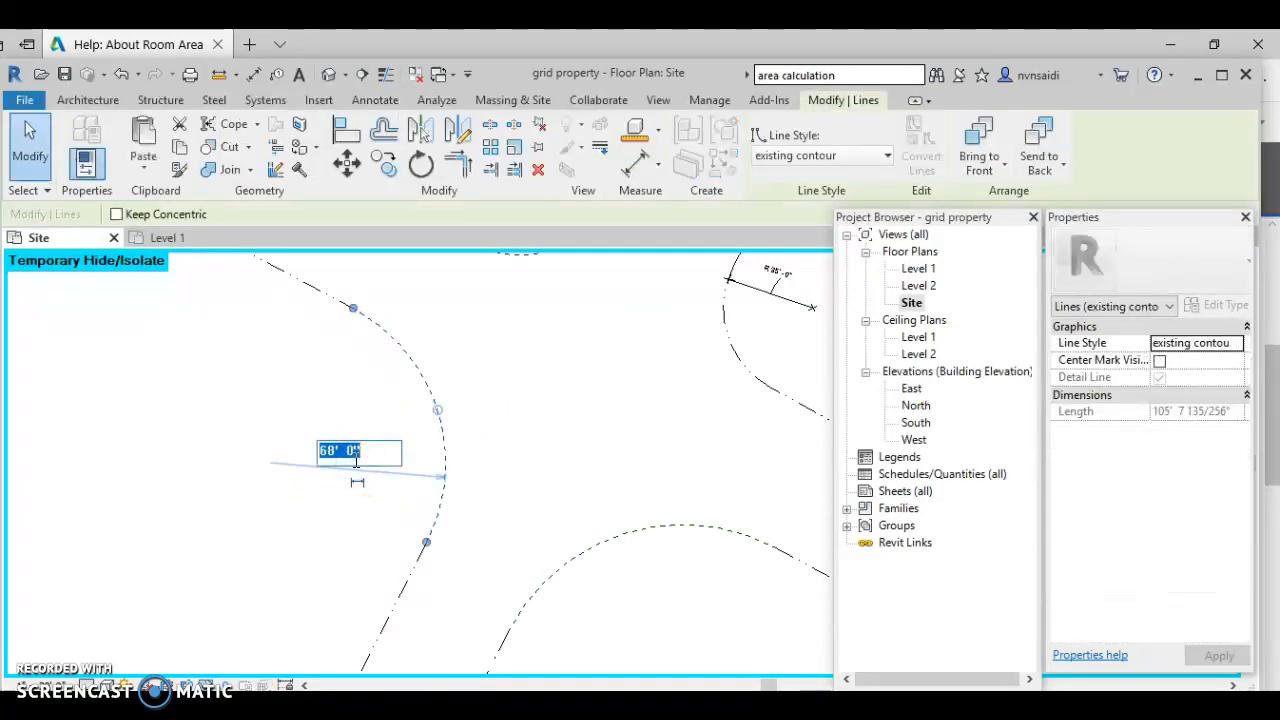
pyautogui.write('35')
pyautogui.press('Return')
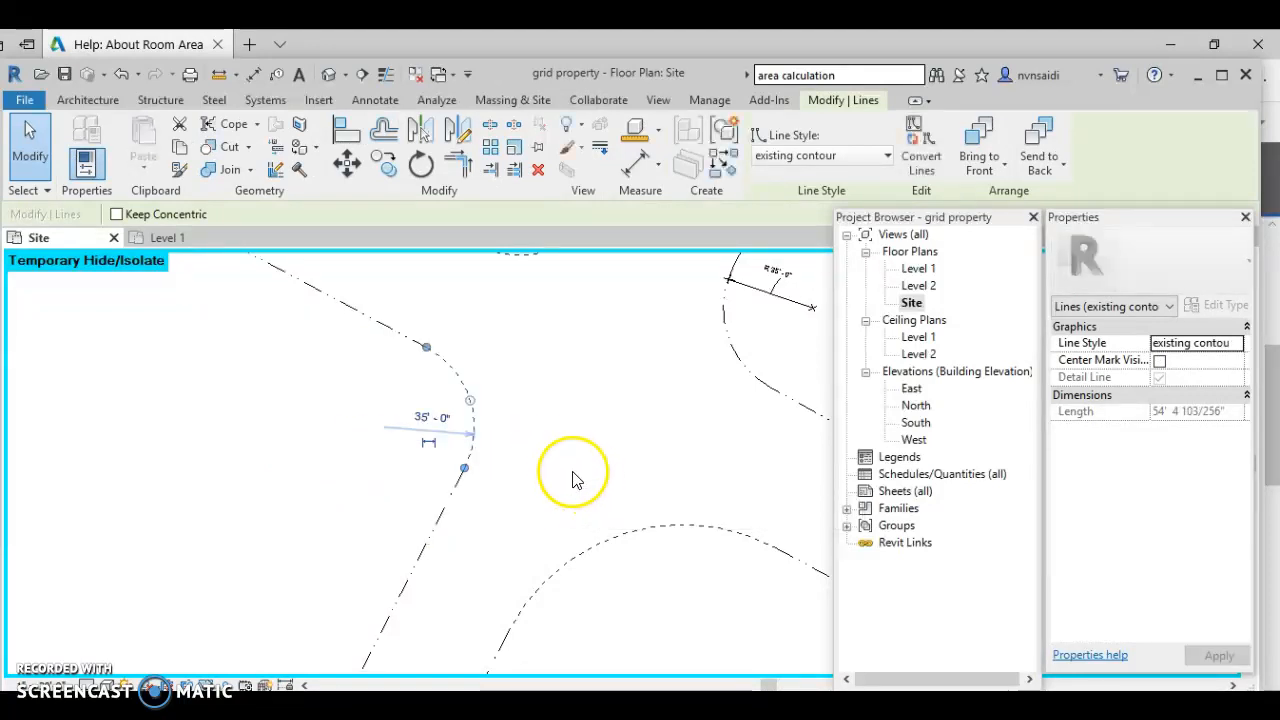
pyautogui.click(118, 76)
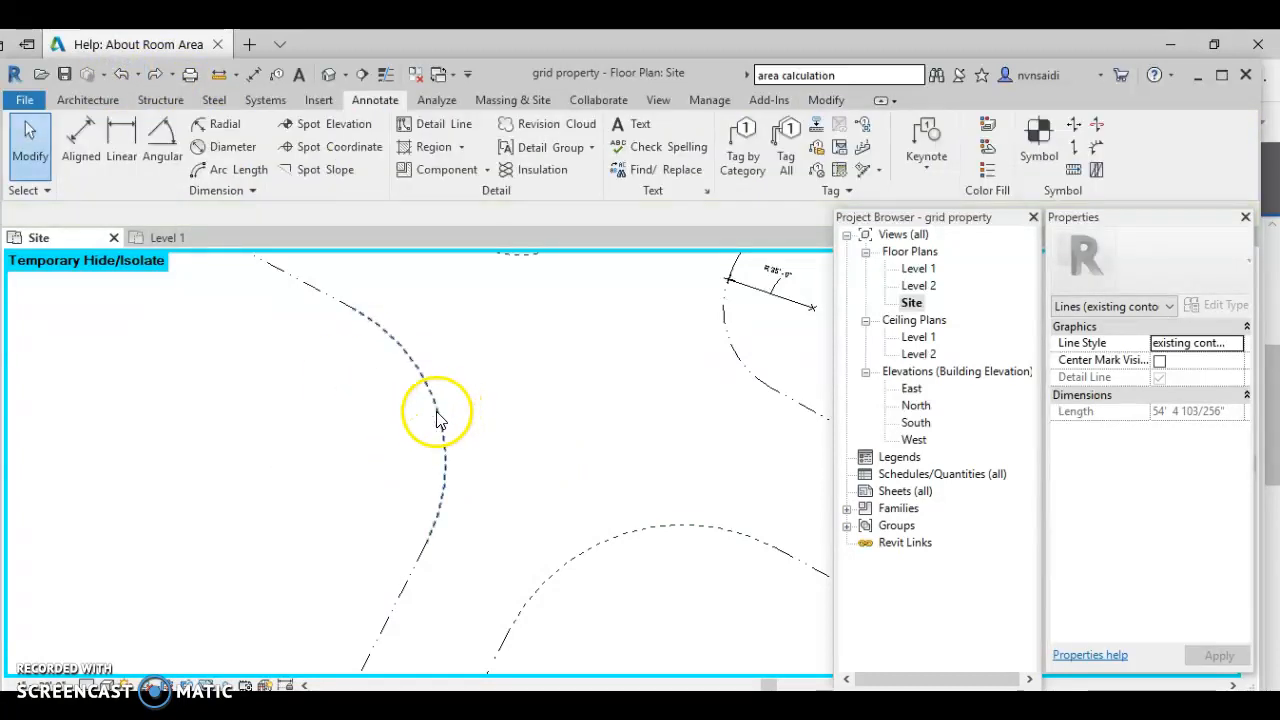
pyautogui.click(437, 418)
pyautogui.click(427, 428)
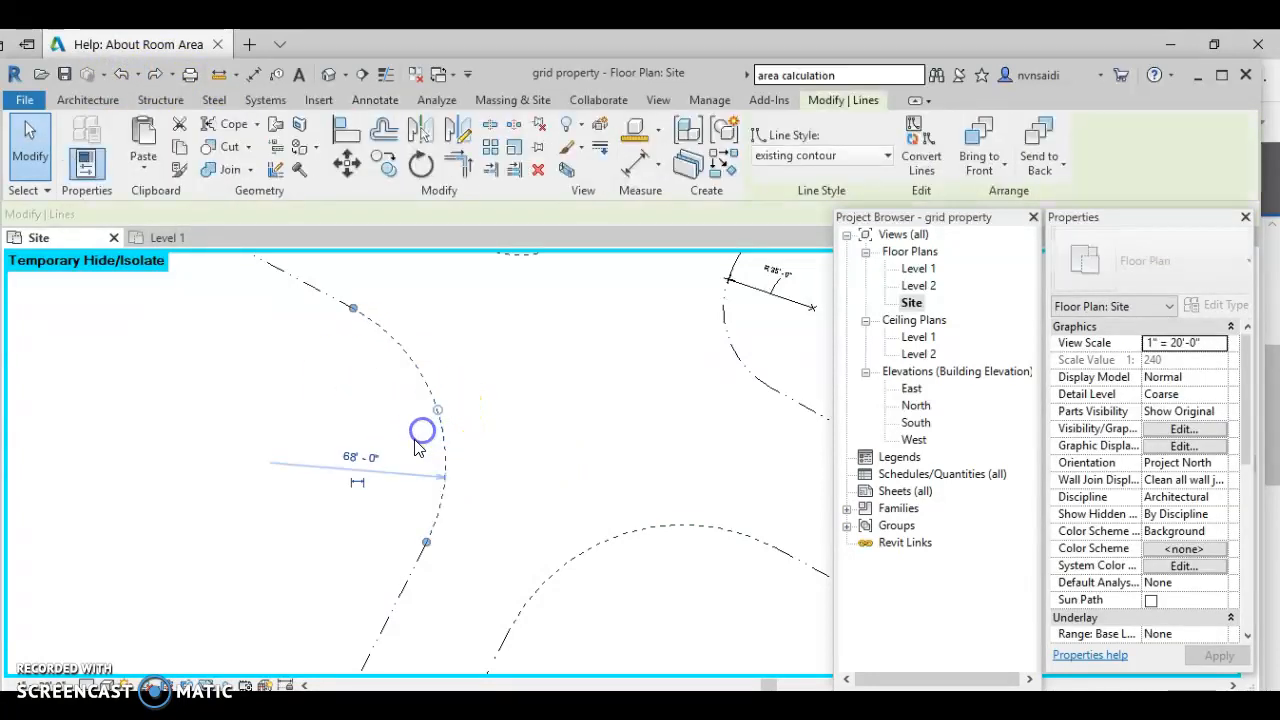
pyautogui.click(357, 451)
pyautogui.write('50')
pyautogui.press('Return')
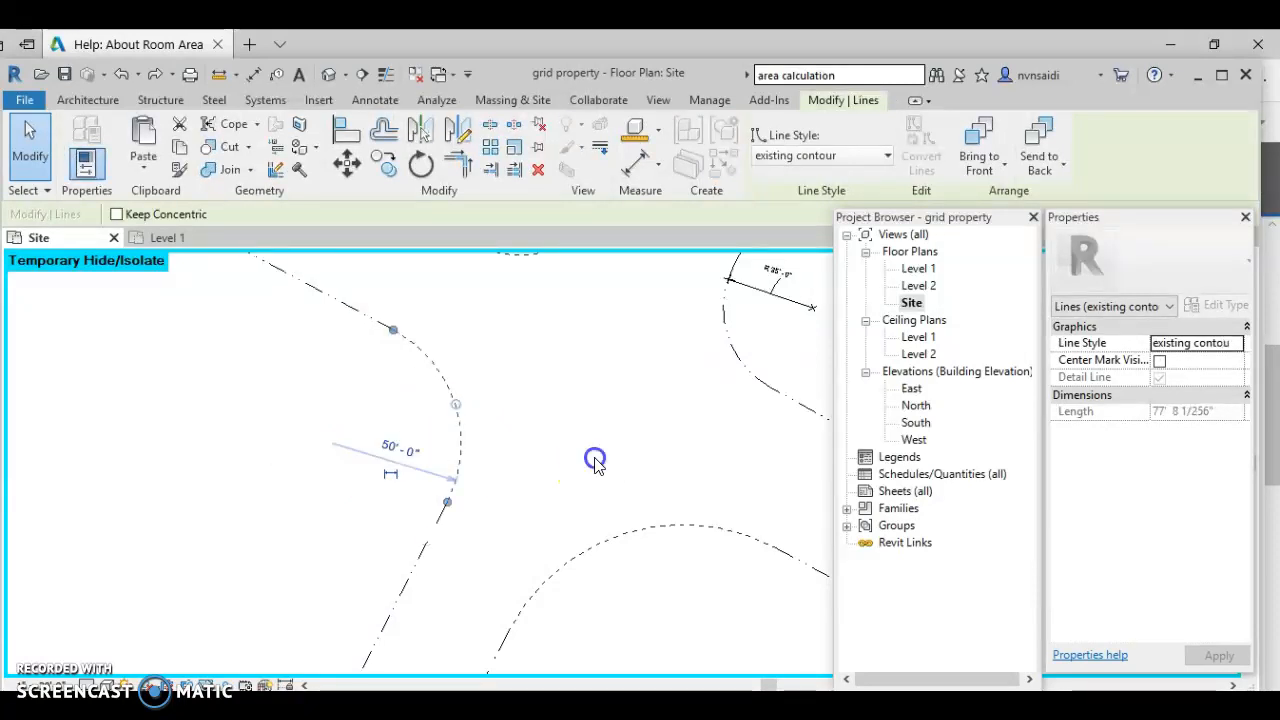
# - Change the lower corner fillet's radius from 76' to 35' and clear the selection
pyautogui.scroll(-3, 597, 463)
pyautogui.click(609, 492)
pyautogui.click(620, 537)
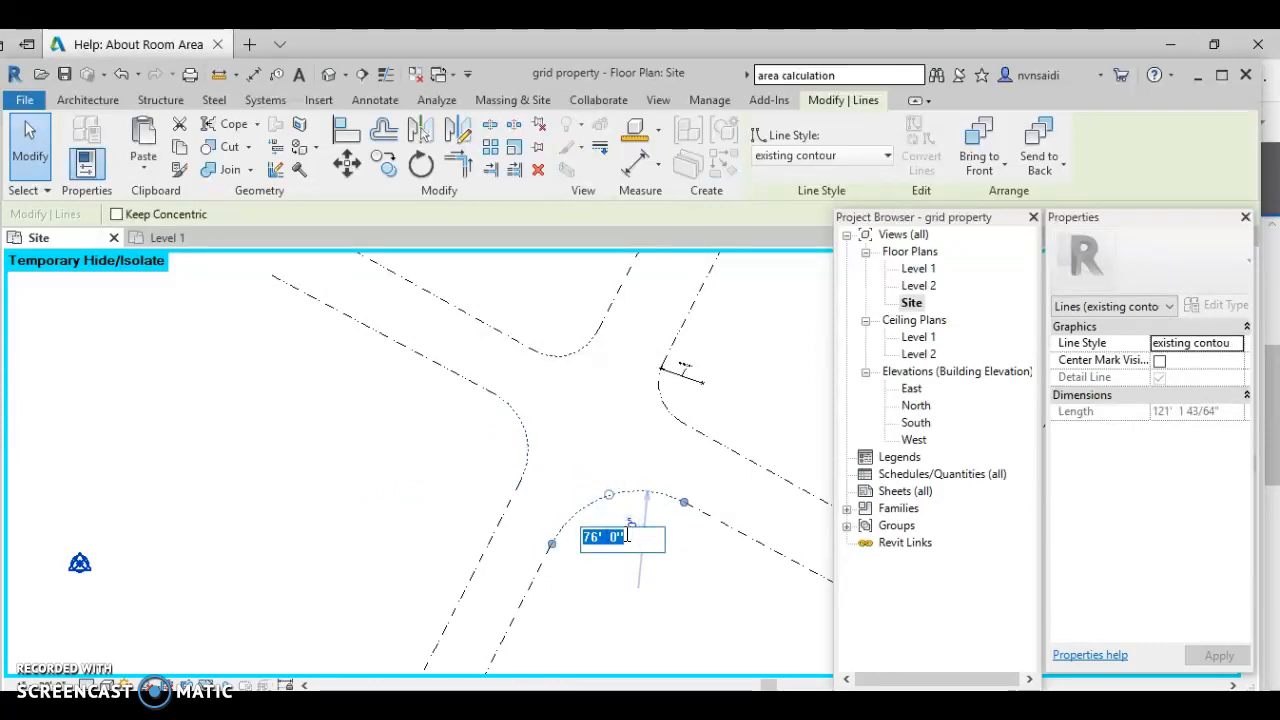
pyautogui.write('35')
pyautogui.press('Return')
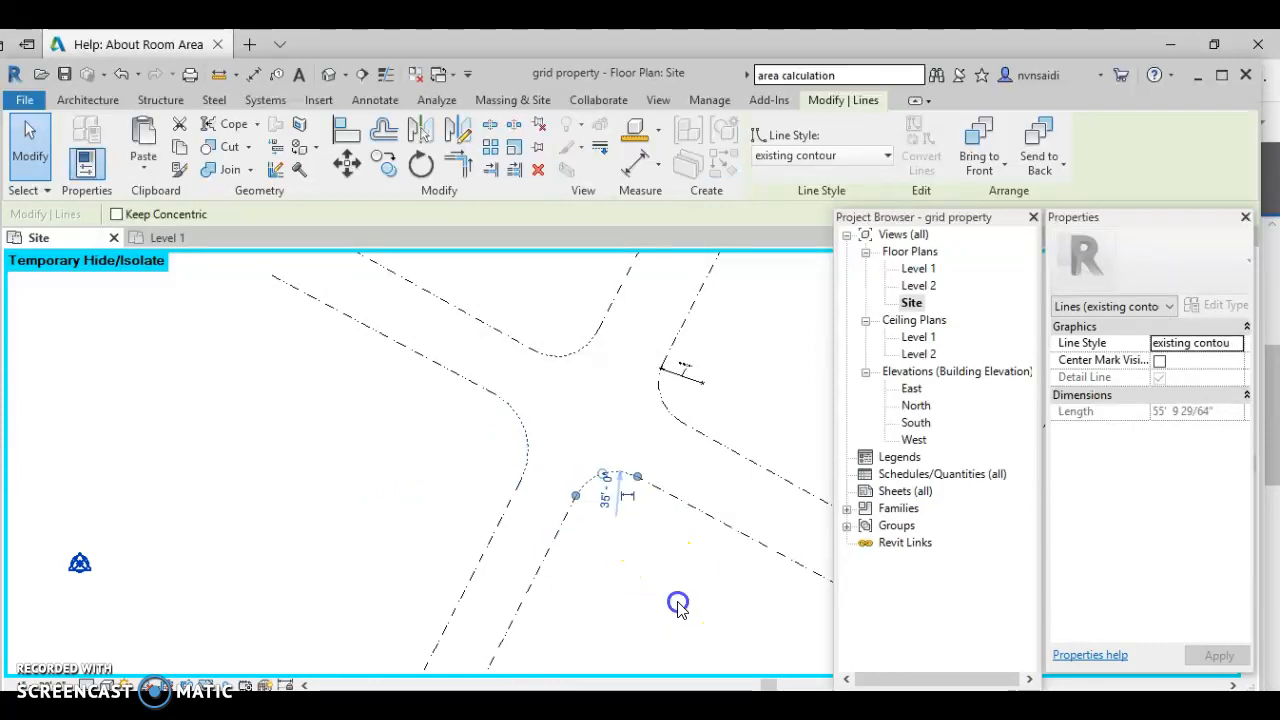
pyautogui.click(251, 655)
pyautogui.click(245, 685)
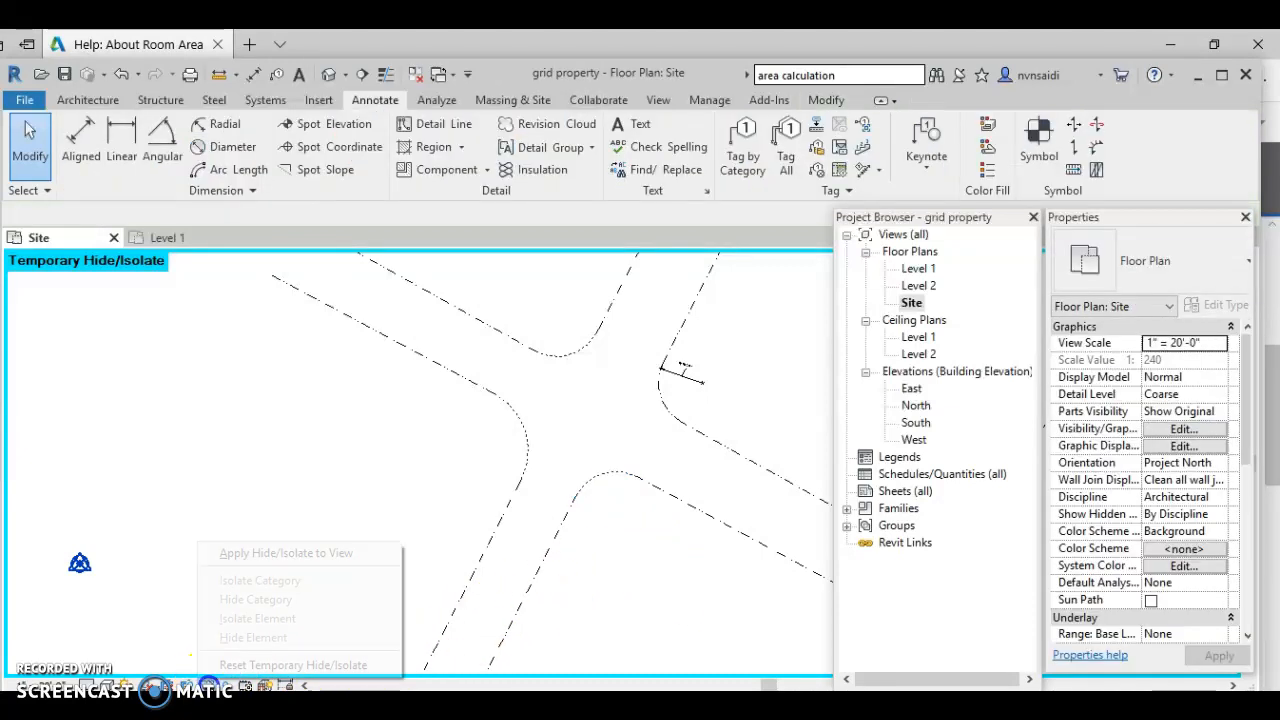
# - Reset temporary hide/isolate so the tax-map underlay shows again, dismissing the save reminder
pyautogui.click(228, 666)
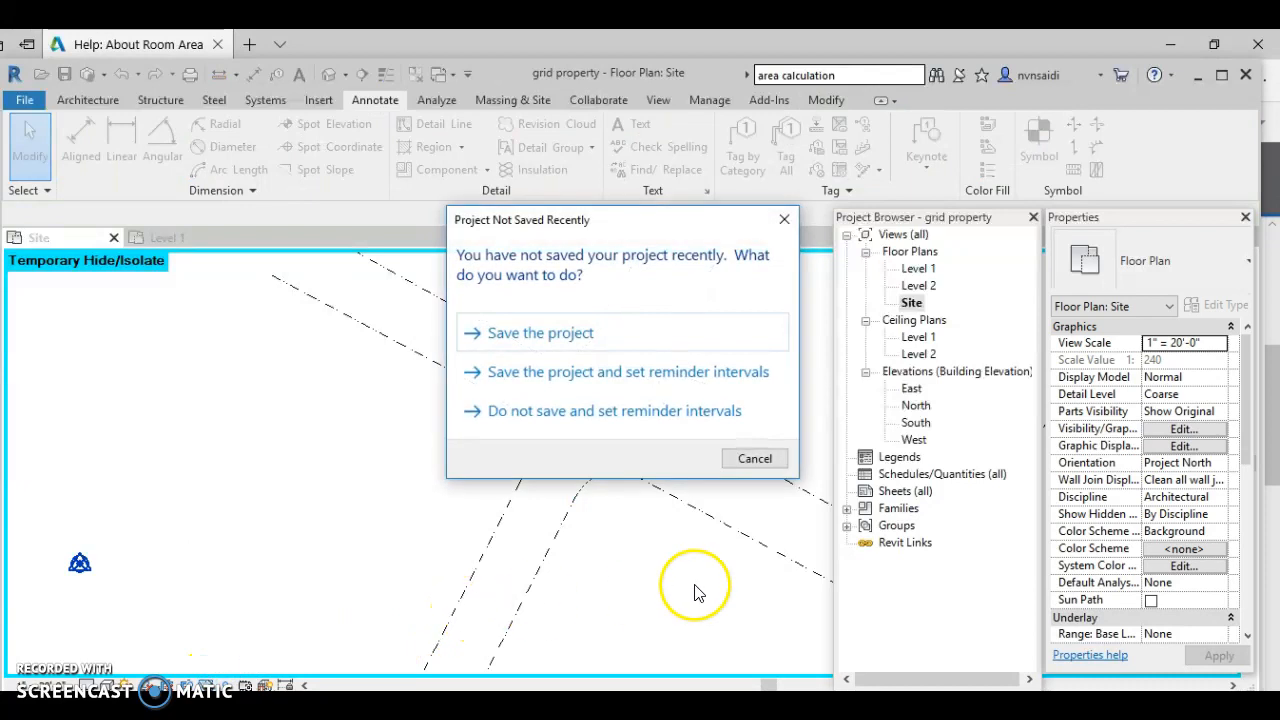
pyautogui.click(786, 221)
pyautogui.scroll(2, 667, 505)
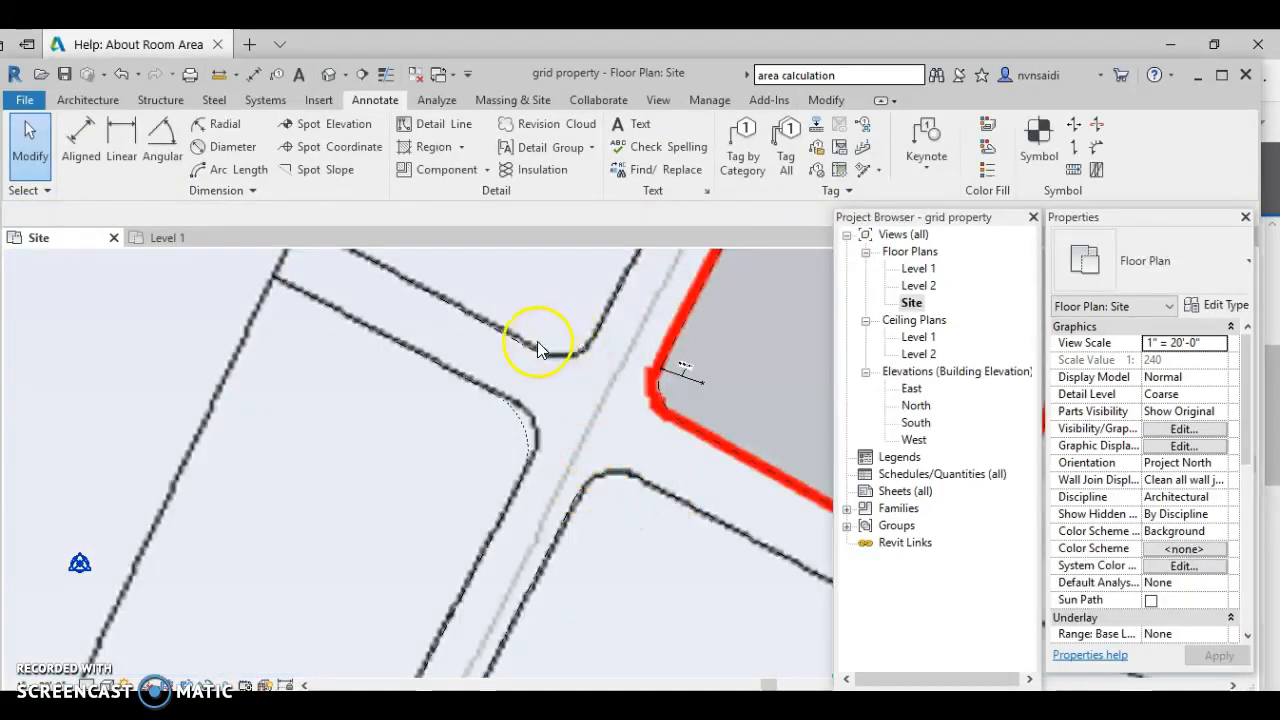
# - Reduce the left corner arc's radius from 50' to 45', then to 40'
pyautogui.click(519, 427)
pyautogui.moveTo(518, 435); pyautogui.dragTo(512, 440)
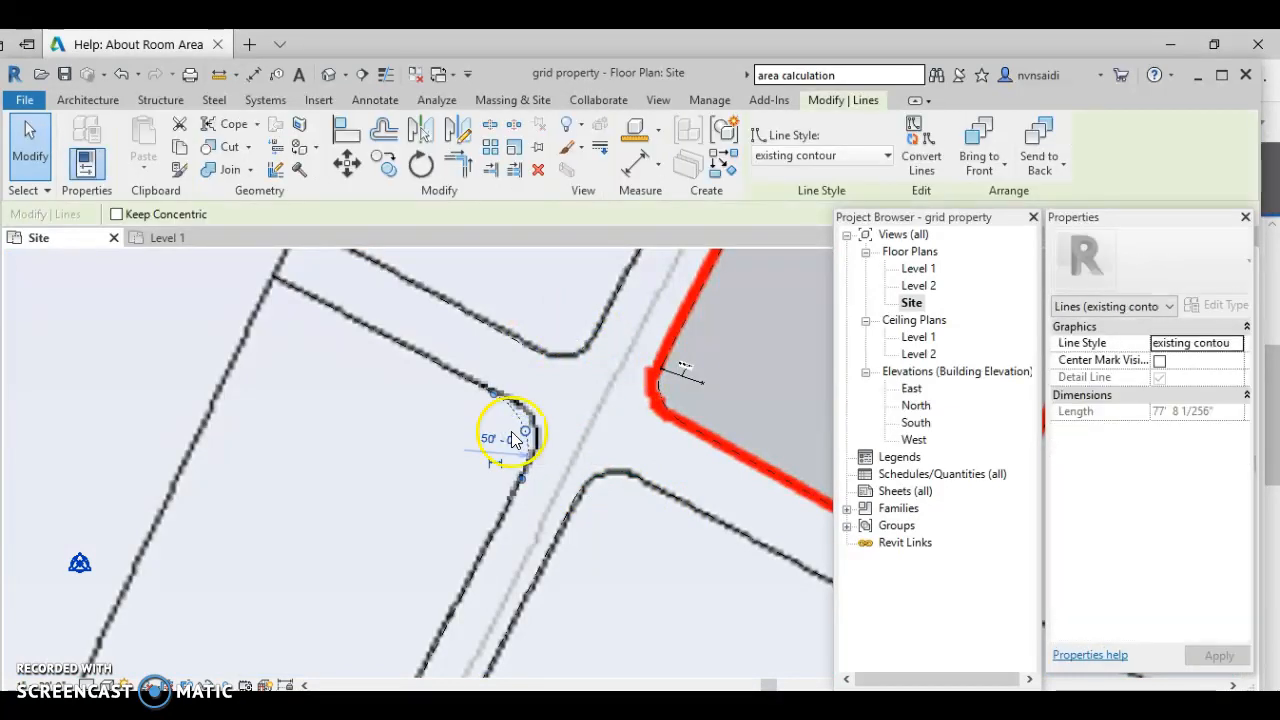
pyautogui.click(492, 440)
pyautogui.write('45')
pyautogui.press('Return')
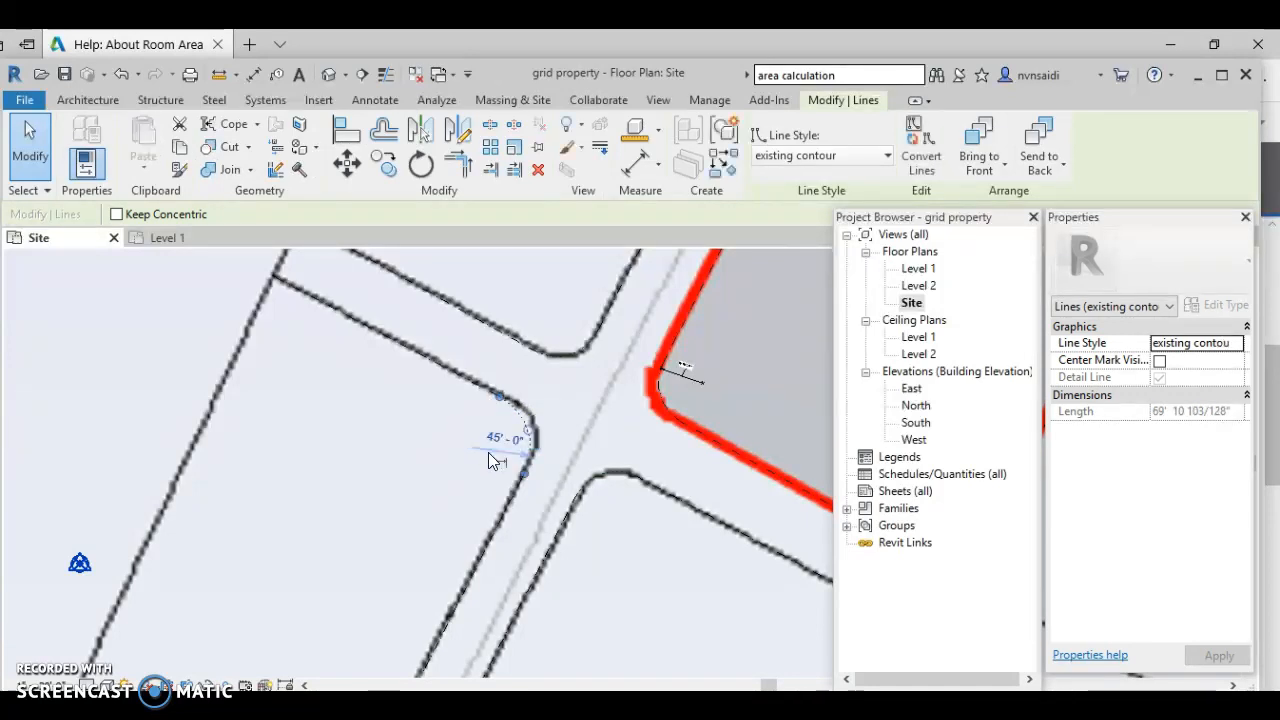
pyautogui.click(501, 438)
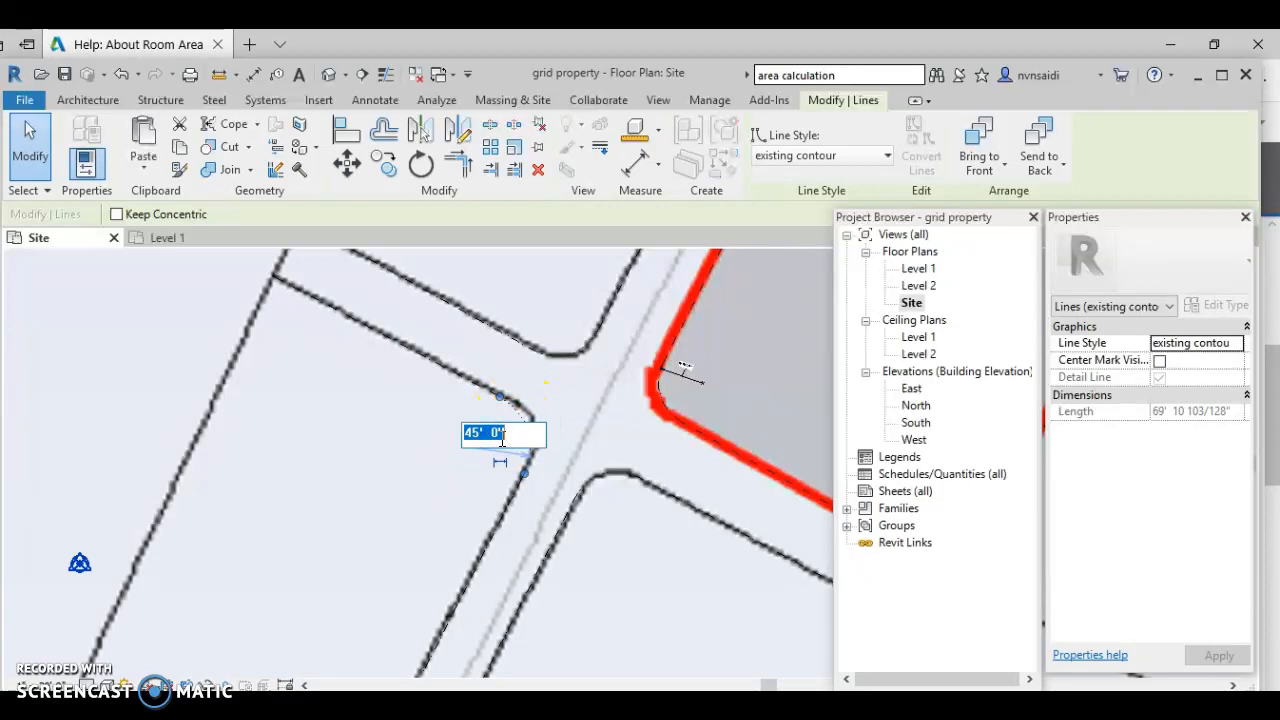
pyautogui.press('Return')
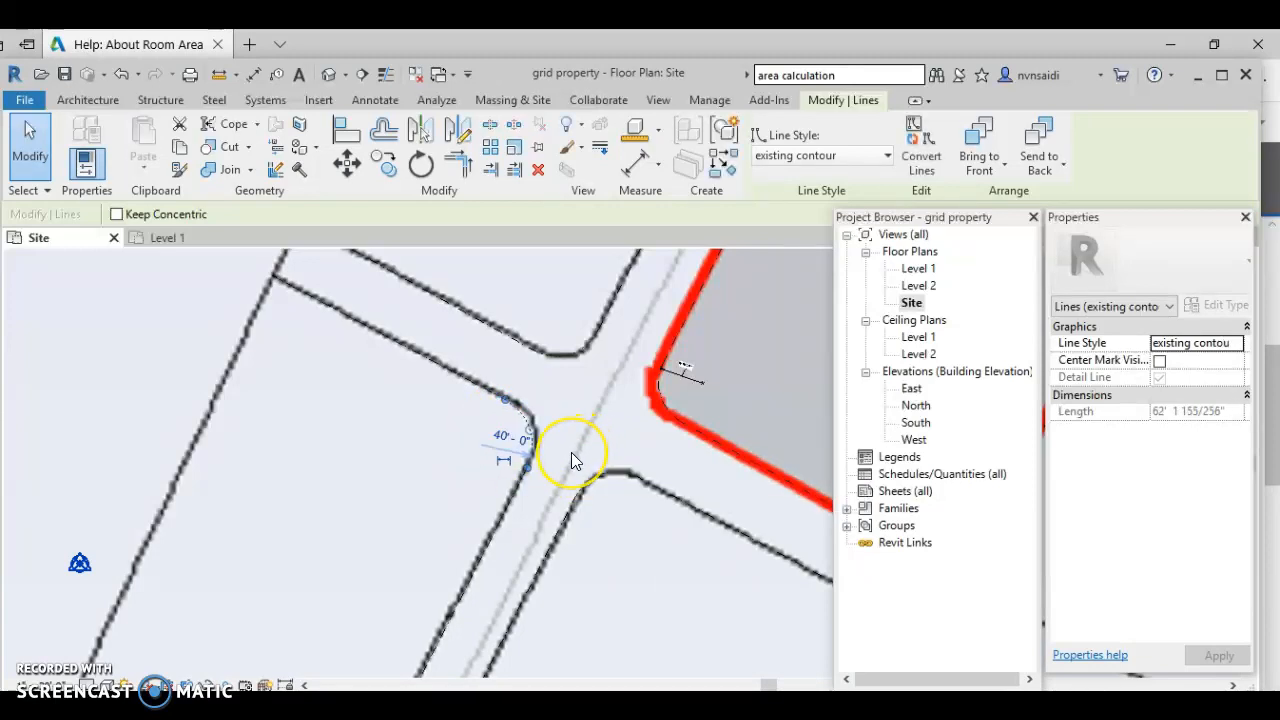
pyautogui.scroll(-4, 571, 452)
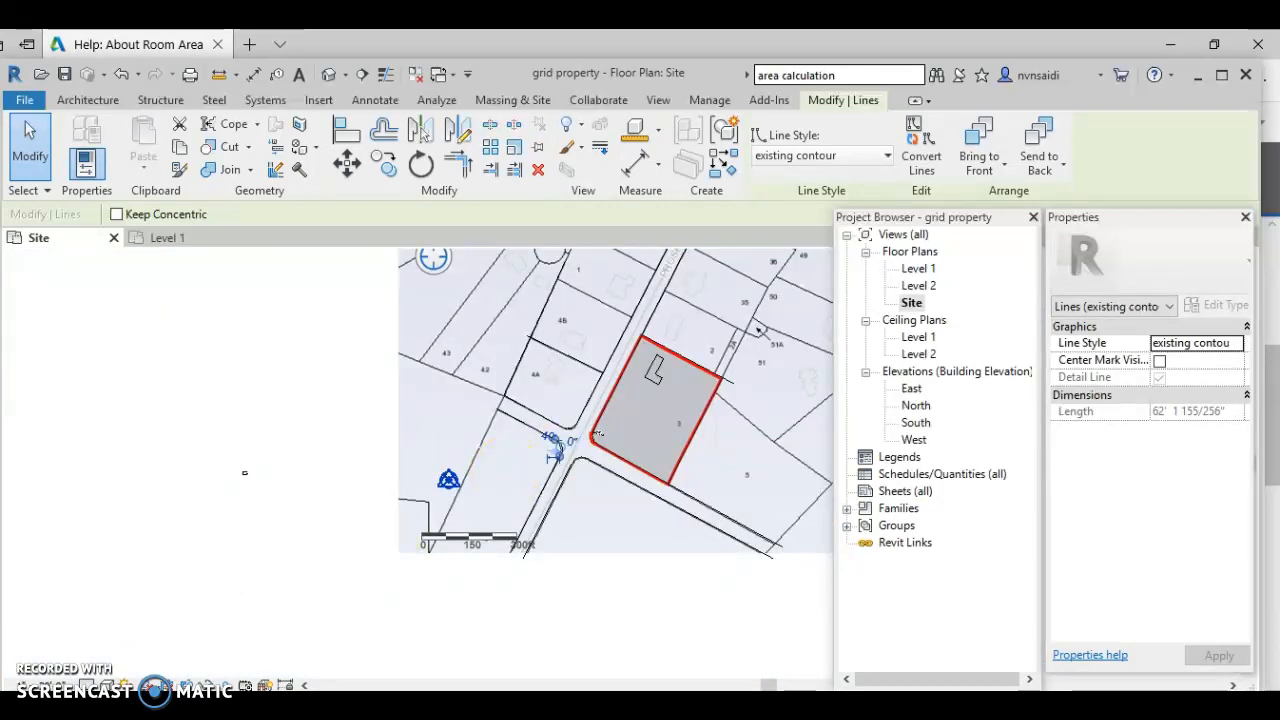